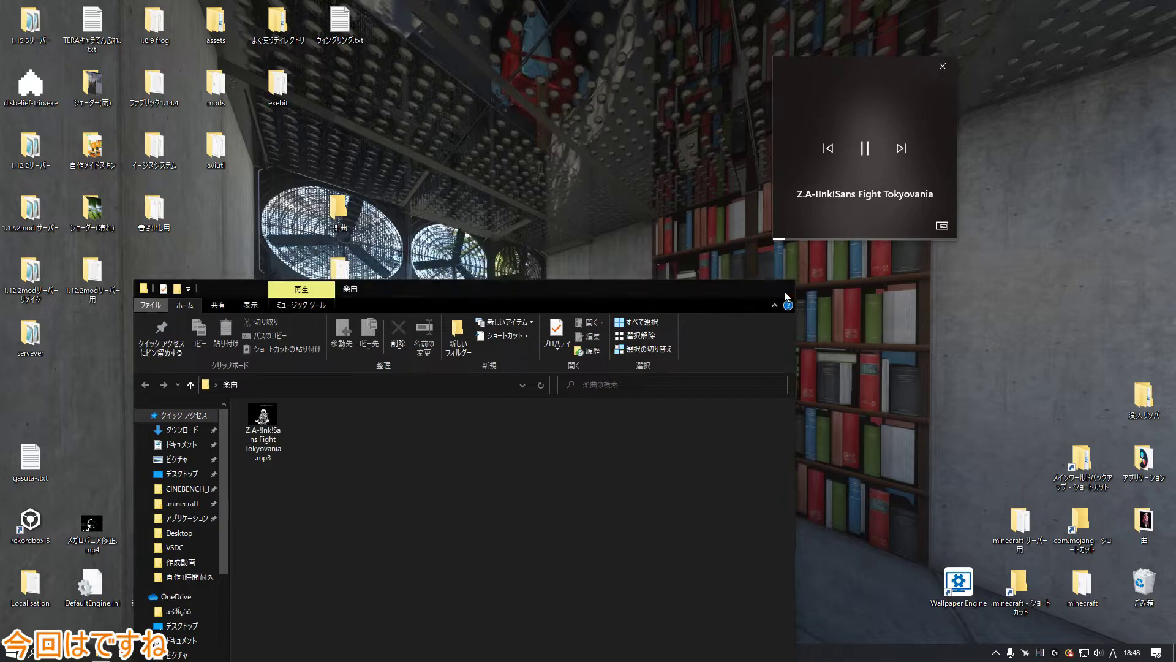
Launch DaVinci Resolve from the アプリケーション folder on the desktop
{"action": "double_click", "coordinate": [1143, 460]}
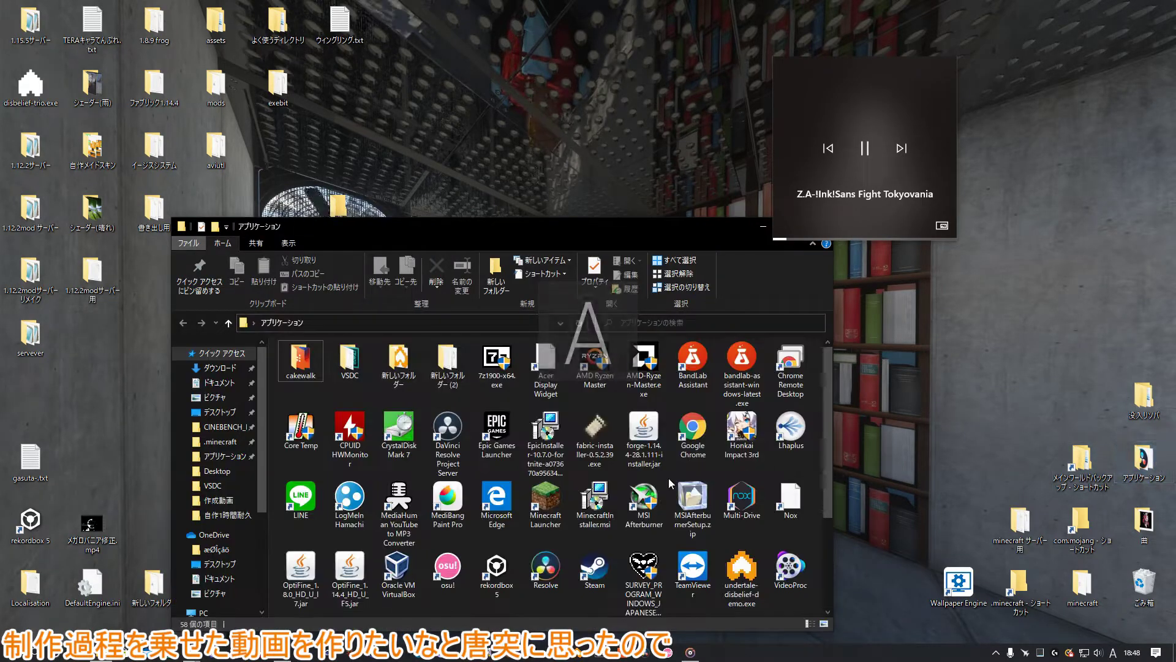
{"action": "left_click", "coordinate": [545, 566]}
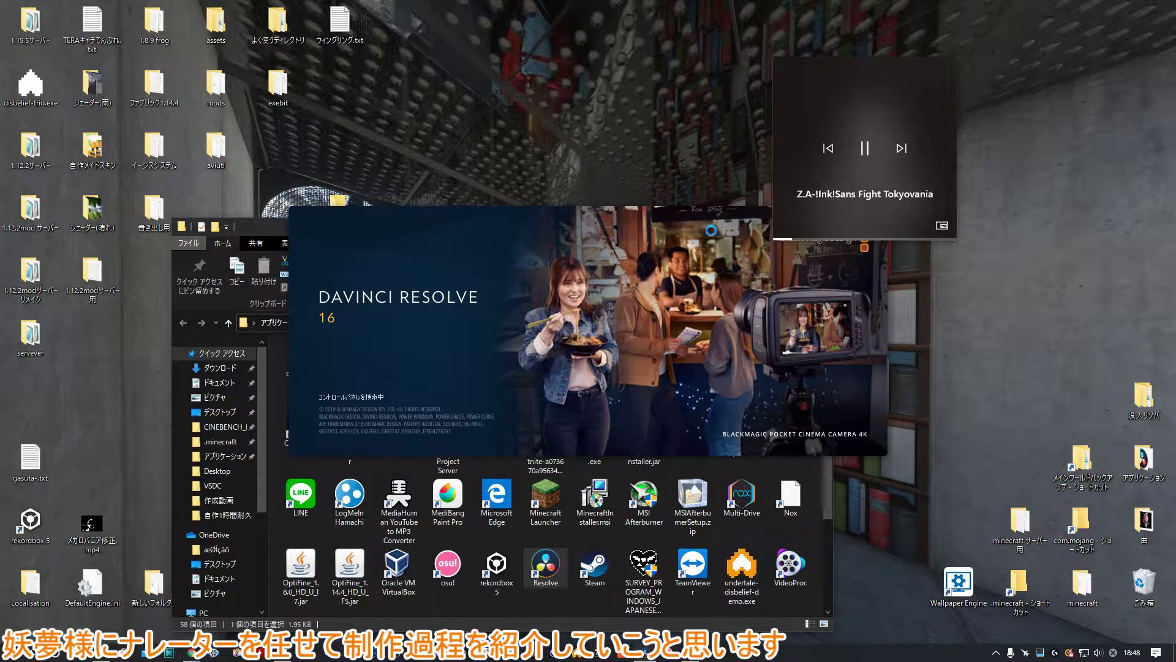
Pause the playing song and close the music player and the open folder window
{"action": "left_click", "coordinate": [865, 148]}
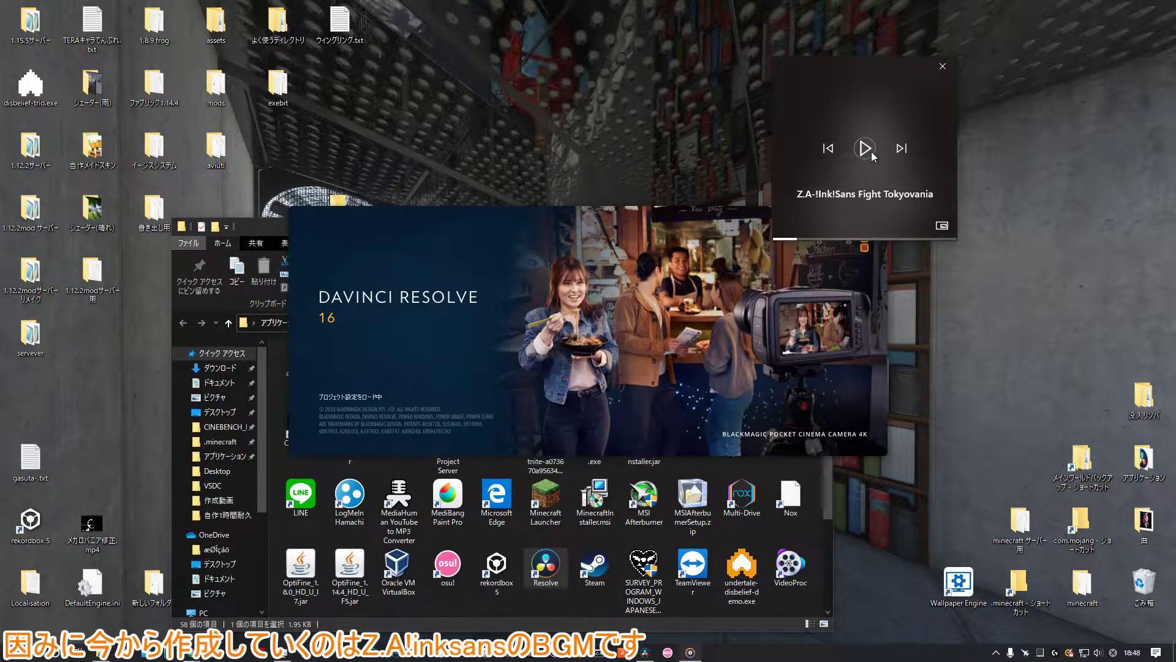
{"action": "left_click", "coordinate": [943, 66]}
{"action": "left_click", "coordinate": [273, 229]}
{"action": "left_click_drag", "start_coordinate": [769, 236], "coordinate": [1028, 158]}
{"action": "left_click", "coordinate": [1078, 148]}
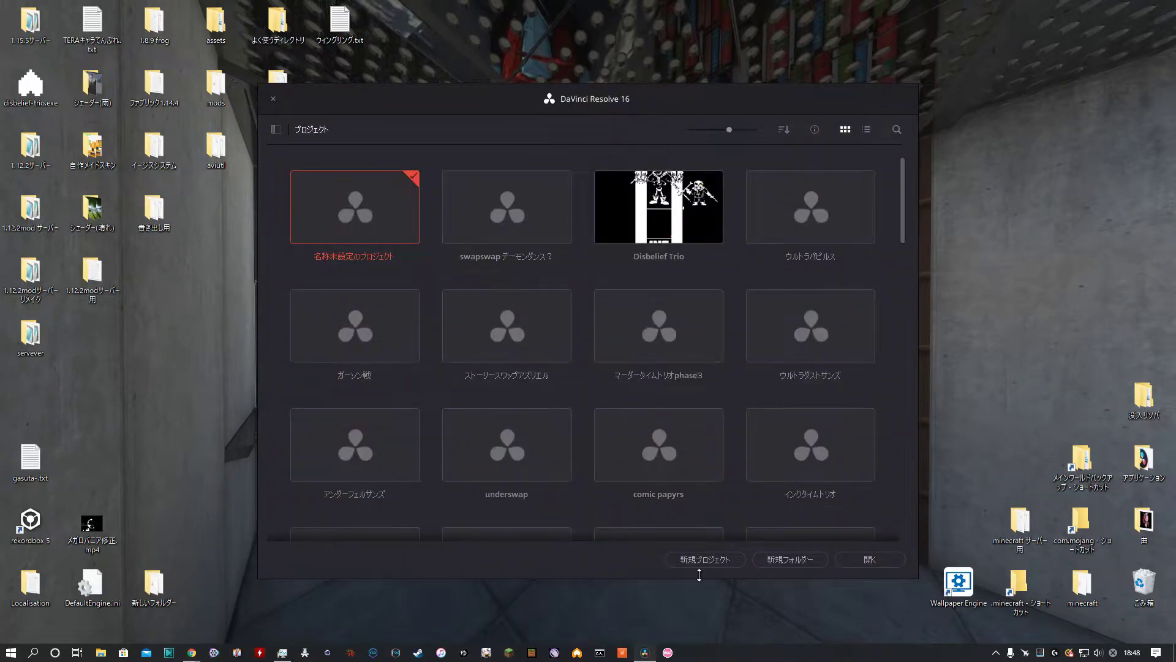
Create a new project named Z.Alinksans in DaVinci Resolve
{"action": "left_click", "coordinate": [729, 563]}
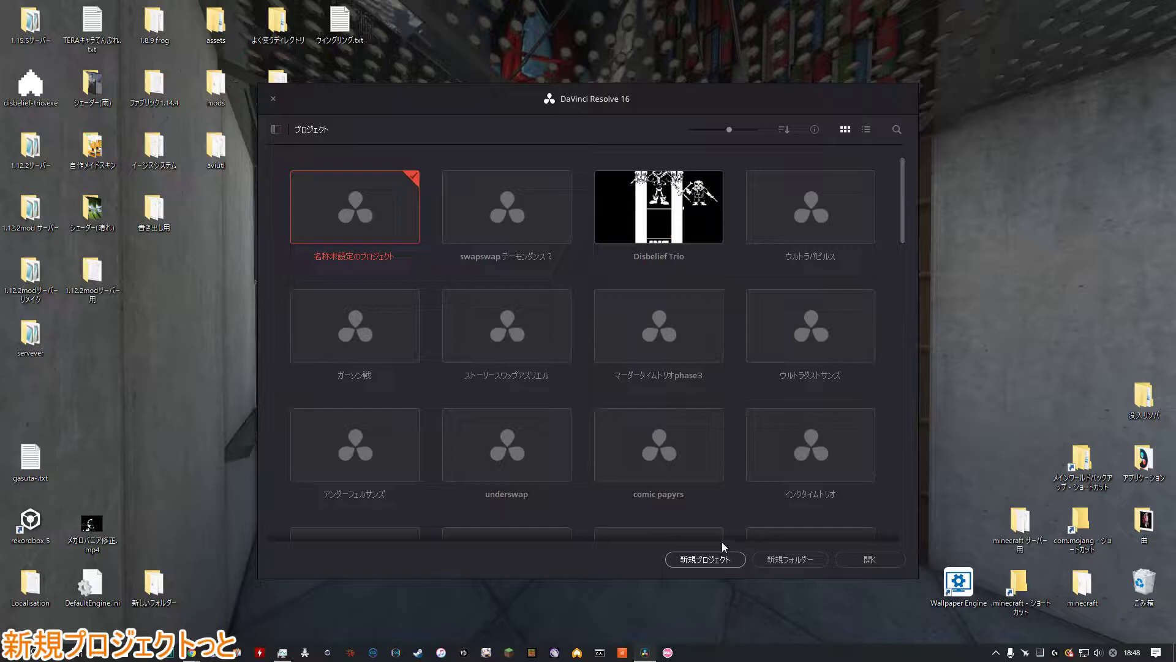
{"action": "key", "text": "BackSpace"}
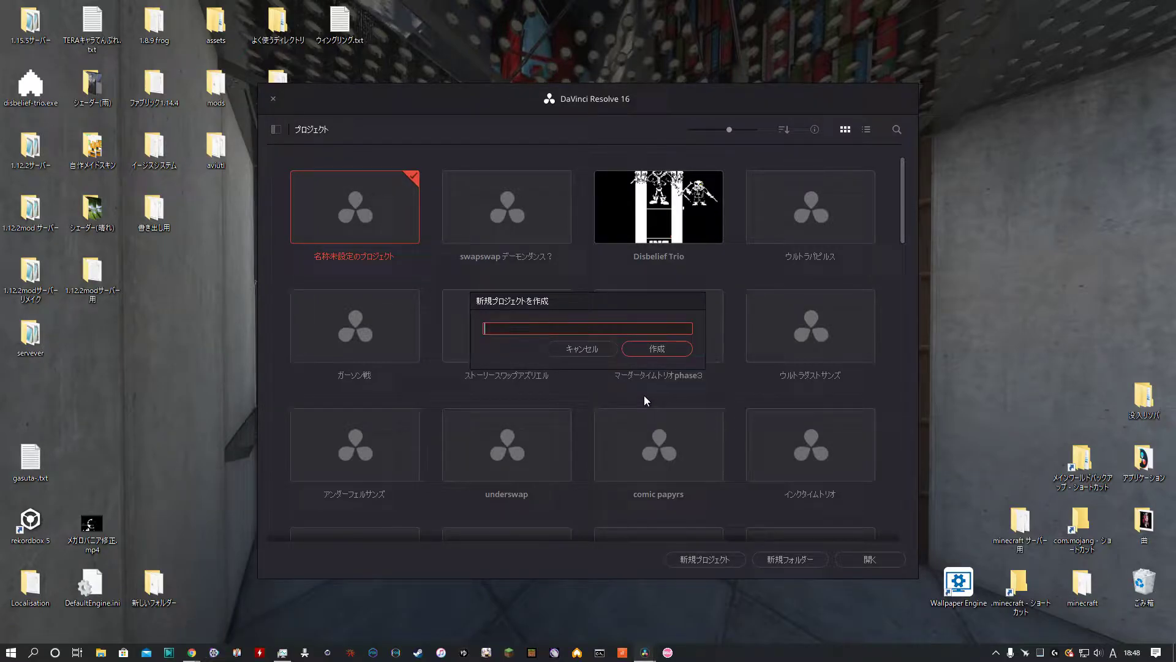
{"action": "key", "text": "Zenkaku_Hankaku"}
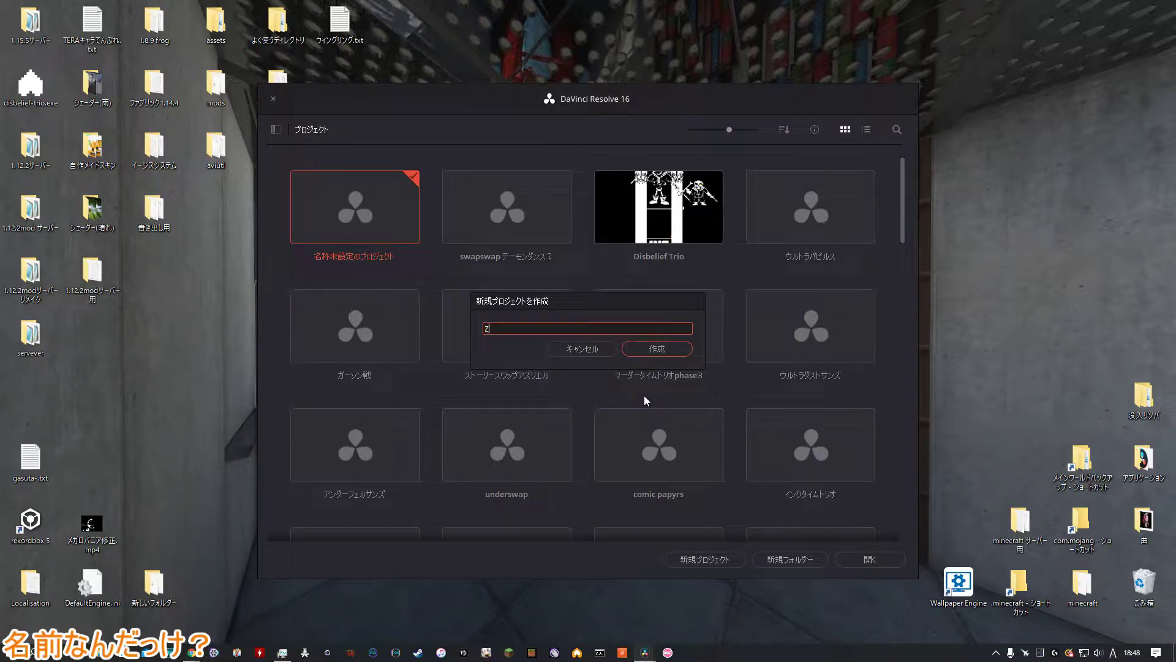
{"action": "type", "text": "Z.Alinksans"}
{"action": "left_click", "coordinate": [658, 354]}
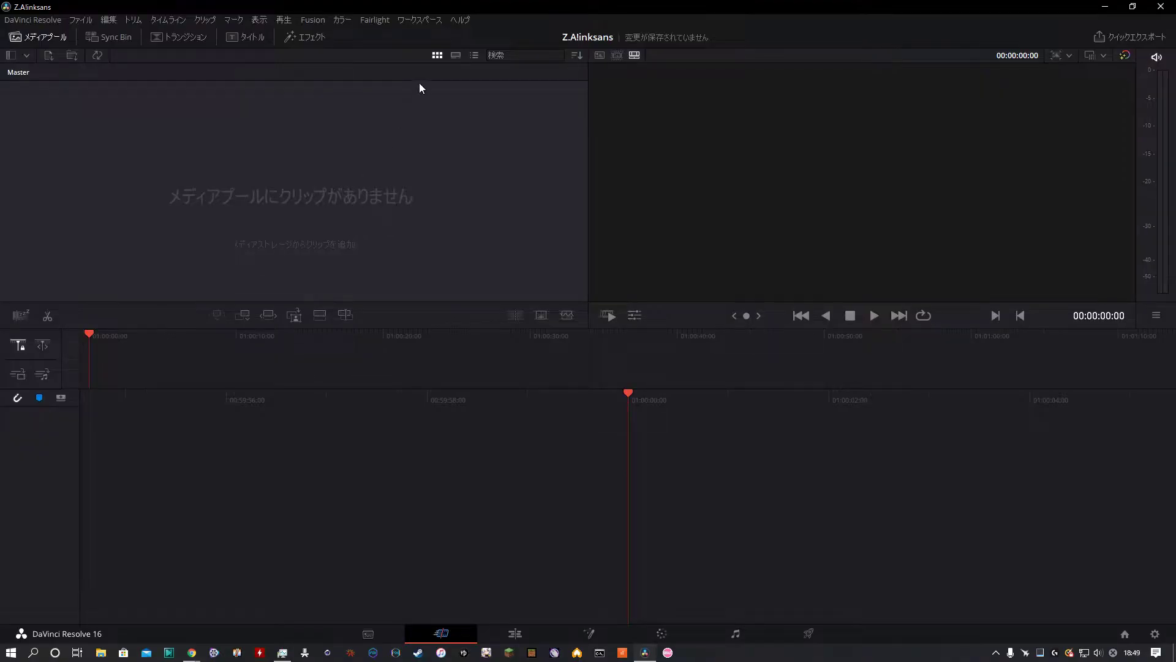
Import Z.A-!Ink!Sans Fight Tokyovania.mp3 from the desktop's 楽曲 folder into the media pool
{"action": "left_click_drag", "start_coordinate": [491, 7], "coordinate": [467, 357]}
{"action": "double_click", "coordinate": [344, 200]}
{"action": "left_click_drag", "start_coordinate": [560, 288], "coordinate": [332, 551]}
{"action": "left_click_drag", "start_coordinate": [394, 363], "coordinate": [429, 1]}
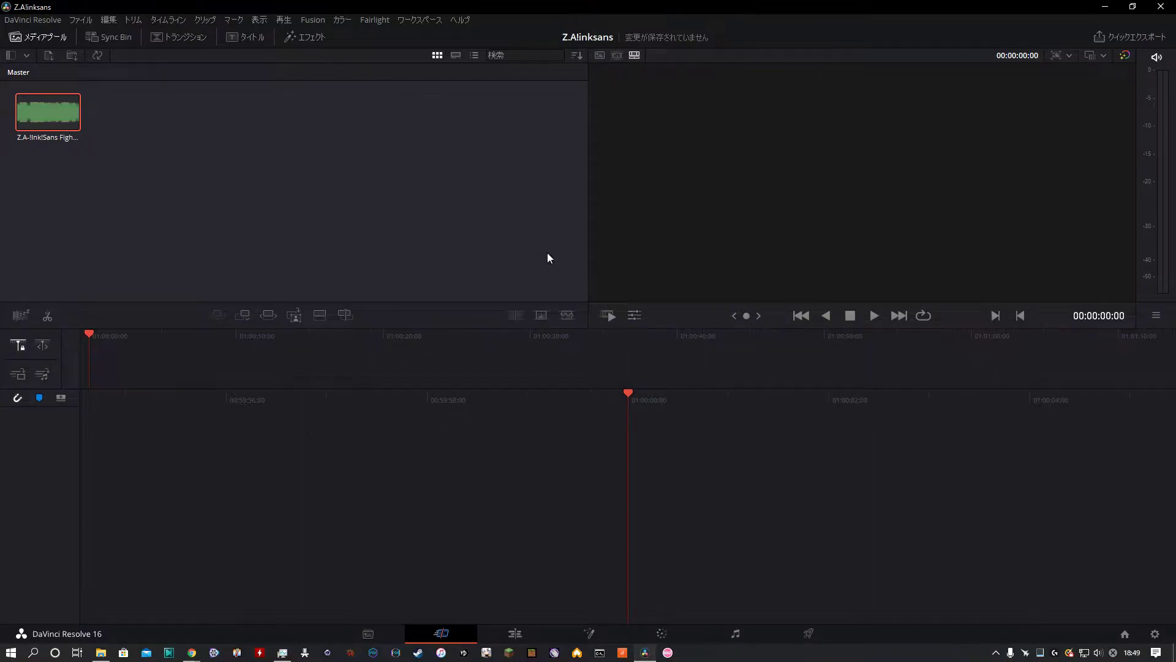
Switch to the Edit page and place the Tokyovania song from the media pool on a new timeline
{"action": "left_click", "coordinate": [544, 634]}
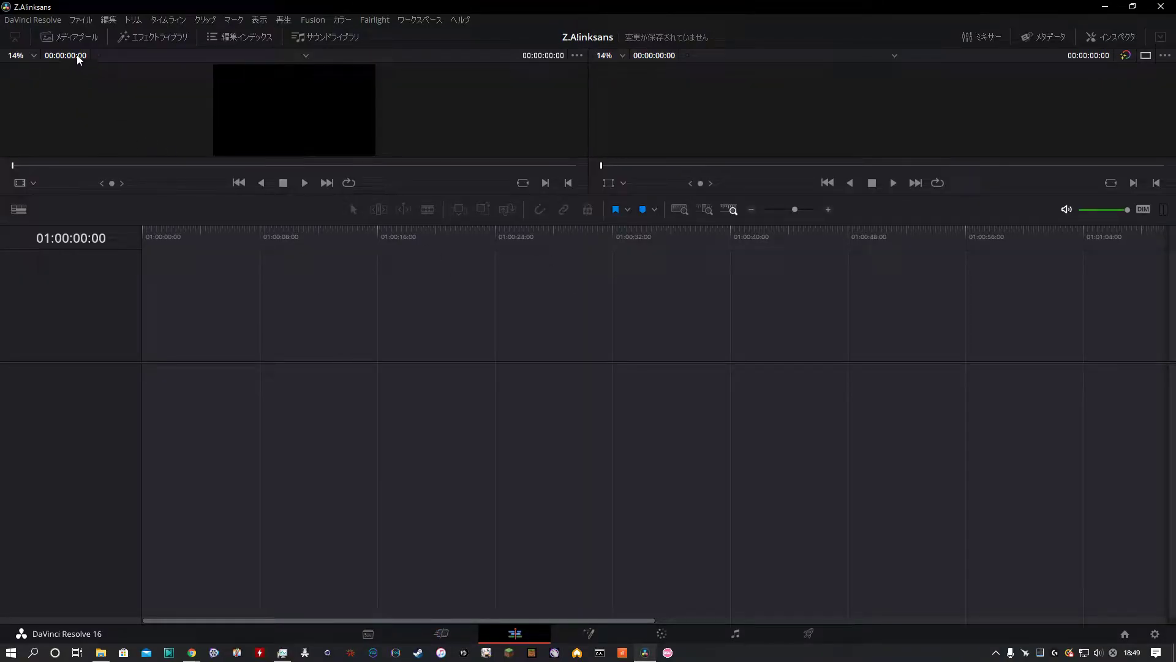
{"action": "left_click", "coordinate": [88, 37]}
{"action": "left_click_drag", "start_coordinate": [137, 98], "coordinate": [481, 476]}
{"action": "left_click", "coordinate": [501, 479]}
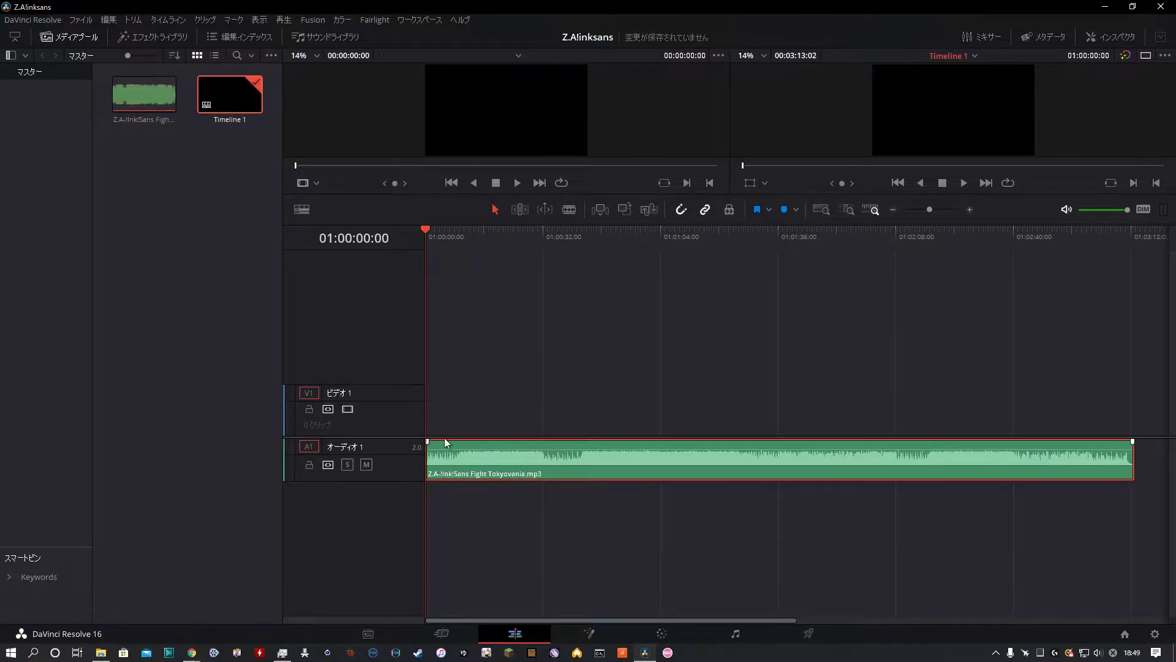
Listen to the song's opening and its ending from about 01:03:05 for a suitable loop point
{"action": "left_click", "coordinate": [960, 186]}
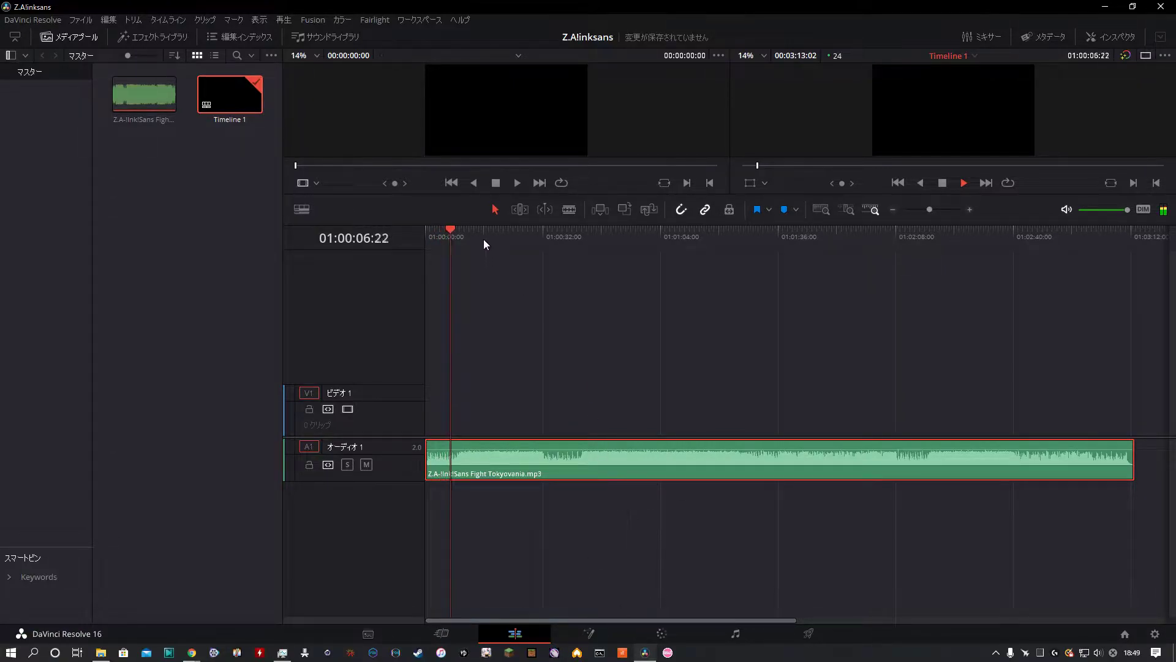
{"action": "left_click_drag", "start_coordinate": [541, 242], "coordinate": [1109, 240]}
{"action": "key", "text": "space"}
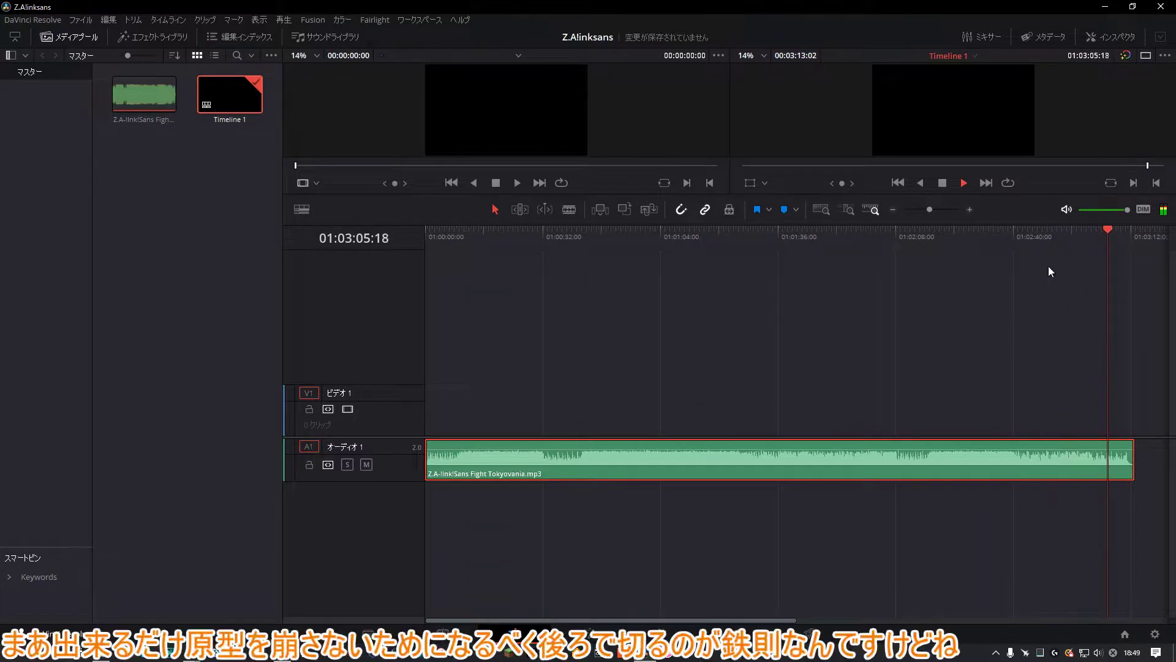
Paste a copy of the song directly after the first clip and move it down to audio track 2
{"action": "left_click", "coordinate": [893, 209]}
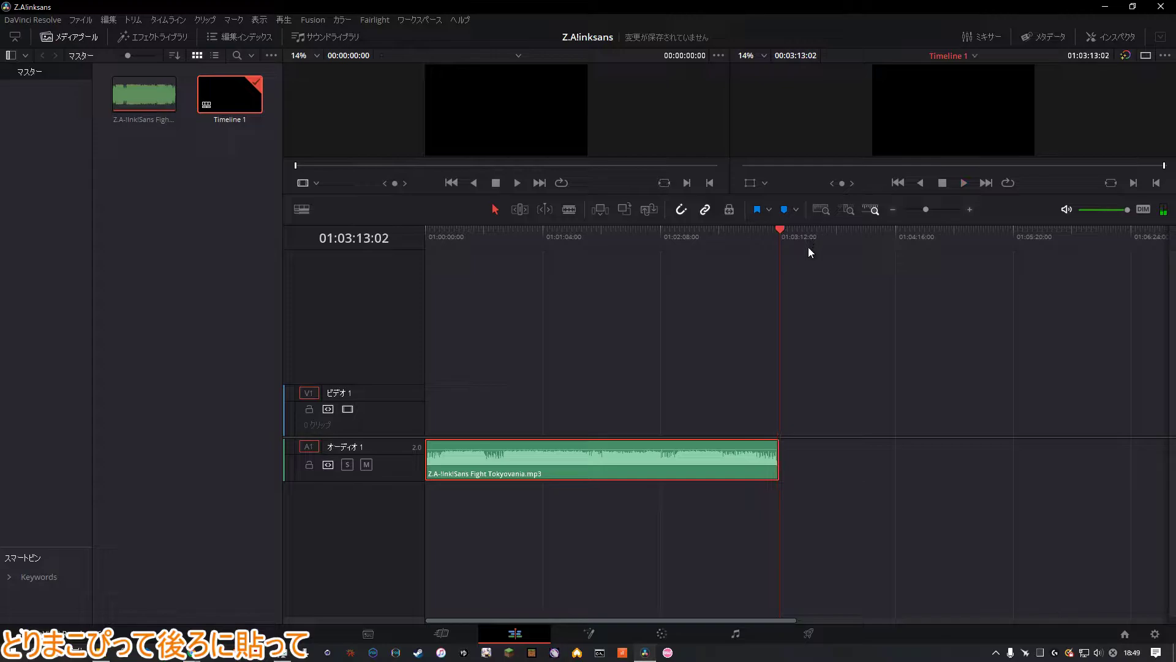
{"action": "key", "text": "ctrl+v"}
{"action": "left_click_drag", "start_coordinate": [807, 472], "coordinate": [796, 508]}
Play the last section of the first clip and the start of the copy to compare them
{"action": "left_click", "coordinate": [962, 210]}
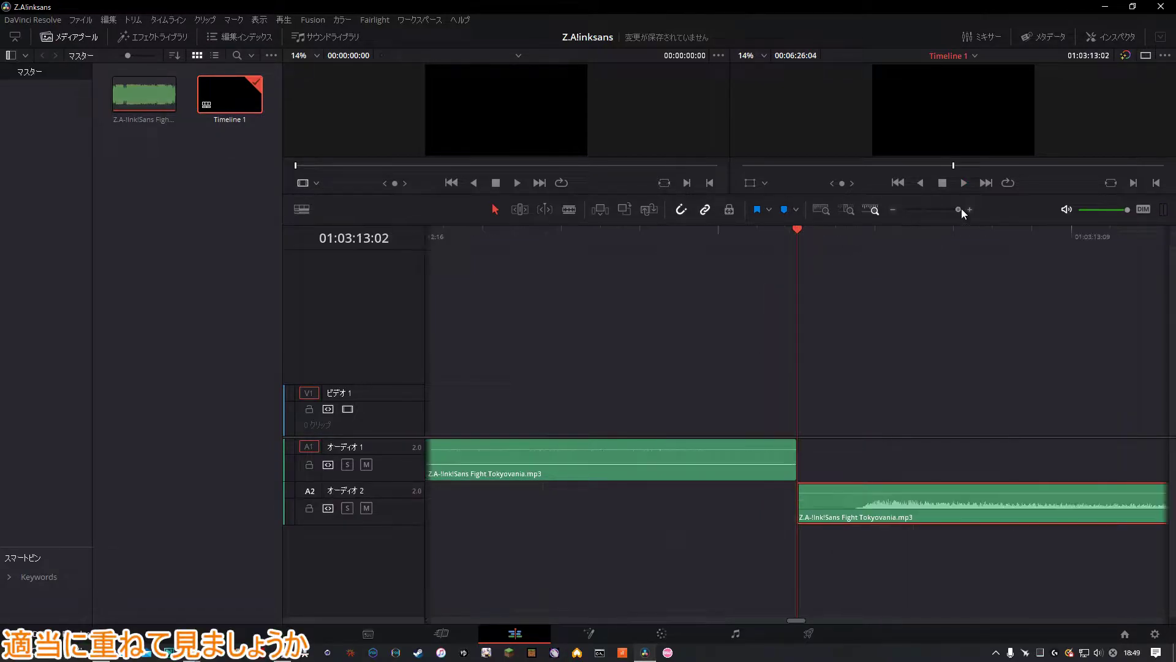
{"action": "left_click", "coordinate": [893, 211]}
{"action": "left_click", "coordinate": [896, 211]}
{"action": "left_click", "coordinate": [567, 231]}
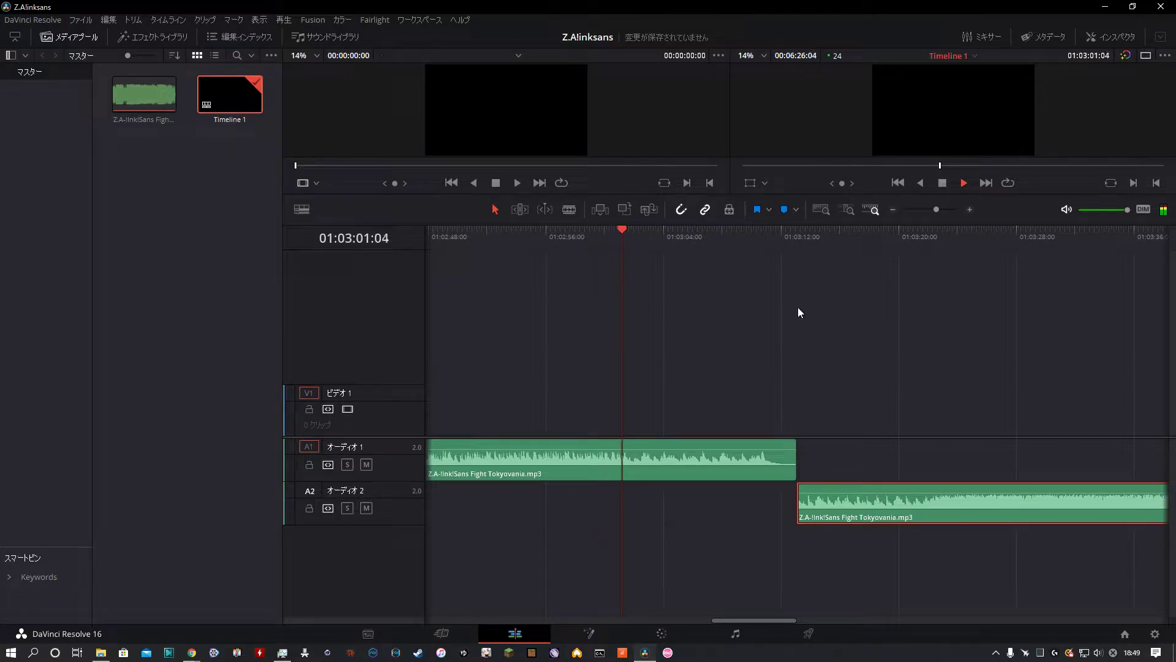
{"action": "left_click", "coordinate": [797, 237]}
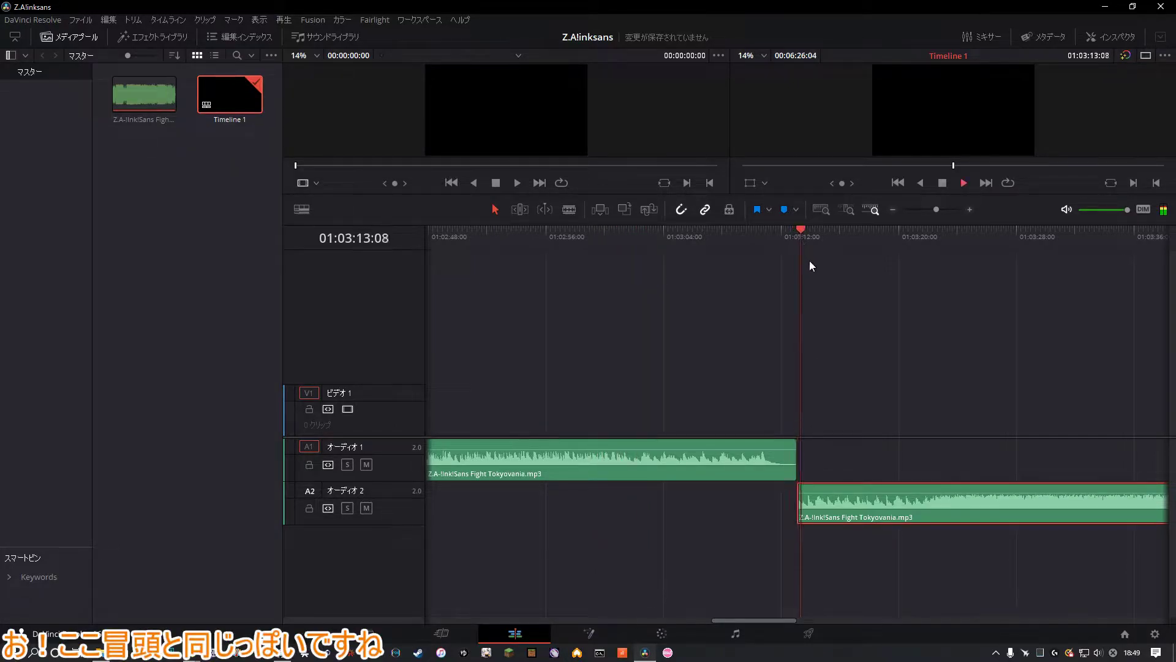
{"action": "key", "text": "space"}
Move the copy earlier on audio track 2 to start at about 01:03:01:10, overlapping the first clip's ending, and play the overlap
{"action": "left_click_drag", "start_coordinate": [822, 518], "coordinate": [675, 523]}
{"action": "left_click", "coordinate": [604, 238]}
{"action": "key", "text": "space"}
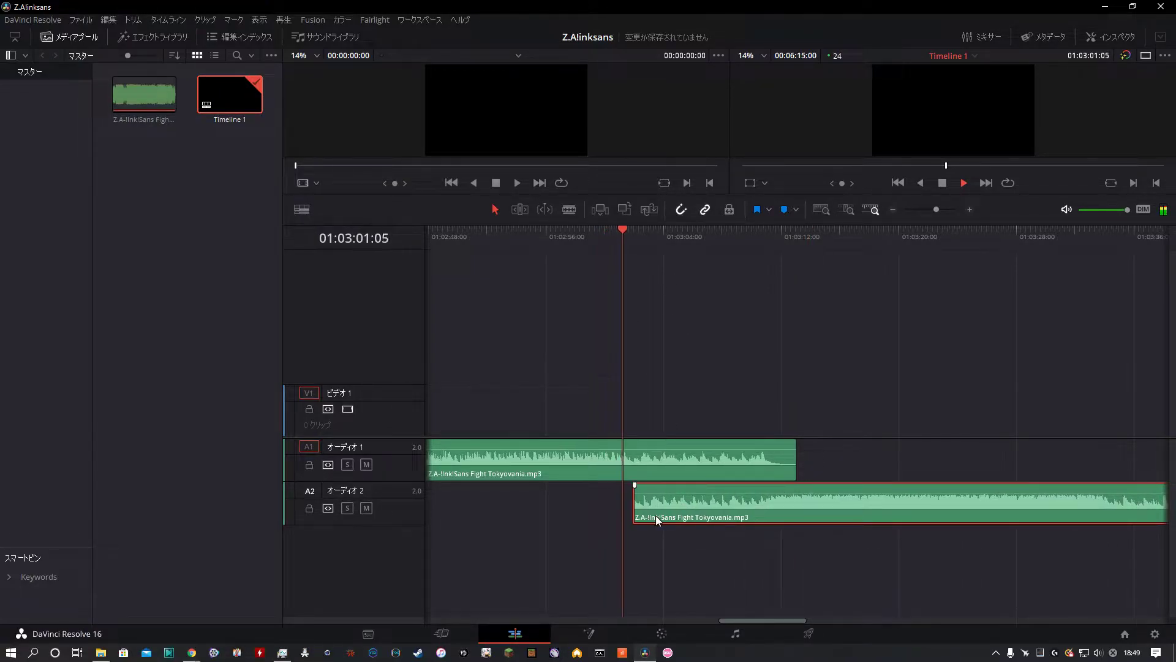
{"action": "key", "text": "space"}
{"action": "left_click_drag", "start_coordinate": [655, 519], "coordinate": [648, 521]}
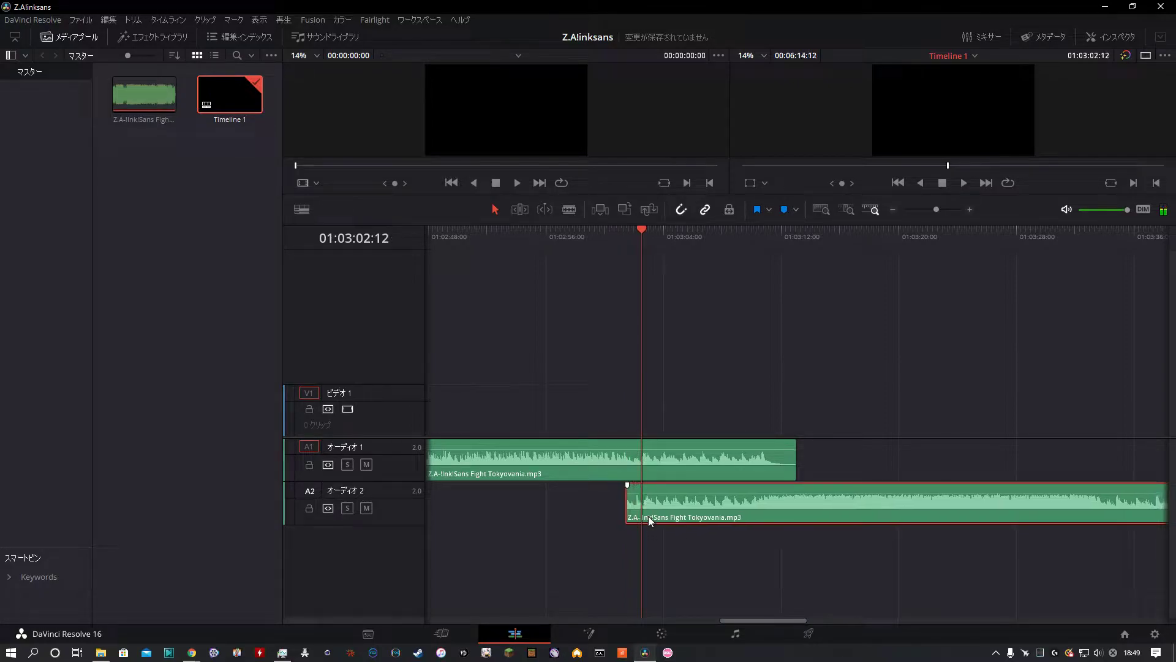
{"action": "key", "text": "space"}
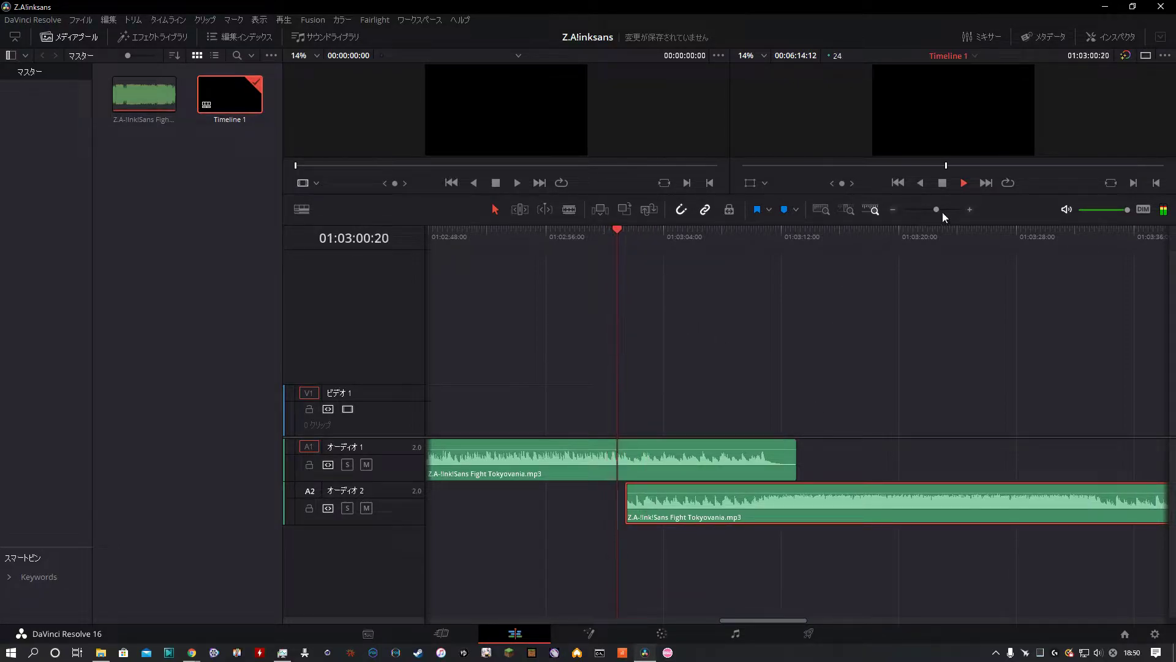
{"action": "left_click", "coordinate": [967, 210]}
{"action": "key", "text": "space"}
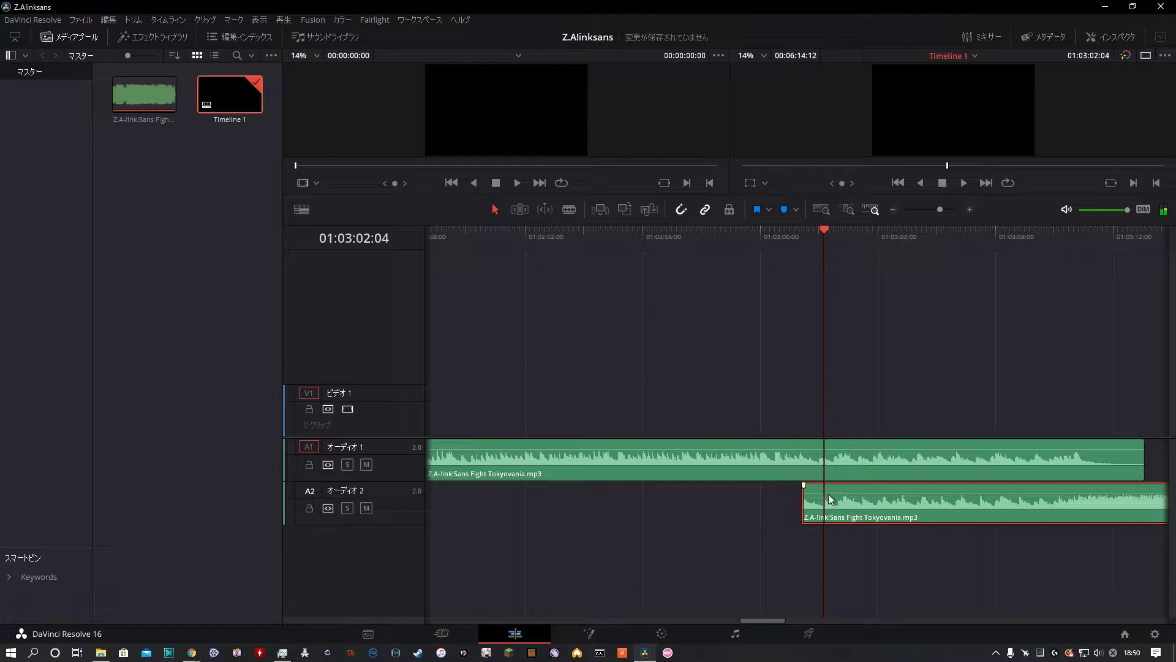
Shift the copy about three frames earlier to line up its waveform with the first clip, and play the overlap
{"action": "left_click", "coordinate": [807, 245]}
{"action": "left_click", "coordinate": [967, 210]}
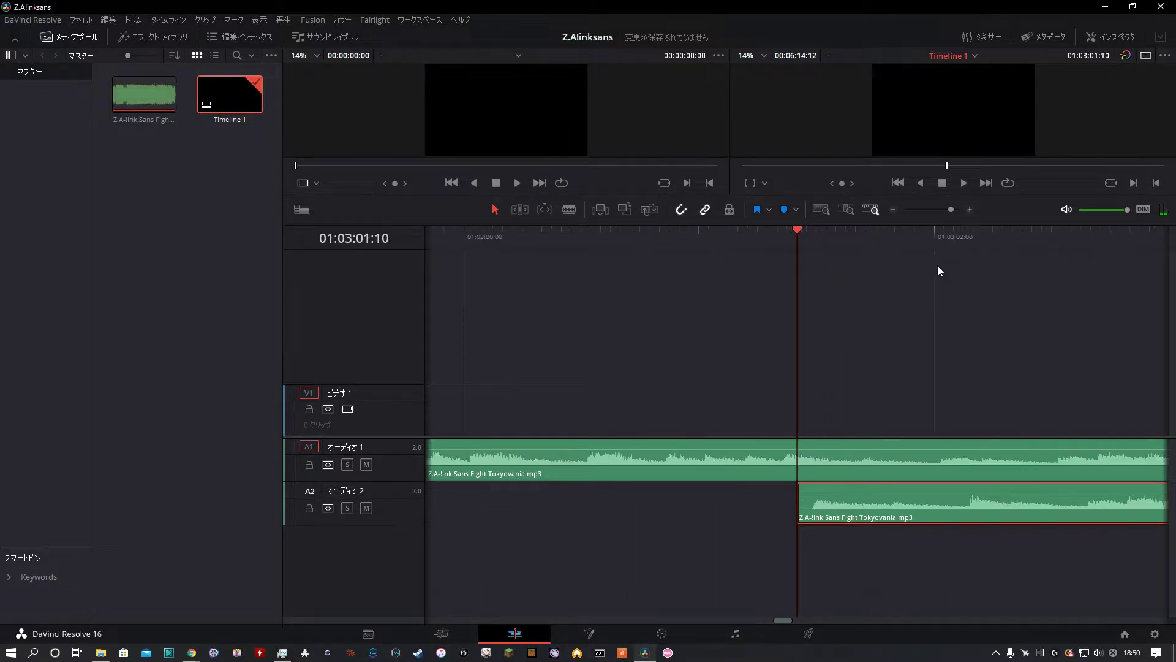
{"action": "left_click", "coordinate": [640, 273]}
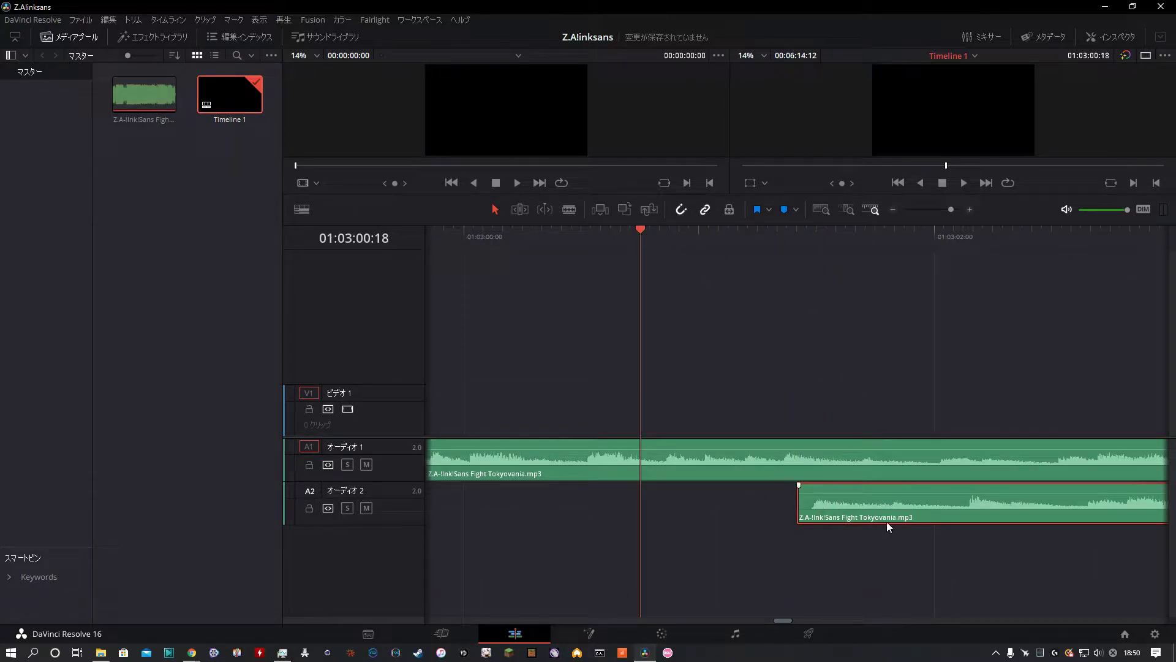
{"action": "left_click_drag", "start_coordinate": [888, 526], "coordinate": [865, 520]}
{"action": "left_click", "coordinate": [775, 257]}
{"action": "left_click", "coordinate": [798, 263]}
{"action": "left_click", "coordinate": [649, 238]}
{"action": "key", "text": "space"}
{"action": "left_click", "coordinate": [894, 208]}
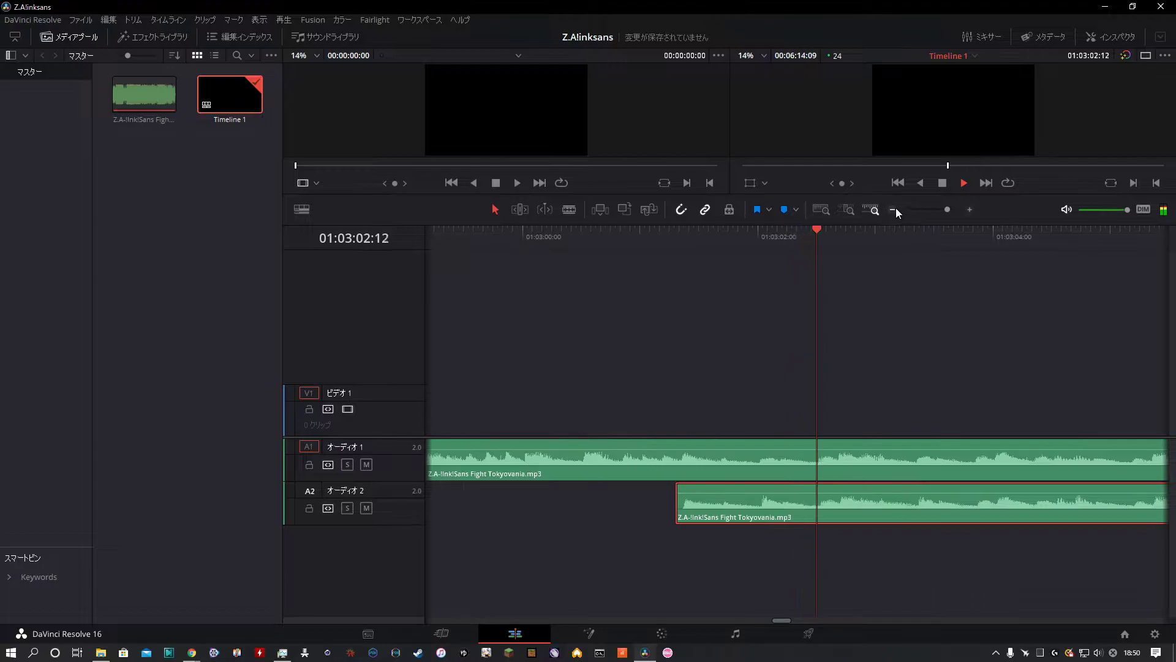
{"action": "left_click", "coordinate": [894, 208]}
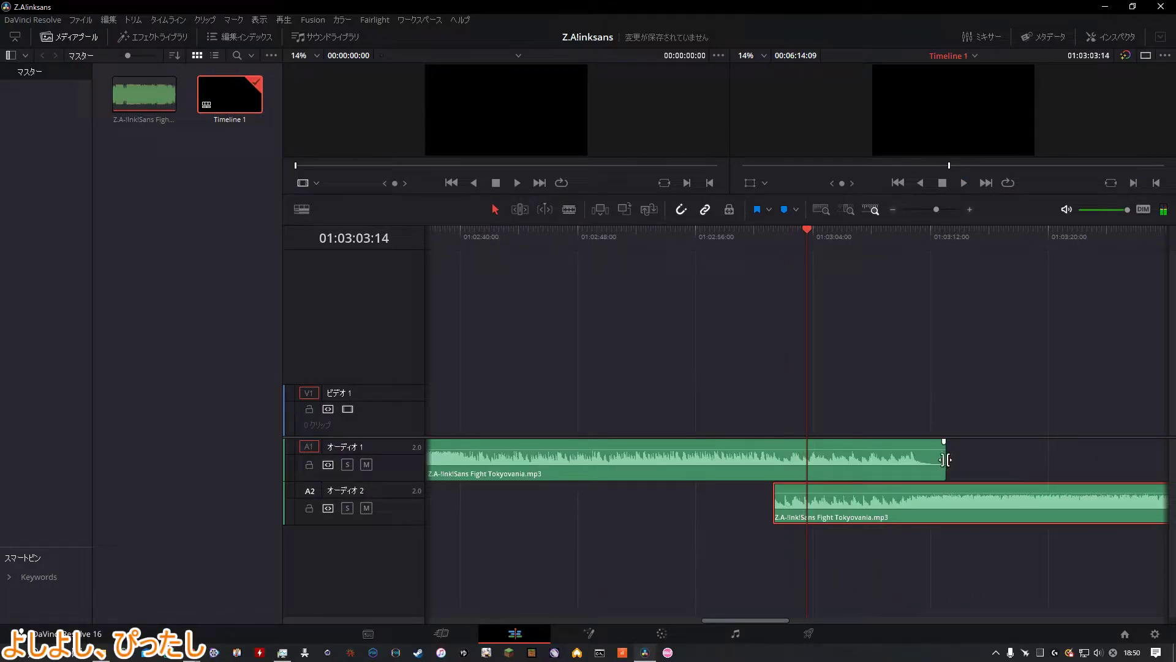
Try trimming the first clip's end to the copy's start and joining the copy to it on audio track 1
{"action": "left_click_drag", "start_coordinate": [946, 459], "coordinate": [774, 460]}
{"action": "left_click_drag", "start_coordinate": [815, 517], "coordinate": [839, 477]}
{"action": "key", "text": "/"}
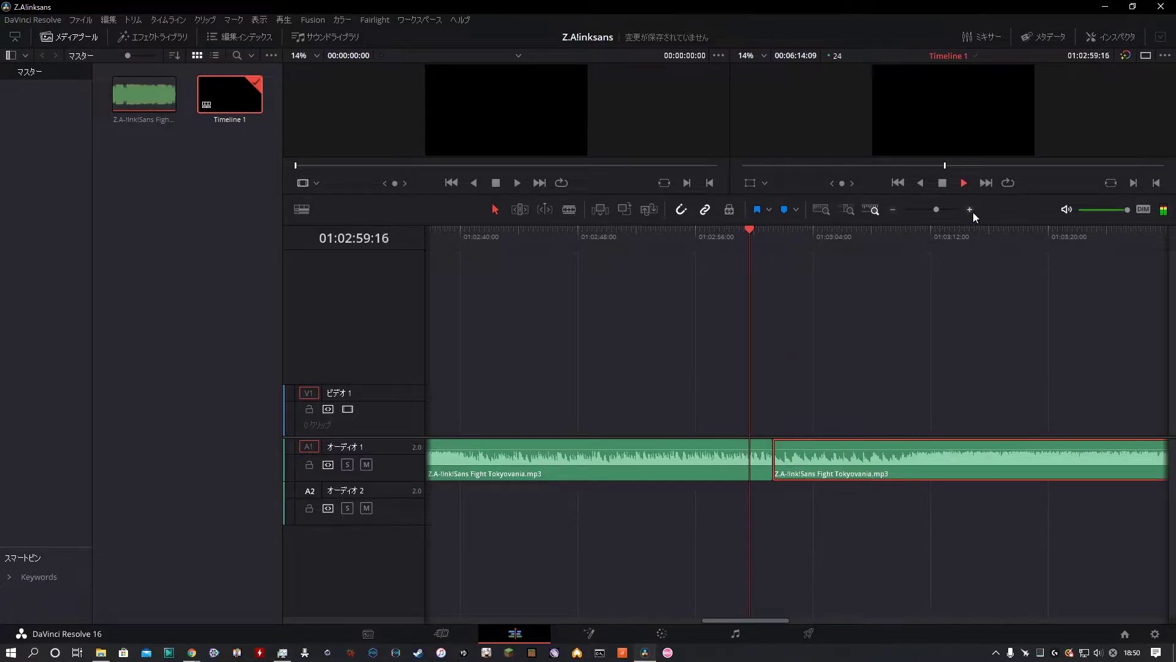
{"action": "left_click", "coordinate": [972, 210]}
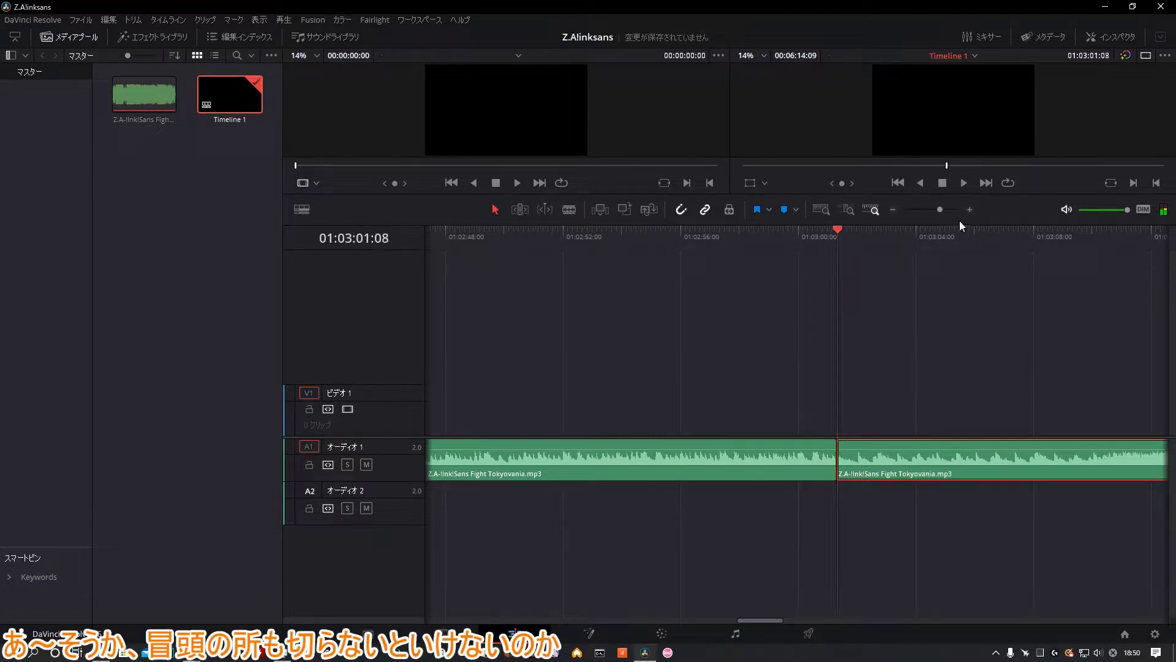
Restore the overlap with the copy back on audio track 2, and trim the silence off the copy's start
{"action": "left_click", "coordinate": [971, 210]}
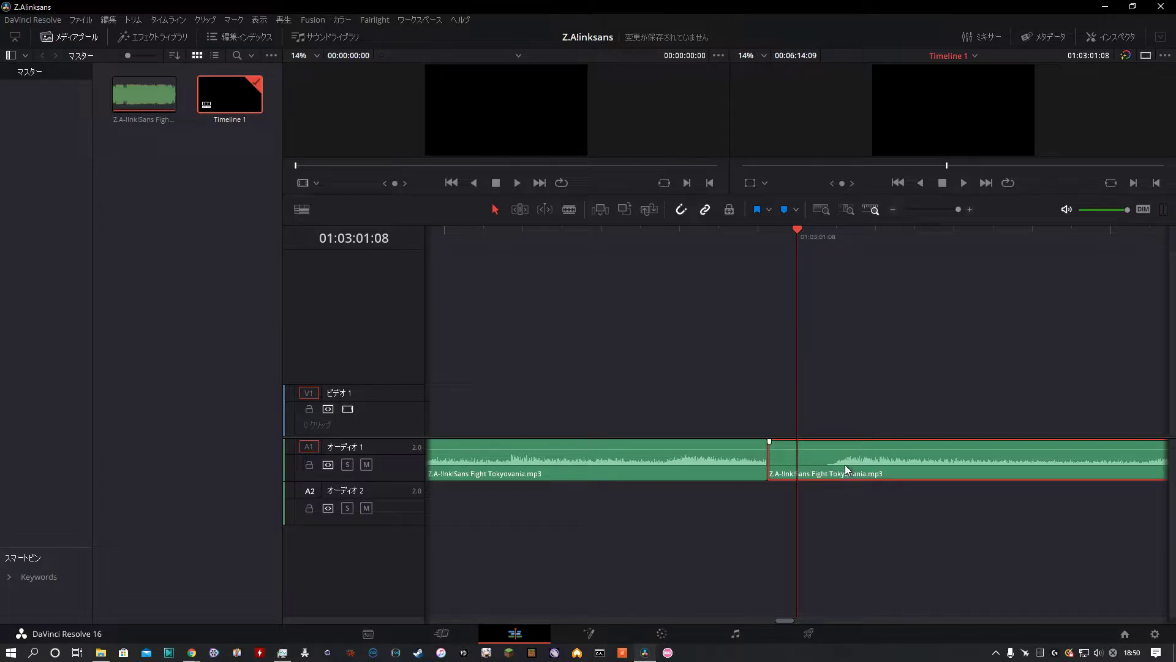
{"action": "left_click_drag", "start_coordinate": [845, 469], "coordinate": [846, 499]}
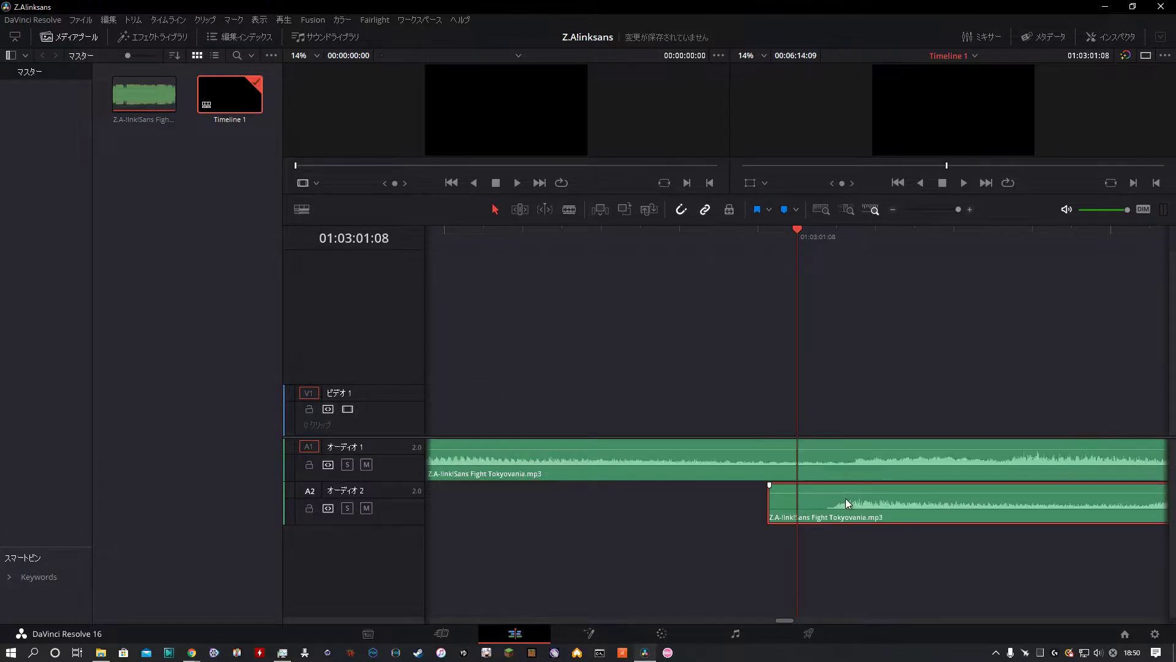
{"action": "left_click", "coordinate": [735, 238]}
{"action": "key", "text": "space"}
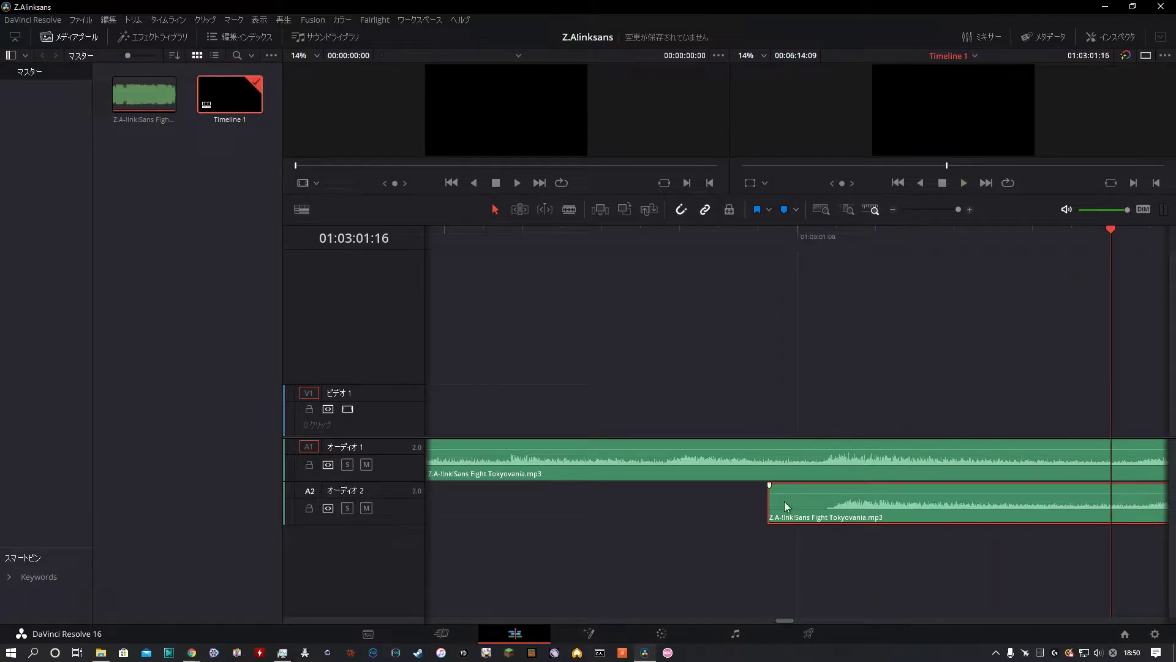
{"action": "left_click_drag", "start_coordinate": [776, 510], "coordinate": [833, 543]}
Trim the first clip's end to the copy's trimmed start, then join the copy to it on audio track 1 and play the transition
{"action": "left_click", "coordinate": [893, 210]}
{"action": "left_click", "coordinate": [894, 210]}
{"action": "left_click", "coordinate": [893, 210]}
{"action": "left_click", "coordinate": [893, 210]}
{"action": "left_click", "coordinate": [894, 210]}
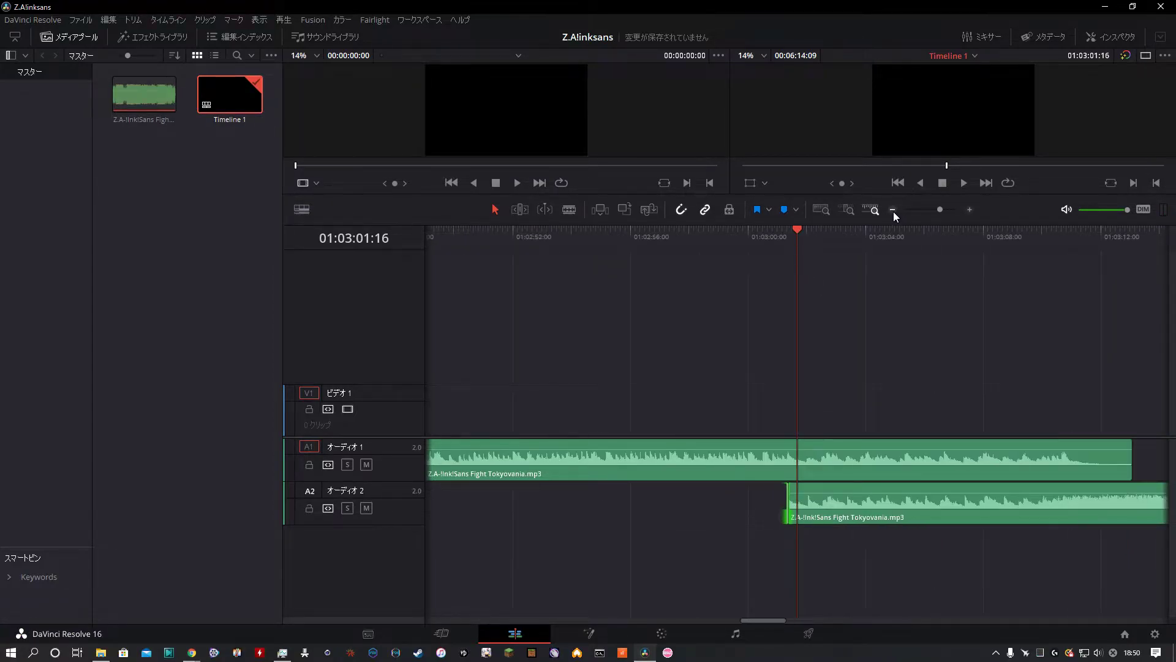
{"action": "key", "text": "j"}
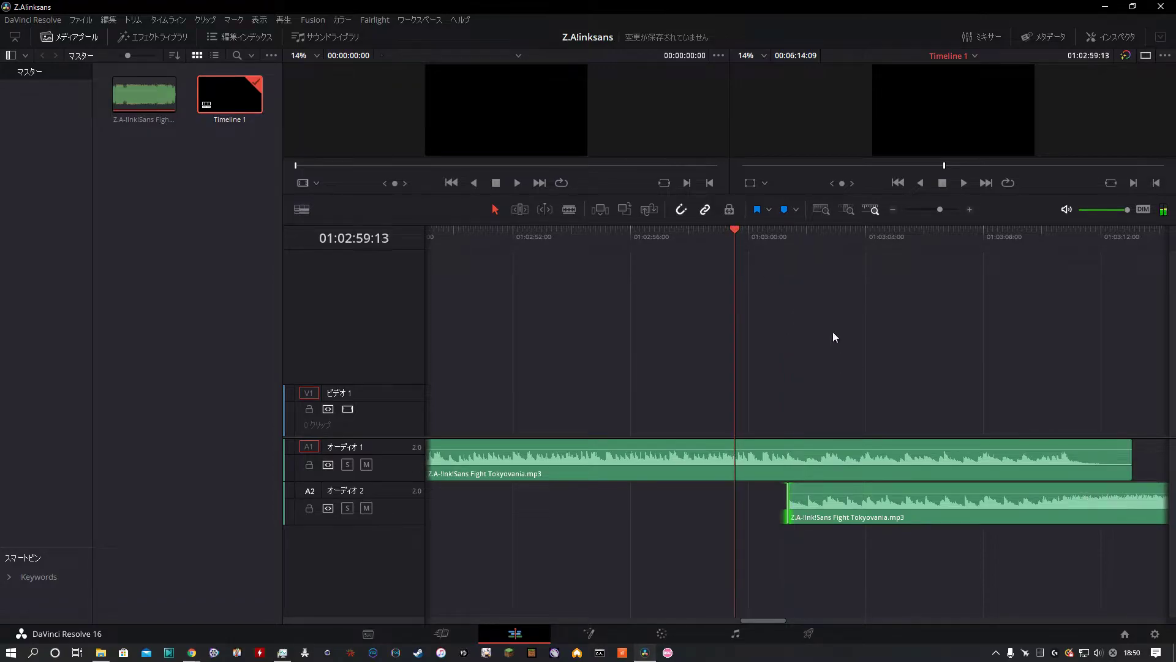
{"action": "left_click_drag", "start_coordinate": [1134, 460], "coordinate": [789, 460]}
{"action": "left_click_drag", "start_coordinate": [824, 518], "coordinate": [824, 474]}
{"action": "key", "text": "space"}
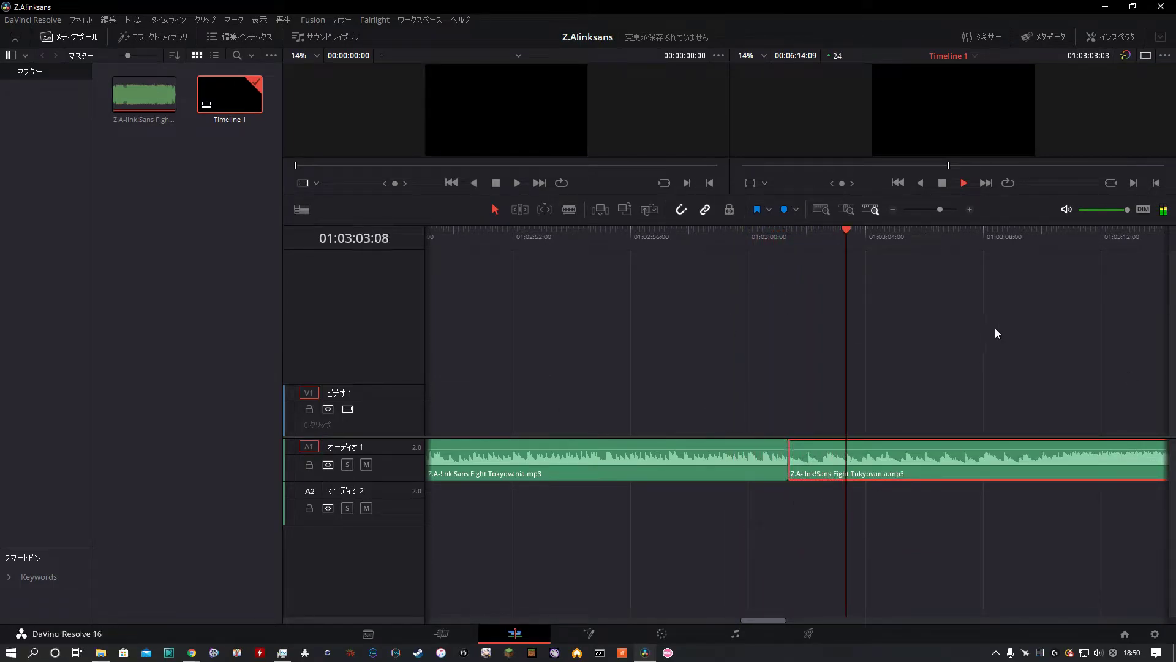
{"action": "left_click", "coordinate": [771, 239]}
Reposition the next copy of the song on audio track 2 so its waveform lines up with the end of the preceding clip
{"action": "left_click", "coordinate": [970, 210]}
{"action": "key", "text": "Up"}
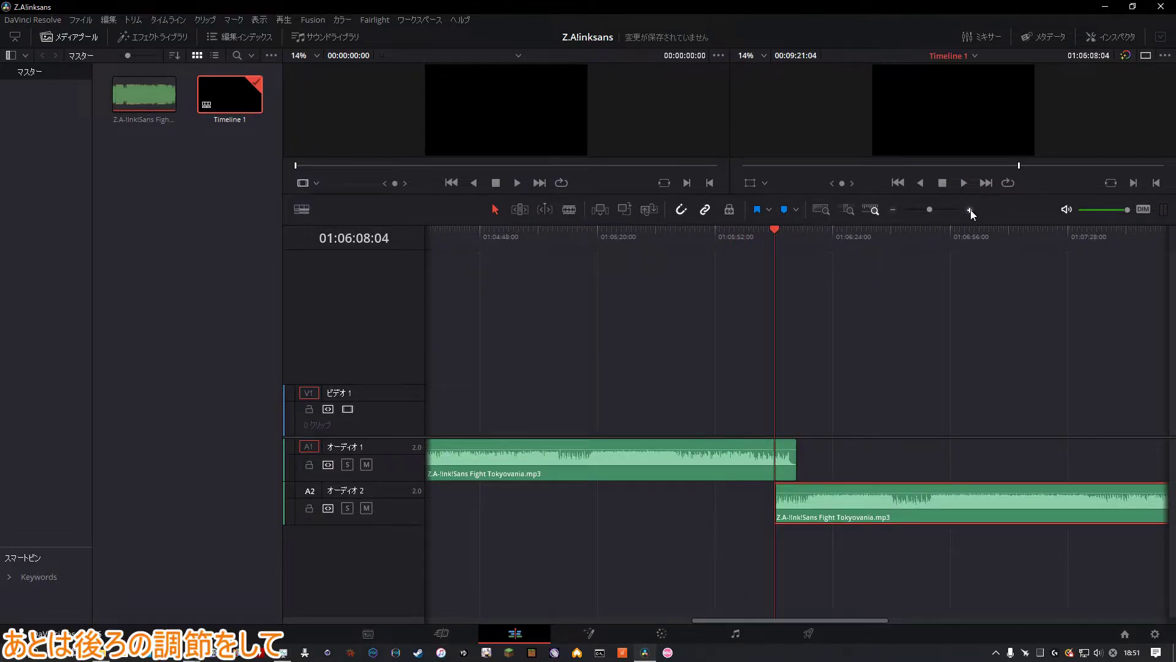
{"action": "left_click", "coordinate": [971, 210]}
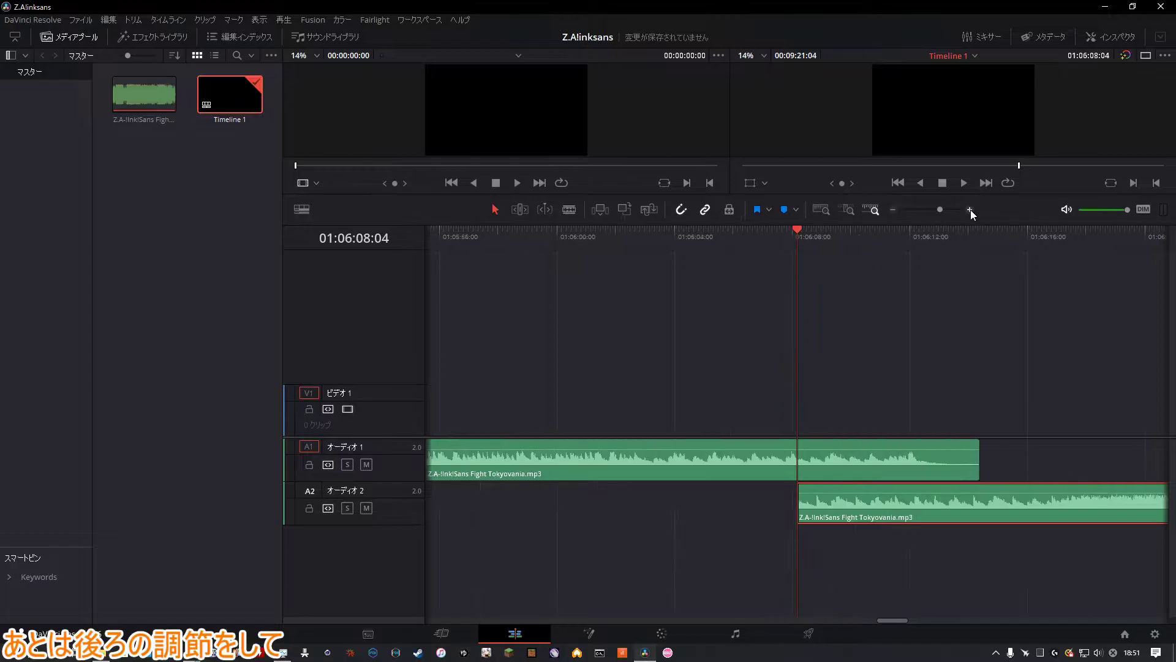
{"action": "left_click_drag", "start_coordinate": [864, 516], "coordinate": [940, 517]}
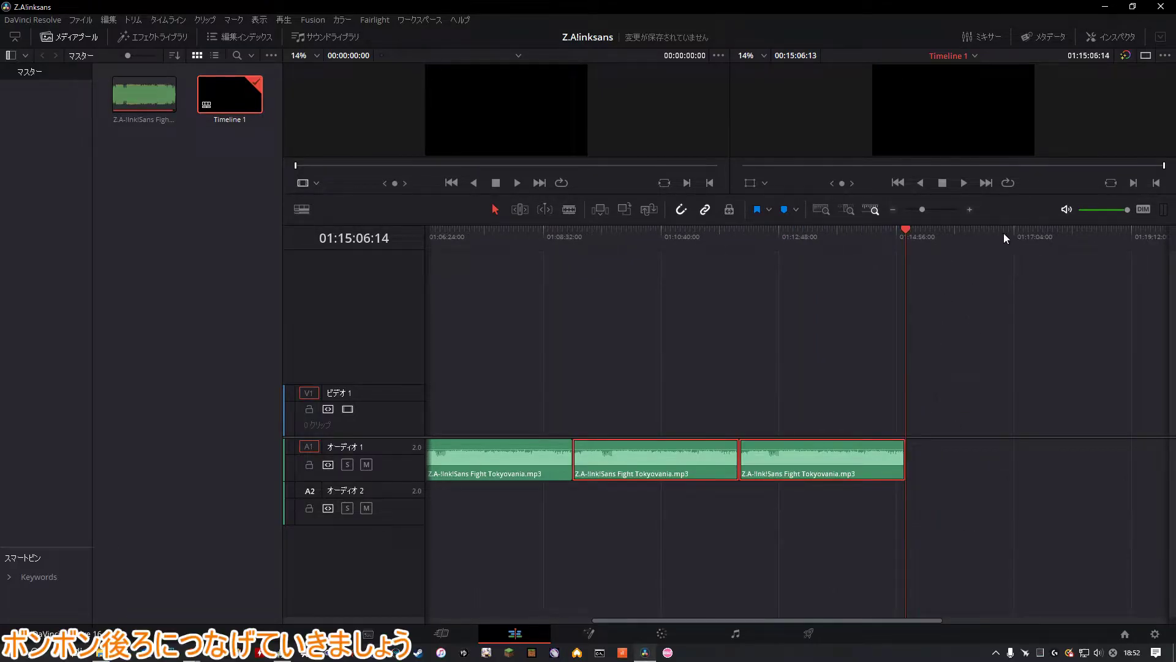
Paste a duplicate of the joined song clips beyond the end of audio track 1 and snap it against the last clip
{"action": "left_click", "coordinate": [1015, 235]}
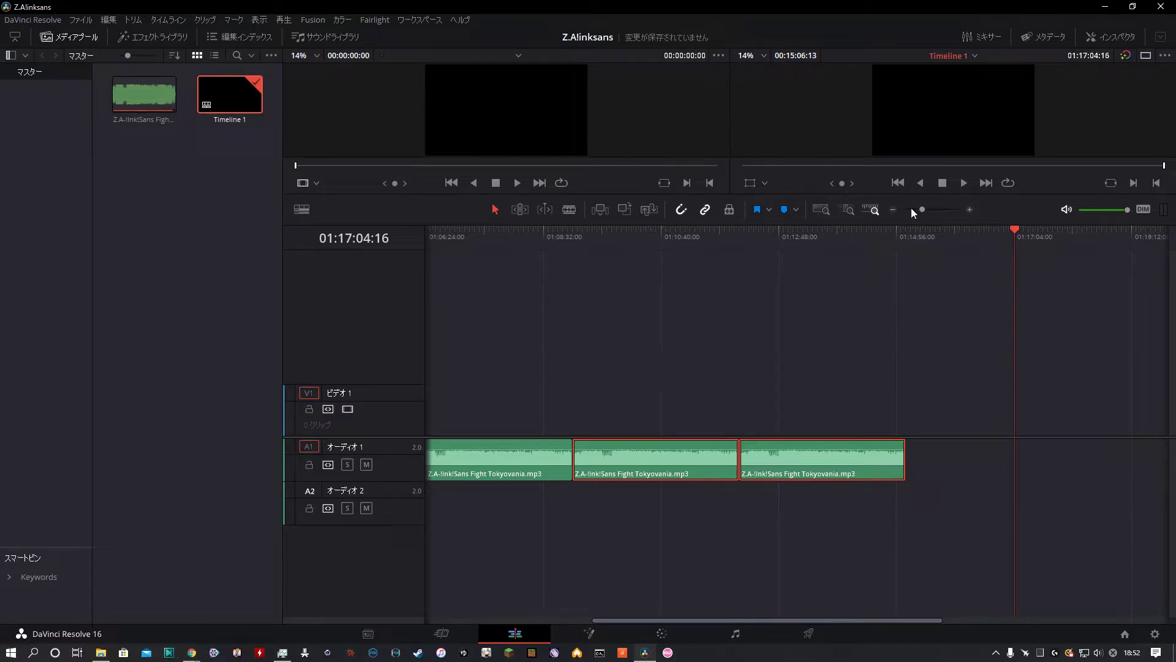
{"action": "left_click", "coordinate": [893, 210]}
{"action": "left_click_drag", "start_coordinate": [480, 359], "coordinate": [761, 543]}
{"action": "key", "text": "ctrl+v"}
{"action": "left_click_drag", "start_coordinate": [861, 477], "coordinate": [803, 458]}
Duplicate the eight repeated clips past the end of audio track 1 and join the pasted group to the last clip
{"action": "left_click_drag", "start_coordinate": [466, 370], "coordinate": [1164, 510]}
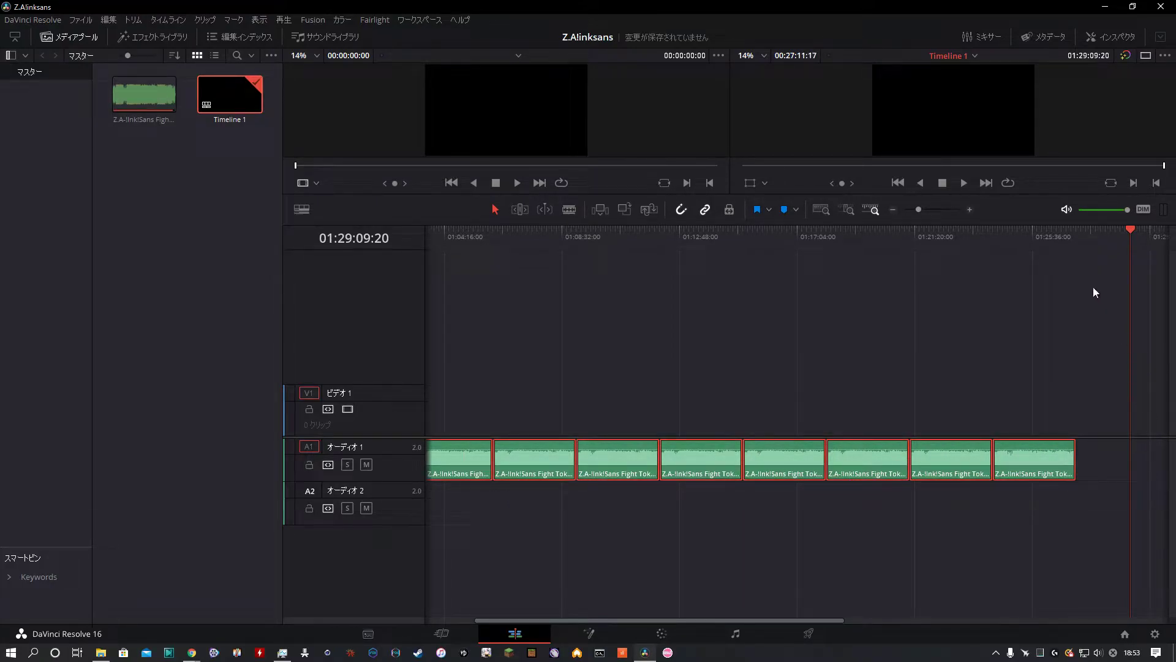
{"action": "key", "text": "ctrl+v"}
{"action": "left_click_drag", "start_coordinate": [877, 619], "coordinate": [794, 625]}
{"action": "left_click_drag", "start_coordinate": [782, 472], "coordinate": [735, 473]}
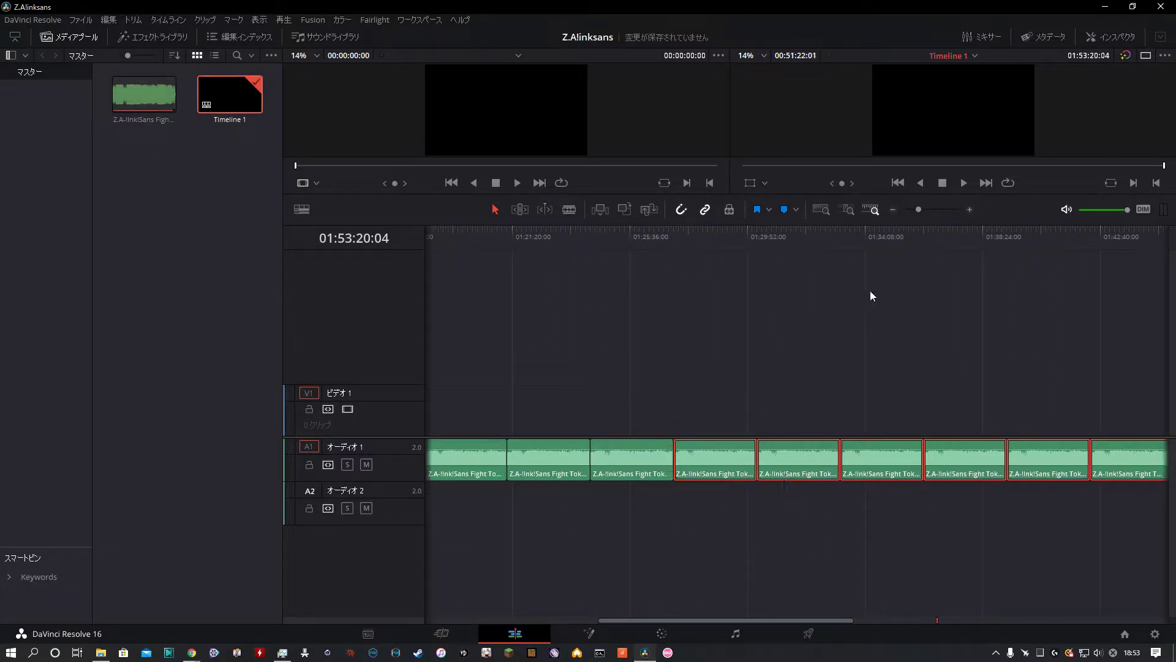
Duplicate all sixteen clips after the first one and join the pasted group to the end of audio track 1
{"action": "left_click", "coordinate": [893, 210]}
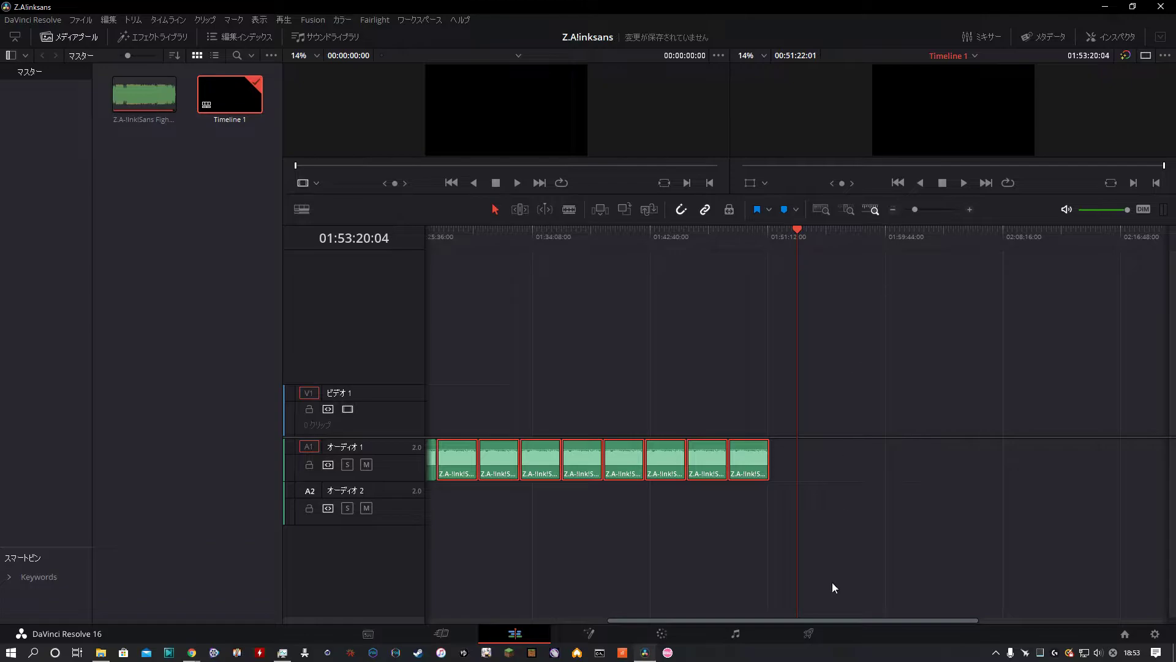
{"action": "left_click_drag", "start_coordinate": [825, 619], "coordinate": [602, 634]}
{"action": "left_click_drag", "start_coordinate": [501, 391], "coordinate": [1137, 550]}
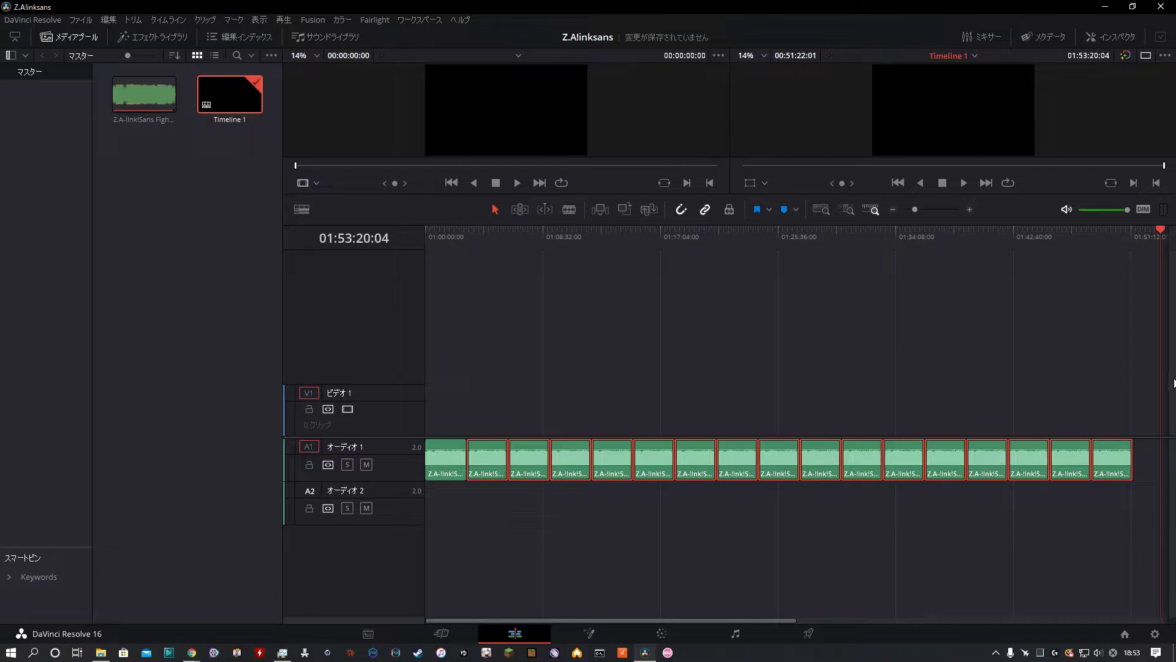
{"action": "key", "text": "ctrl+v"}
{"action": "left_click_drag", "start_coordinate": [884, 622], "coordinate": [819, 622]}
{"action": "left_click_drag", "start_coordinate": [662, 475], "coordinate": [643, 480]}
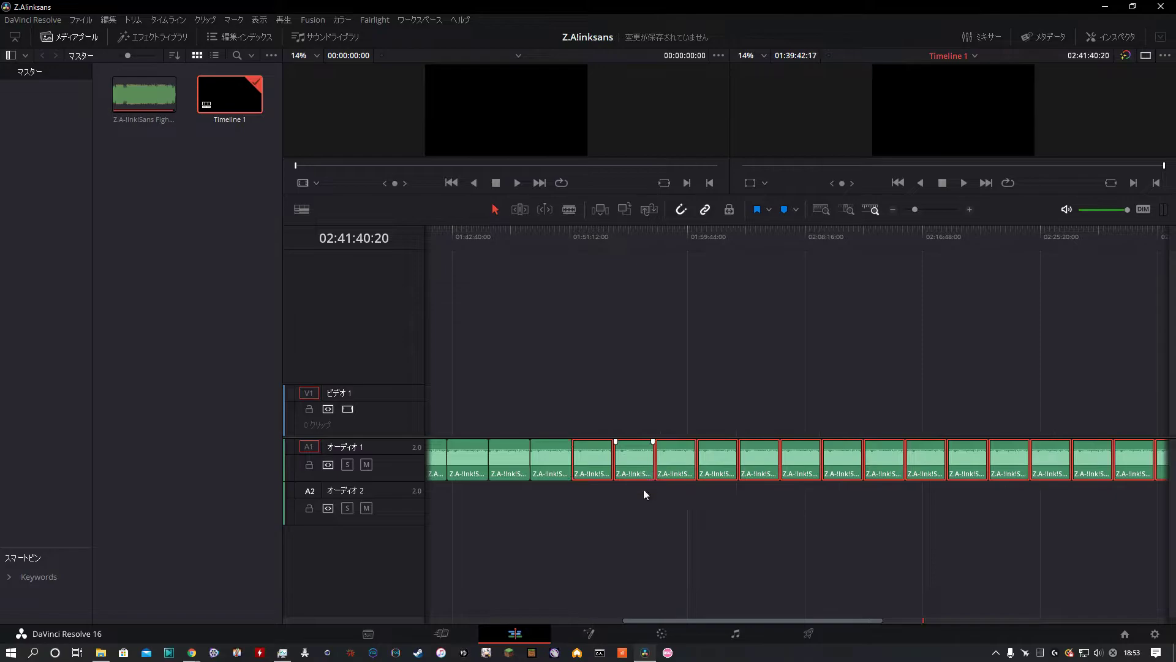
Find the clip boundary at about 02:00:25 and remove every clip after it to leave roughly one hour of audio
{"action": "left_click", "coordinate": [714, 238]}
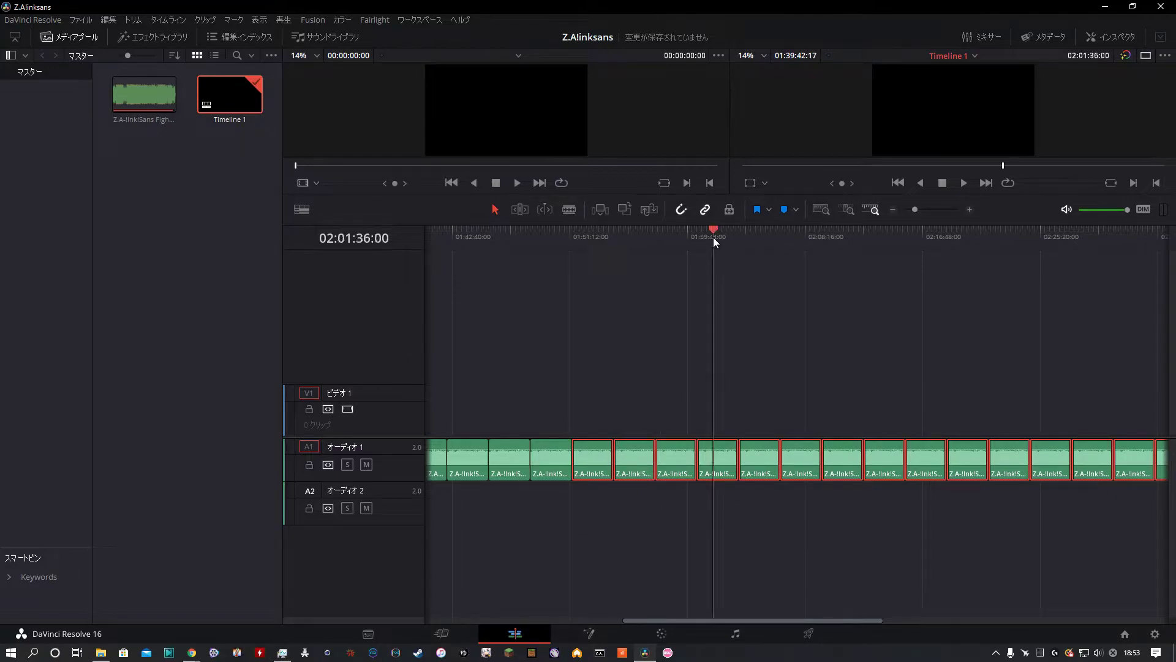
{"action": "left_click_drag", "start_coordinate": [713, 237], "coordinate": [697, 238]}
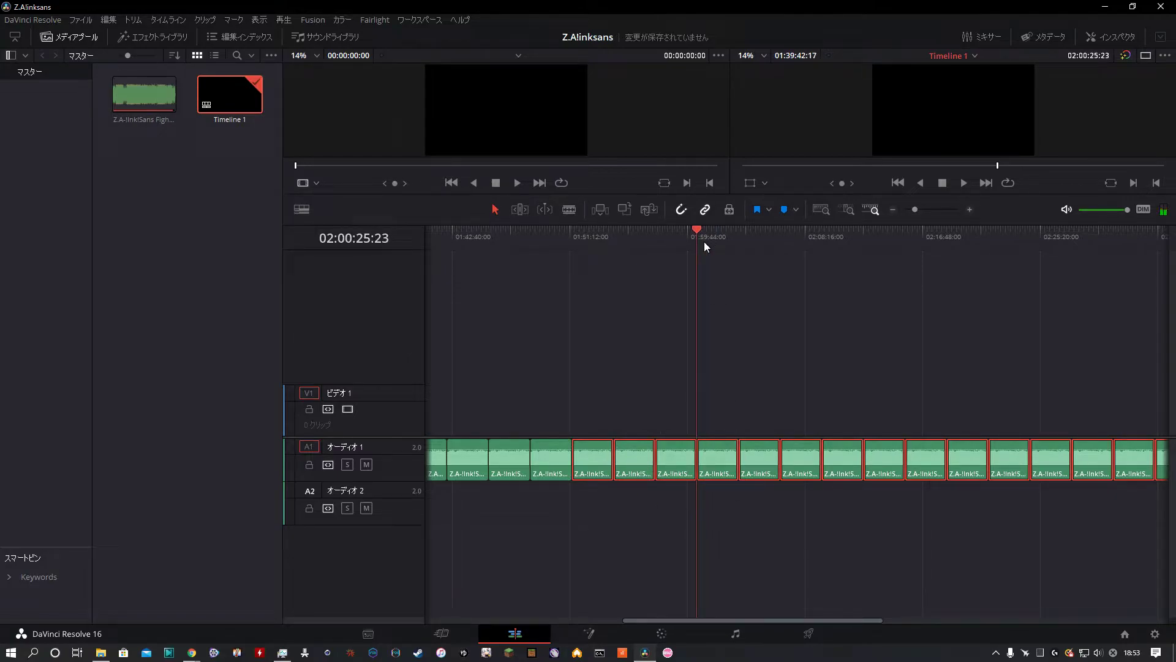
{"action": "left_click_drag", "start_coordinate": [730, 319], "coordinate": [987, 503]}
{"action": "left_click_drag", "start_coordinate": [972, 619], "coordinate": [730, 621]}
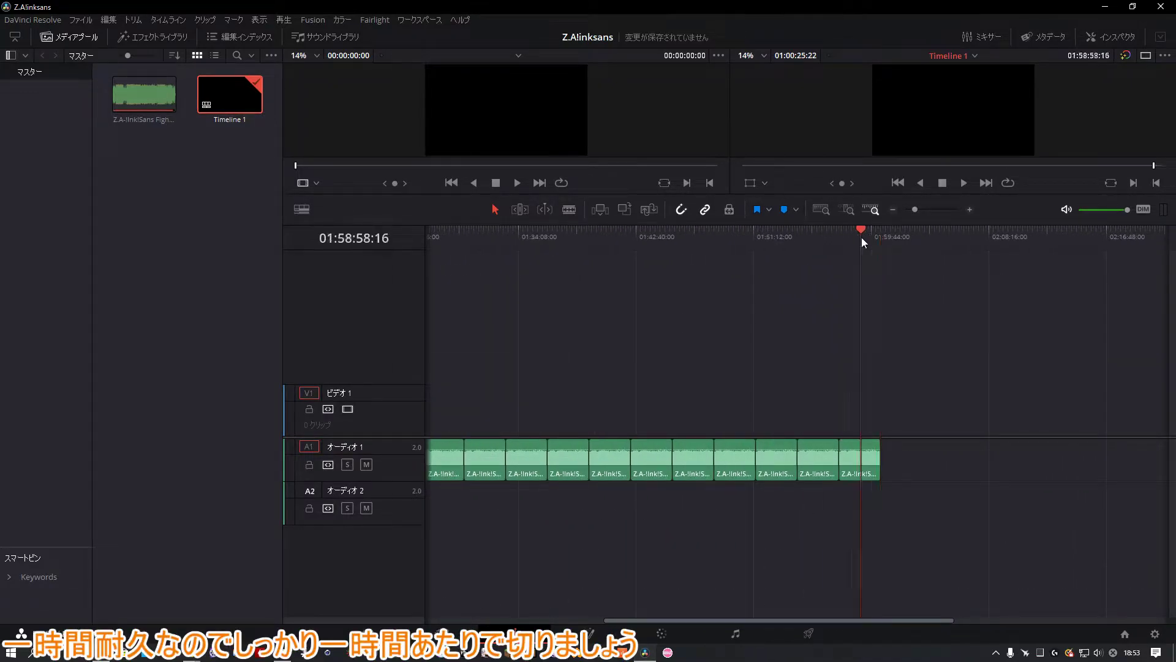
Play the end of the last clip and extend its trimmed end to restore the song's original ending
{"action": "key", "text": "space"}
{"action": "left_click", "coordinate": [969, 209]}
{"action": "left_click", "coordinate": [971, 209]}
{"action": "left_click", "coordinate": [1088, 232]}
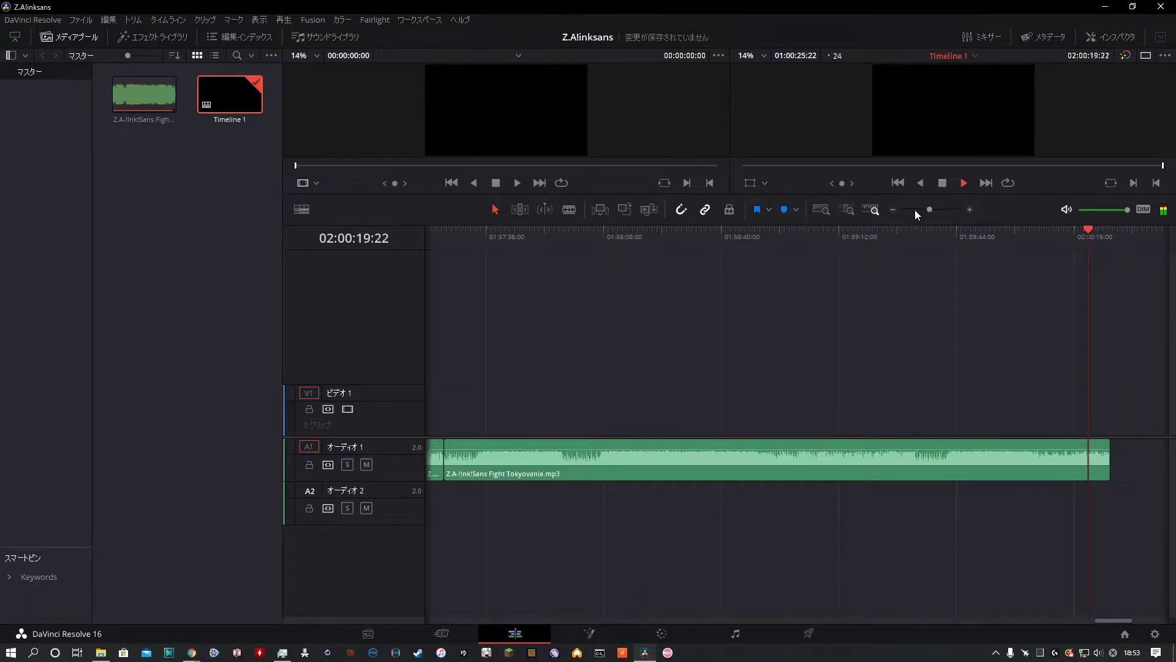
{"action": "left_click", "coordinate": [894, 210]}
{"action": "left_click", "coordinate": [969, 209]}
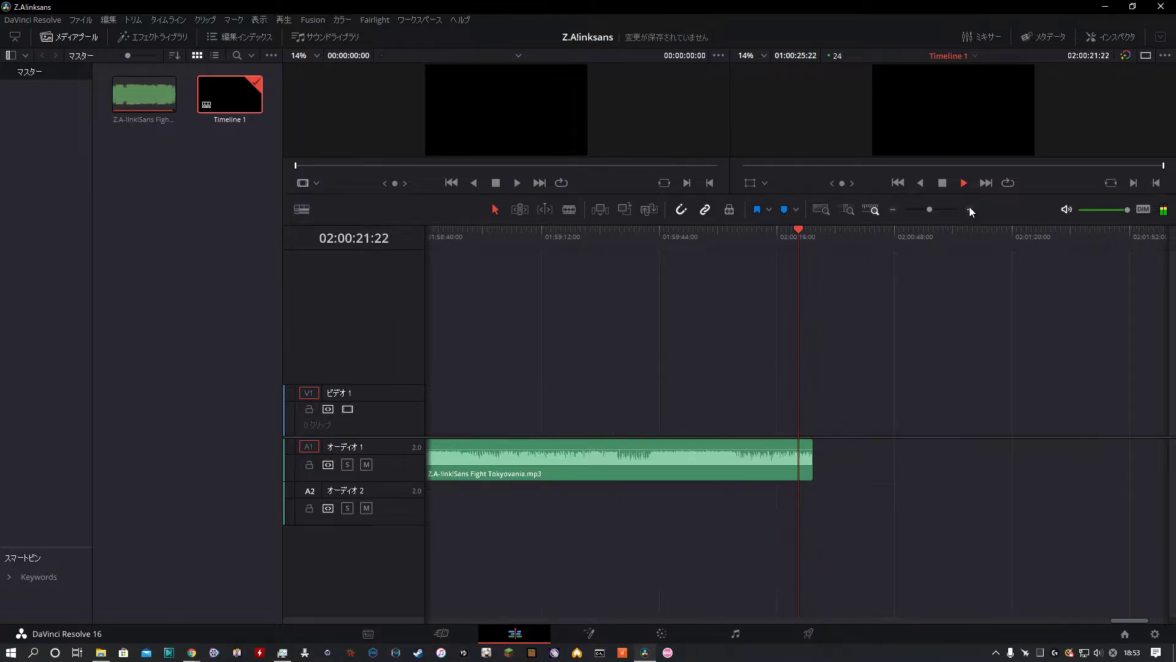
{"action": "left_click", "coordinate": [970, 208]}
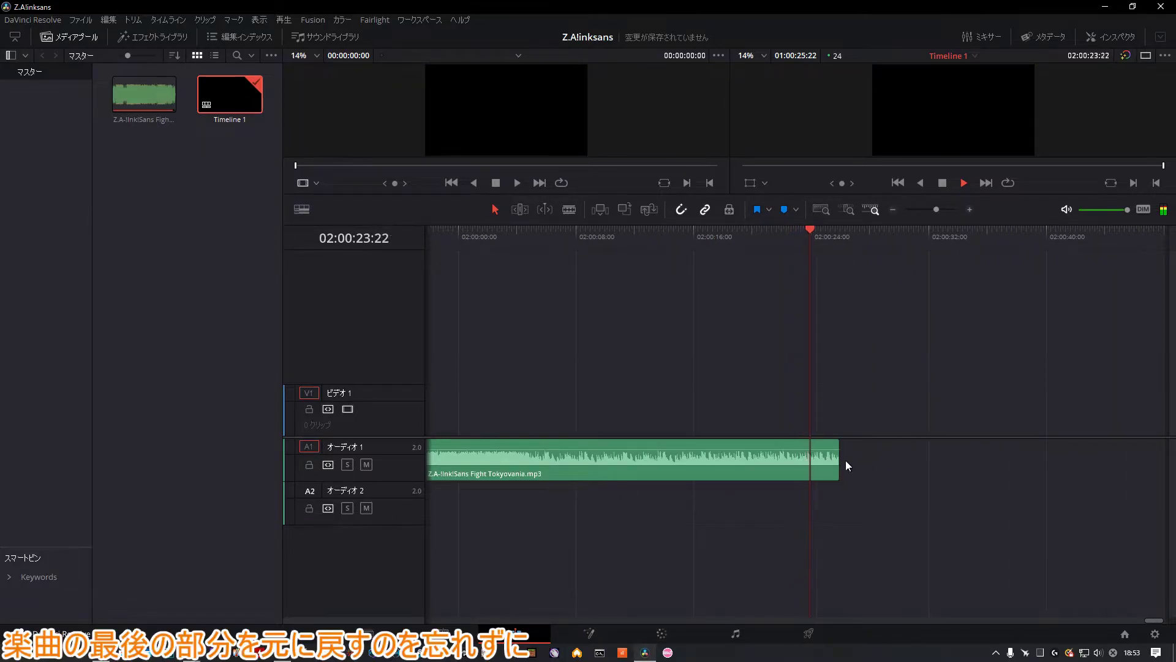
{"action": "left_click_drag", "start_coordinate": [838, 465], "coordinate": [1068, 463]}
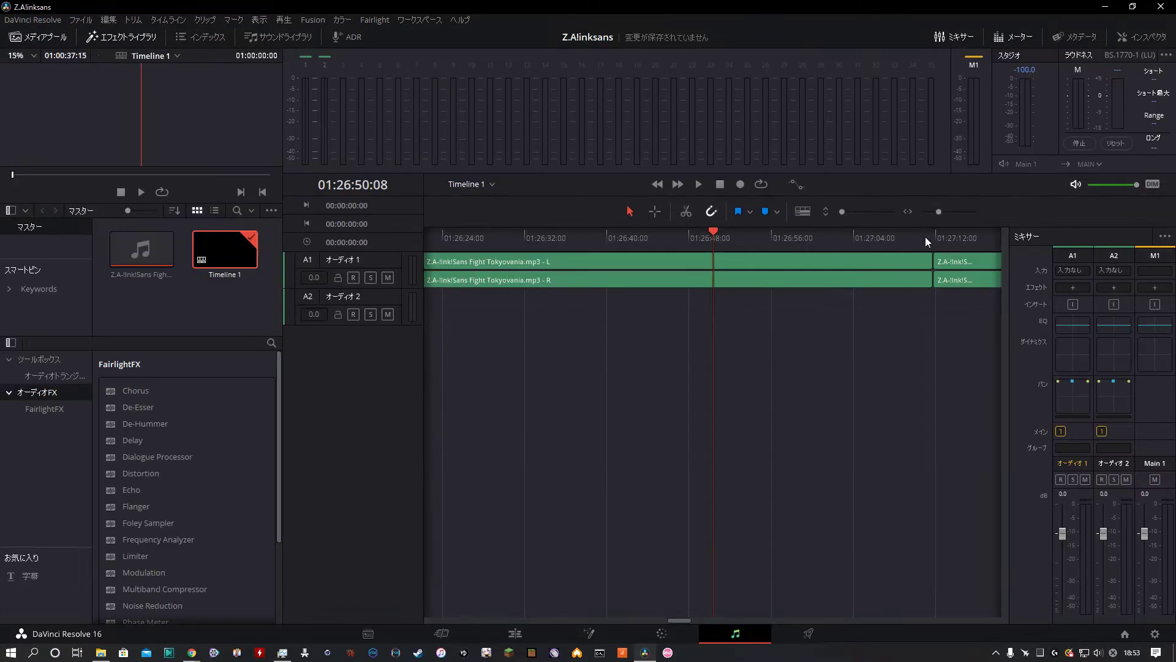
Open the equalizer of audio track 1 and play the song from the clip boundary near 01:27:11
{"action": "left_click", "coordinate": [699, 184]}
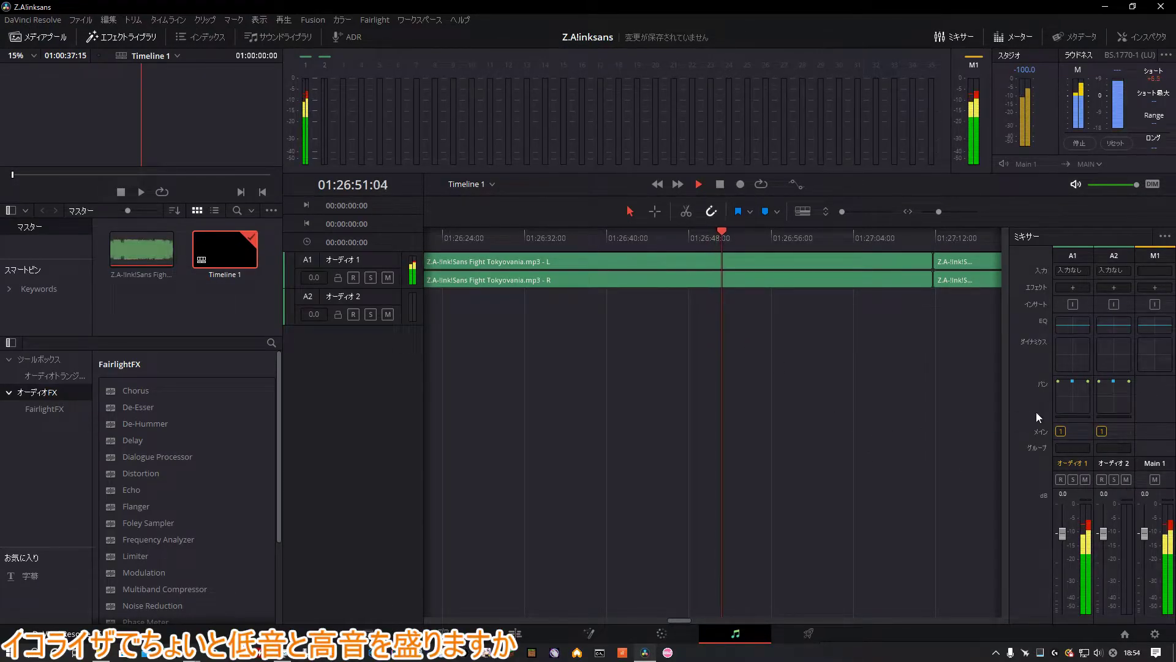
{"action": "double_click", "coordinate": [1072, 320]}
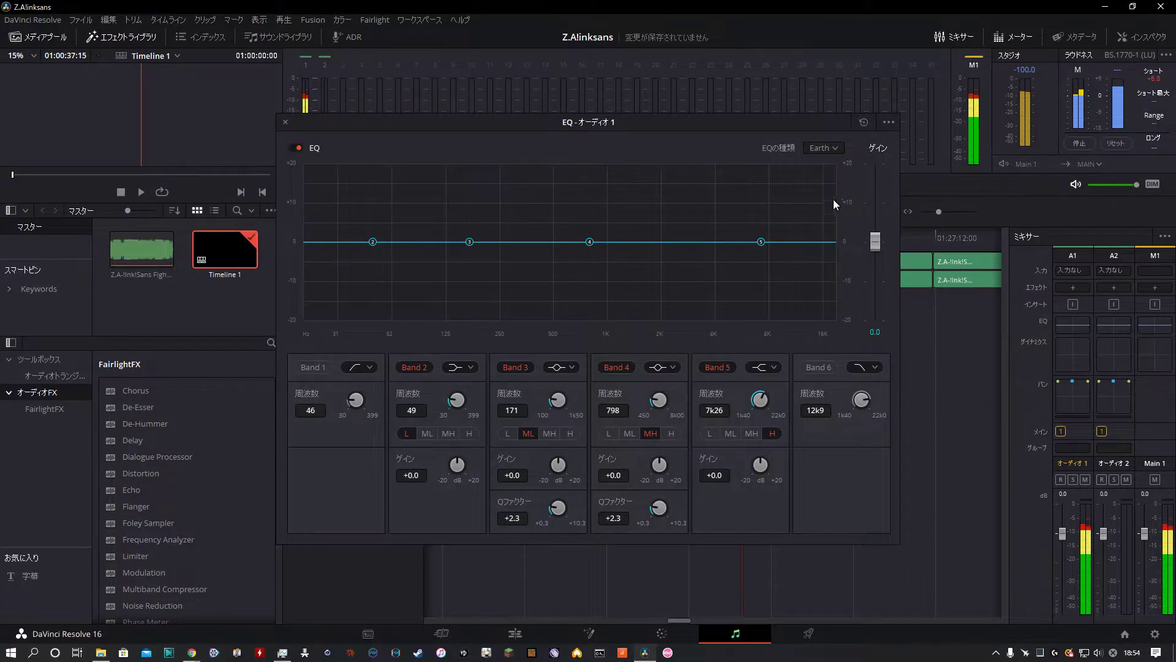
{"action": "left_click_drag", "start_coordinate": [828, 124], "coordinate": [903, 355]}
{"action": "left_click", "coordinate": [940, 235]}
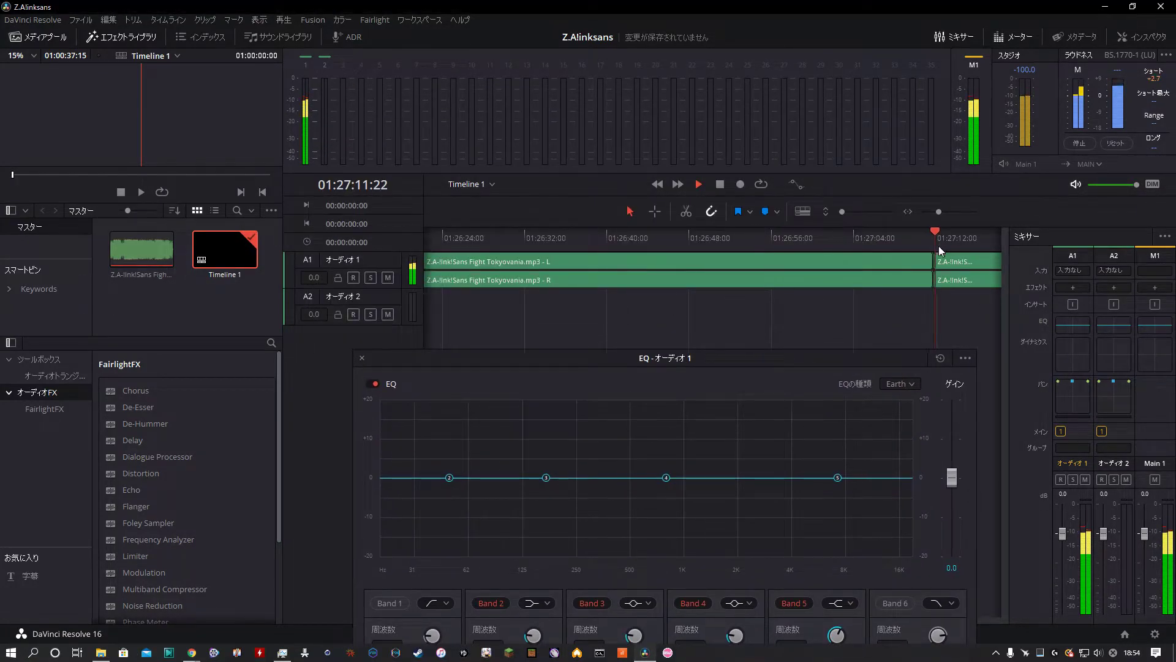
{"action": "left_click_drag", "start_coordinate": [818, 360], "coordinate": [861, 318]}
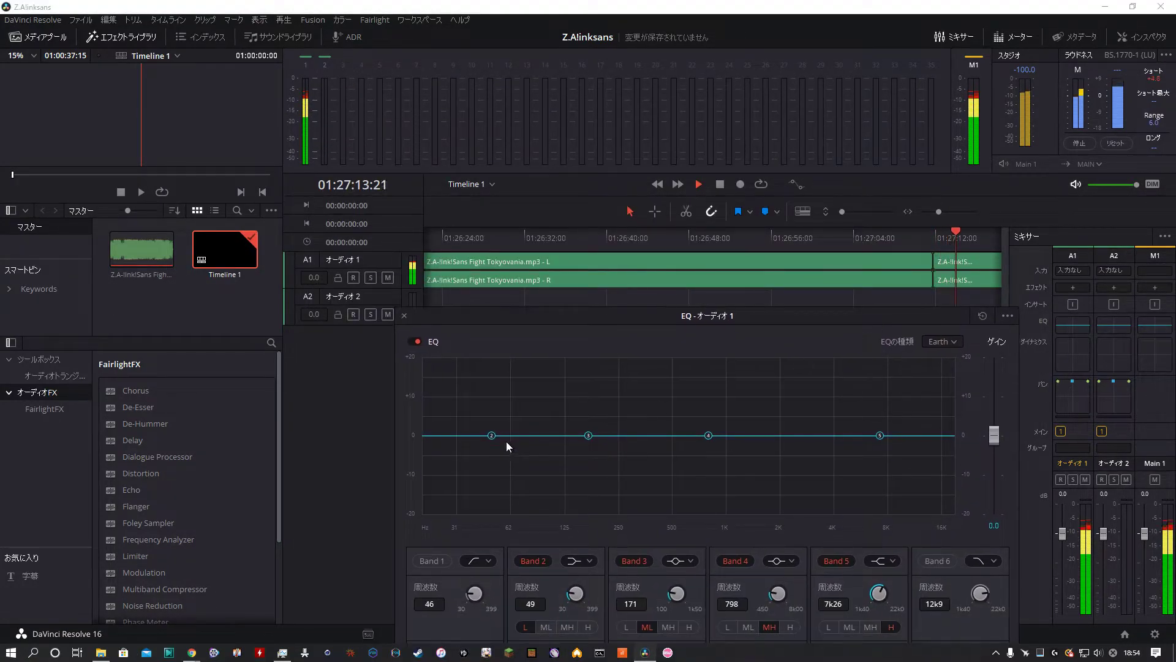
Boost EQ band 2 to about +14 dB at 64 Hz and band 3 to about +5 dB at 129 Hz, and cut band 4 about 5 dB at 691 Hz
{"action": "left_click_drag", "start_coordinate": [492, 436], "coordinate": [515, 383]}
{"action": "left_click_drag", "start_coordinate": [588, 435], "coordinate": [567, 414]}
{"action": "left_click_drag", "start_coordinate": [708, 435], "coordinate": [697, 456]}
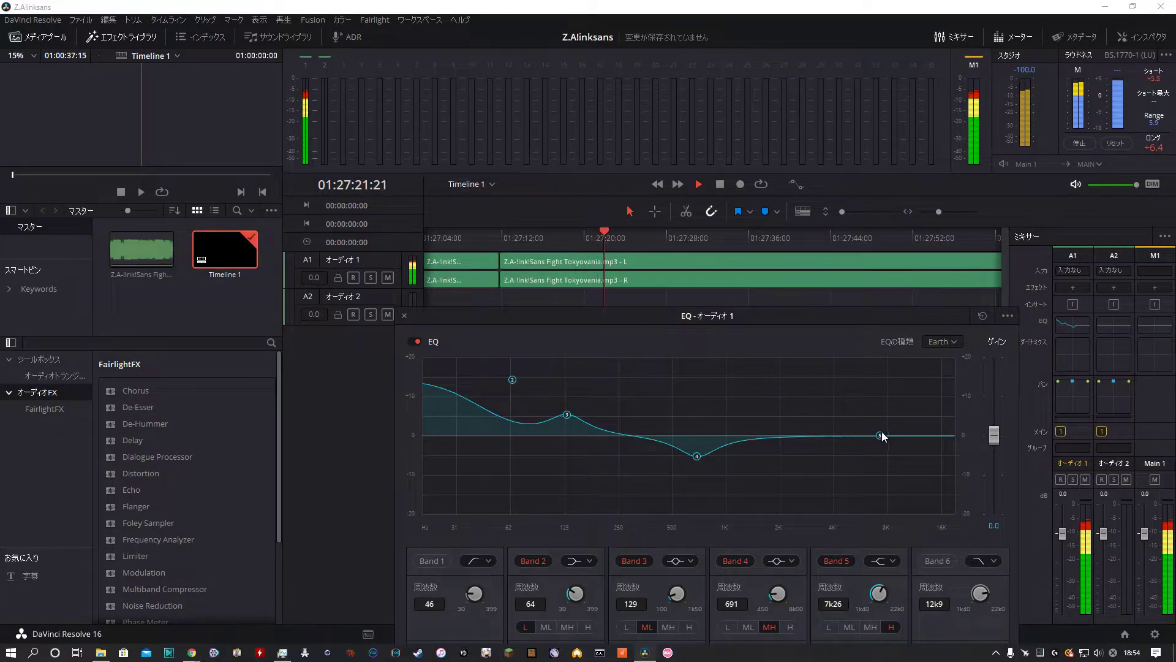
Enable EQ band 1 and adjust the lows: band 2 about +15 dB at 65 Hz, band 3 about +5 dB at 123 Hz
{"action": "left_click", "coordinate": [430, 560]}
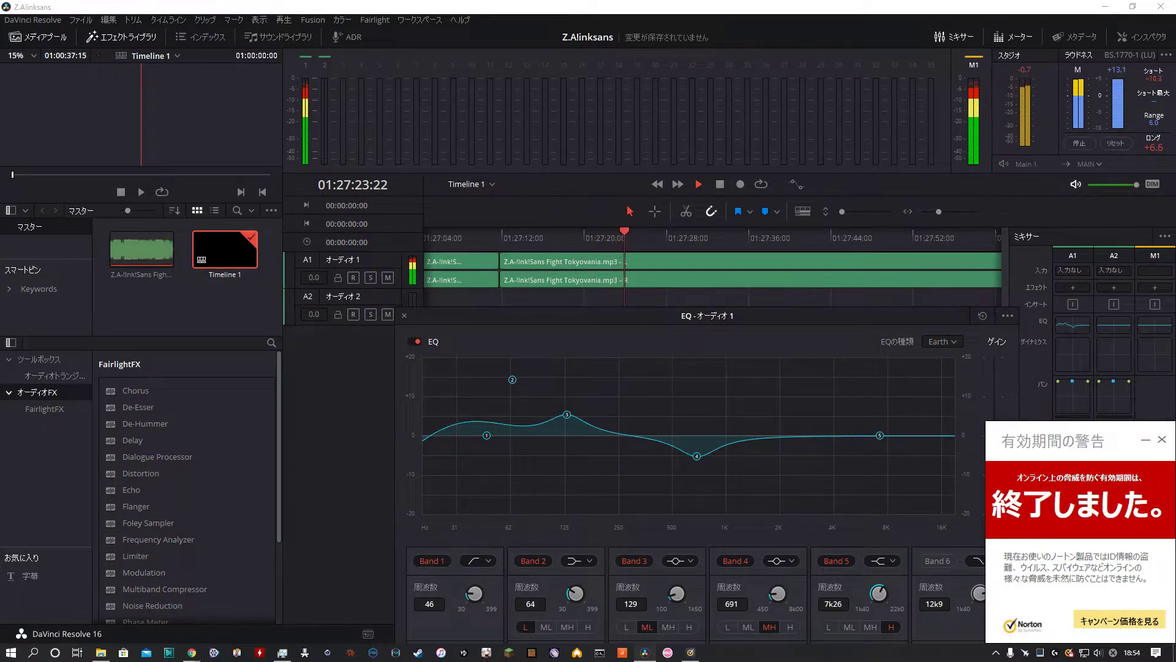
{"action": "left_click", "coordinate": [1160, 441]}
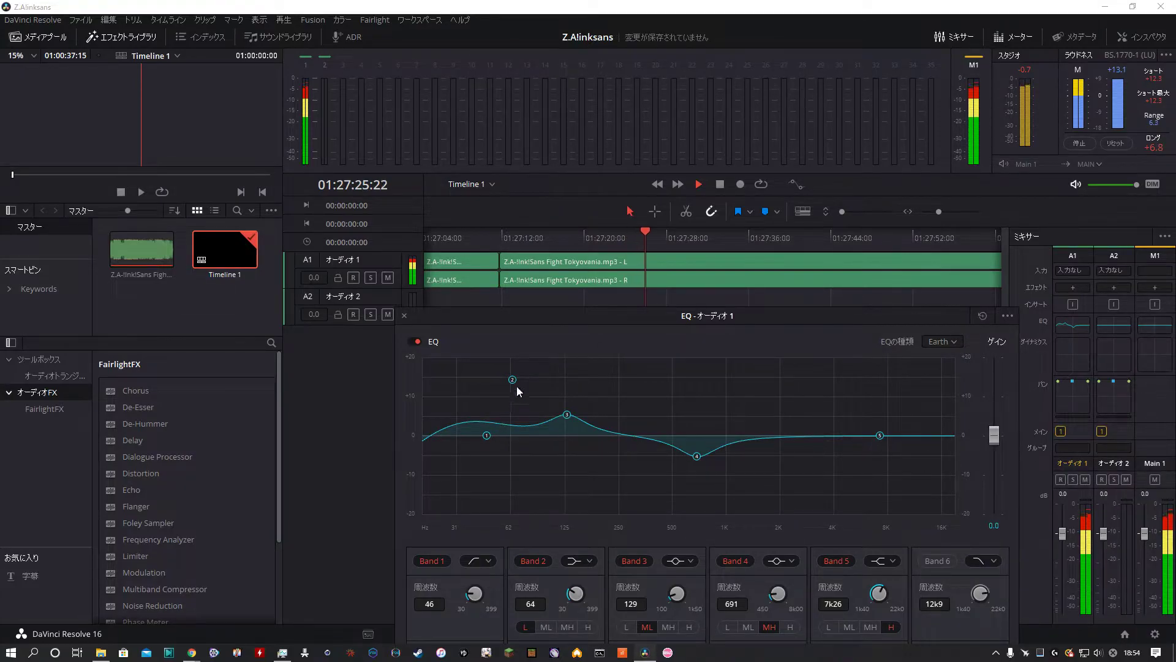
{"action": "mouse_move", "coordinate": [514, 383]}
{"action": "left_mouse_down"}
{"action": "mouse_move", "coordinate": [512, 407]}
{"action": "mouse_move", "coordinate": [514, 374]}
{"action": "left_mouse_up"}
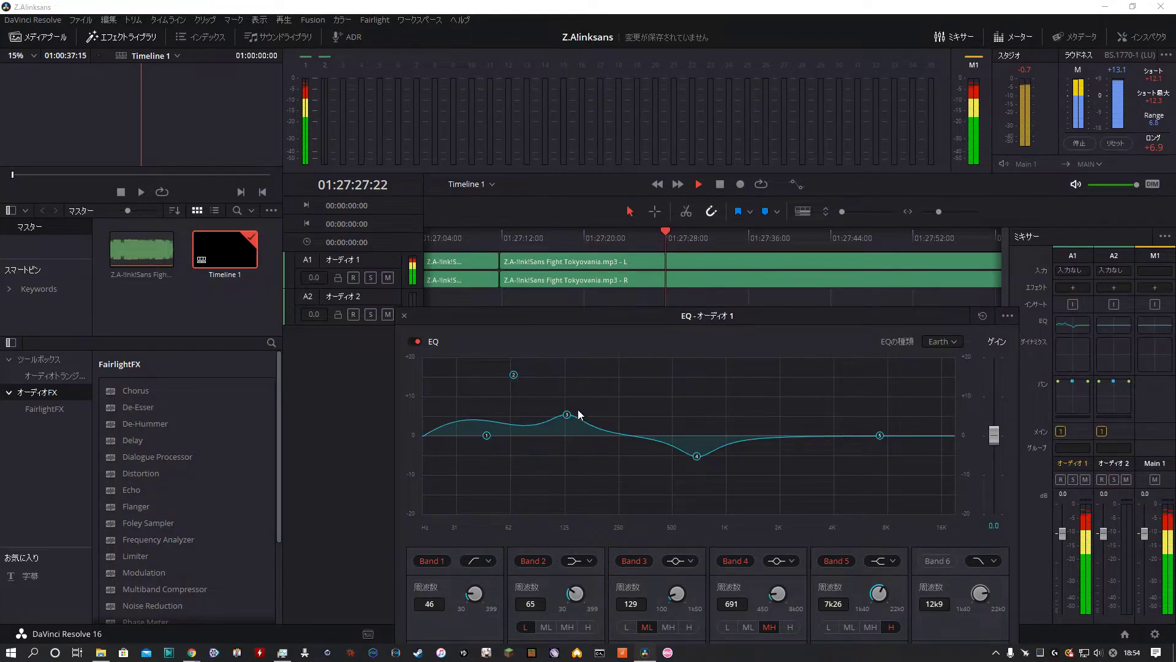
{"action": "left_click", "coordinate": [416, 342]}
{"action": "left_click", "coordinate": [415, 342]}
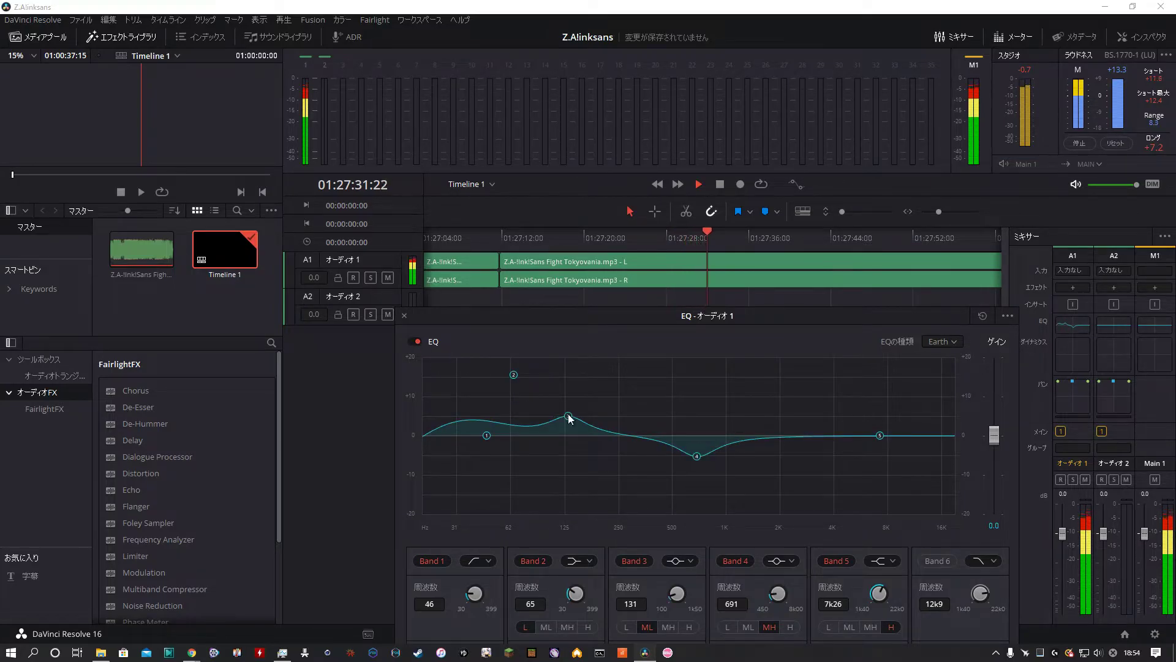
{"action": "left_click_drag", "start_coordinate": [570, 419], "coordinate": [565, 420]}
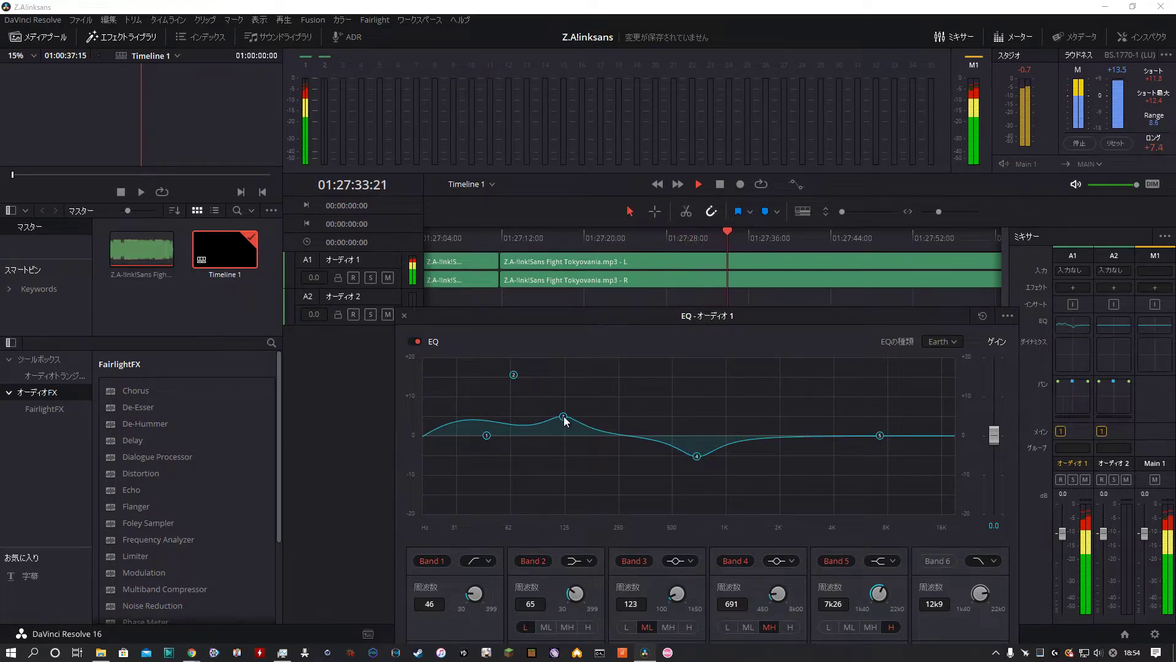
Boost EQ band 5 to about +9 dB at 5k63 and enable band 6 at 12k9
{"action": "mouse_move", "coordinate": [882, 439]}
{"action": "left_mouse_down"}
{"action": "mouse_move", "coordinate": [883, 407]}
{"action": "mouse_move", "coordinate": [886, 416]}
{"action": "left_mouse_up"}
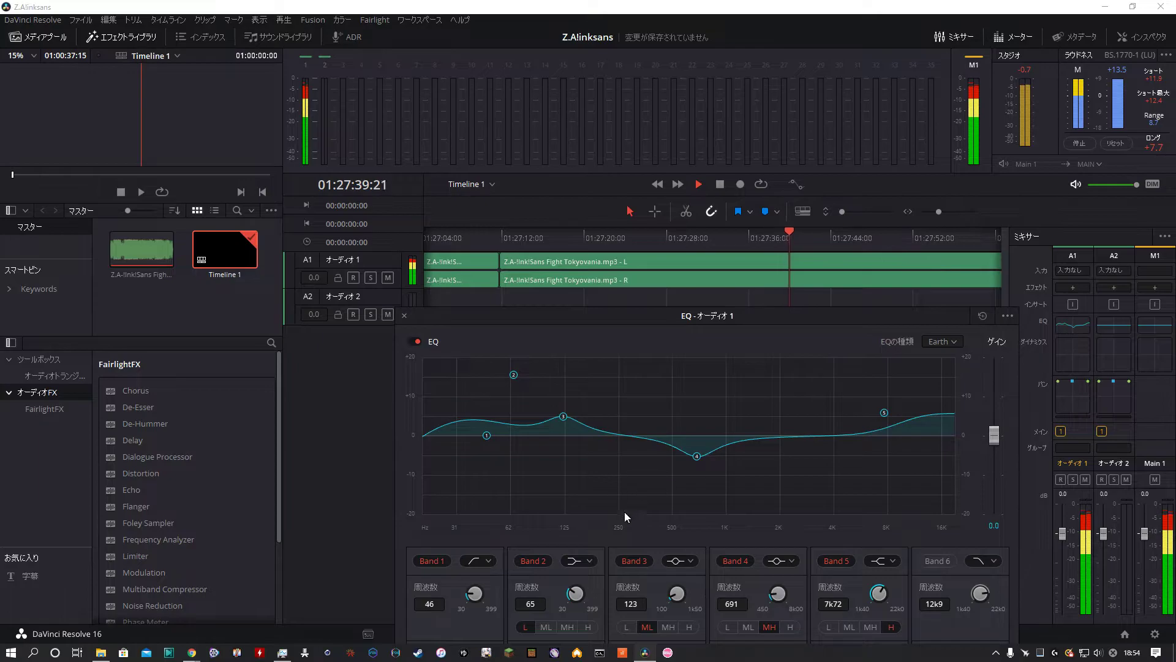
{"action": "left_click", "coordinate": [931, 562]}
{"action": "left_click_drag", "start_coordinate": [885, 413], "coordinate": [860, 402]}
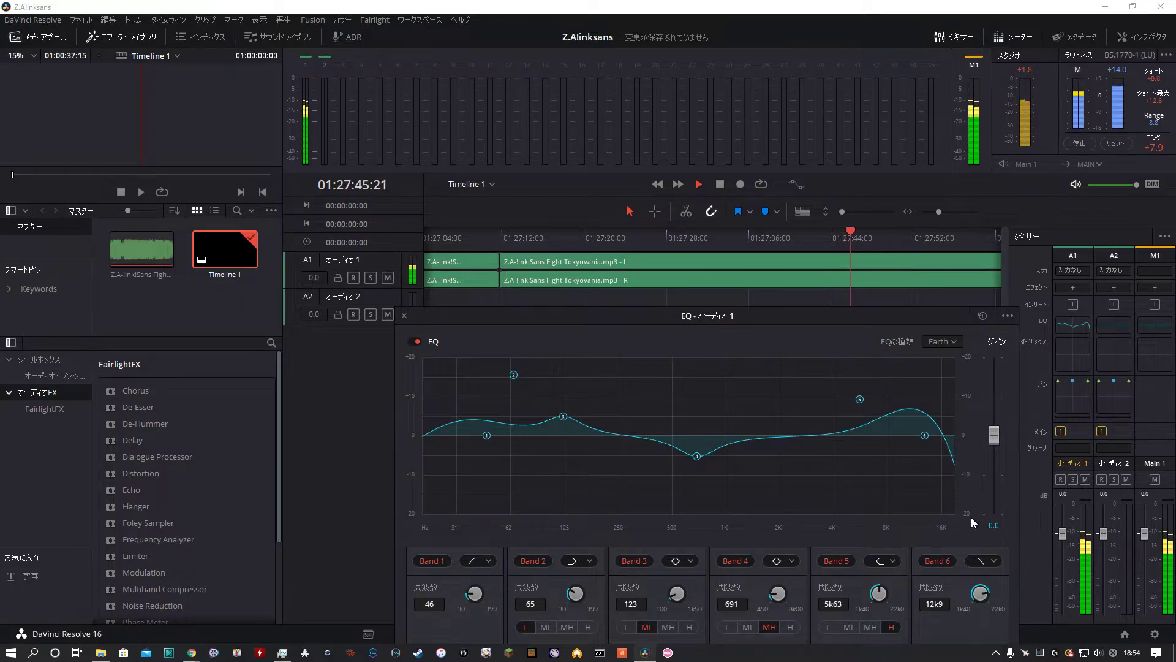
Replay from the clip boundary, move EQ band 4's cut to 500 Hz, and compare the sound with the EQ bypassed
{"action": "left_click", "coordinate": [497, 242]}
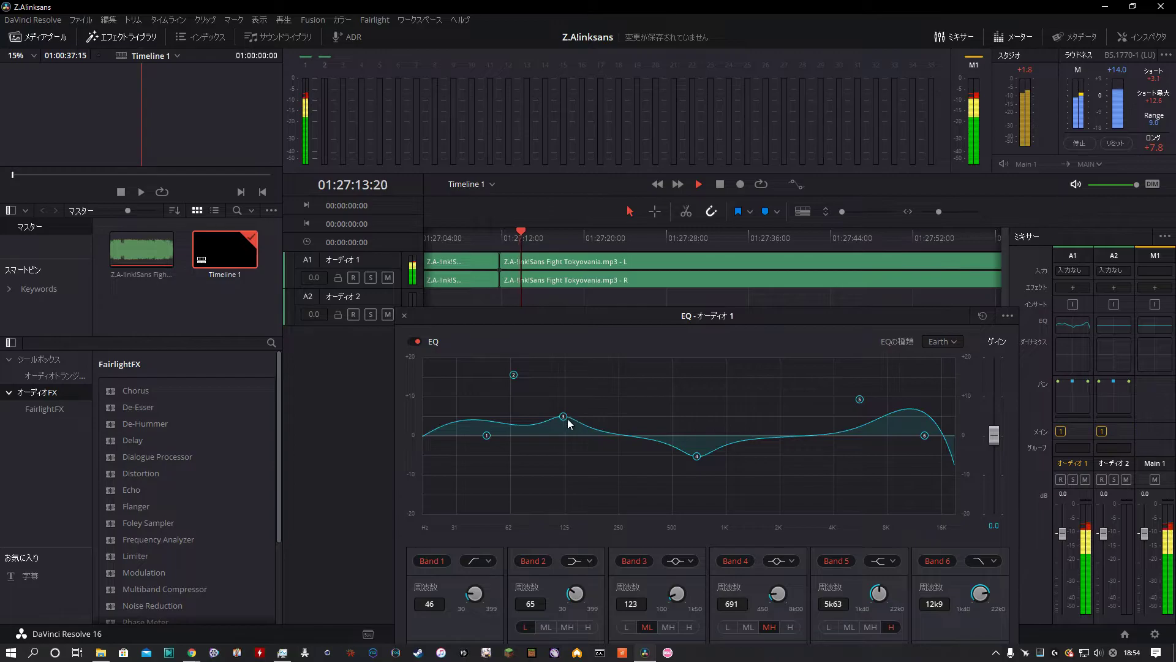
{"action": "left_click_drag", "start_coordinate": [697, 457], "coordinate": [673, 460]}
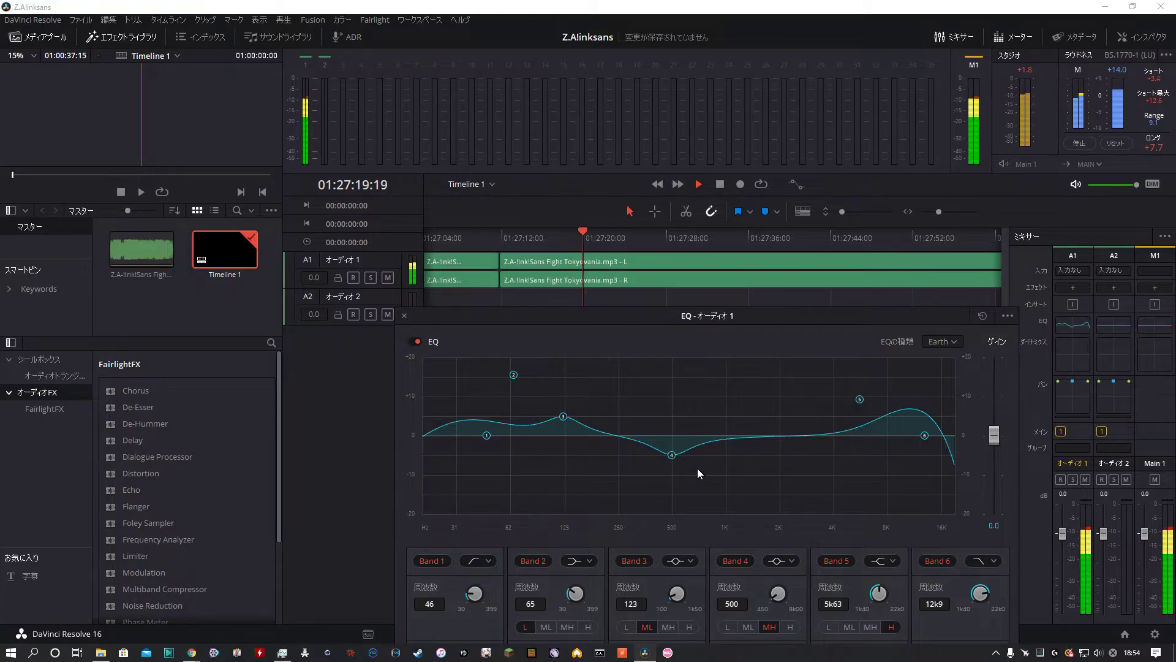
{"action": "left_click", "coordinate": [414, 342]}
{"action": "left_click", "coordinate": [413, 343]}
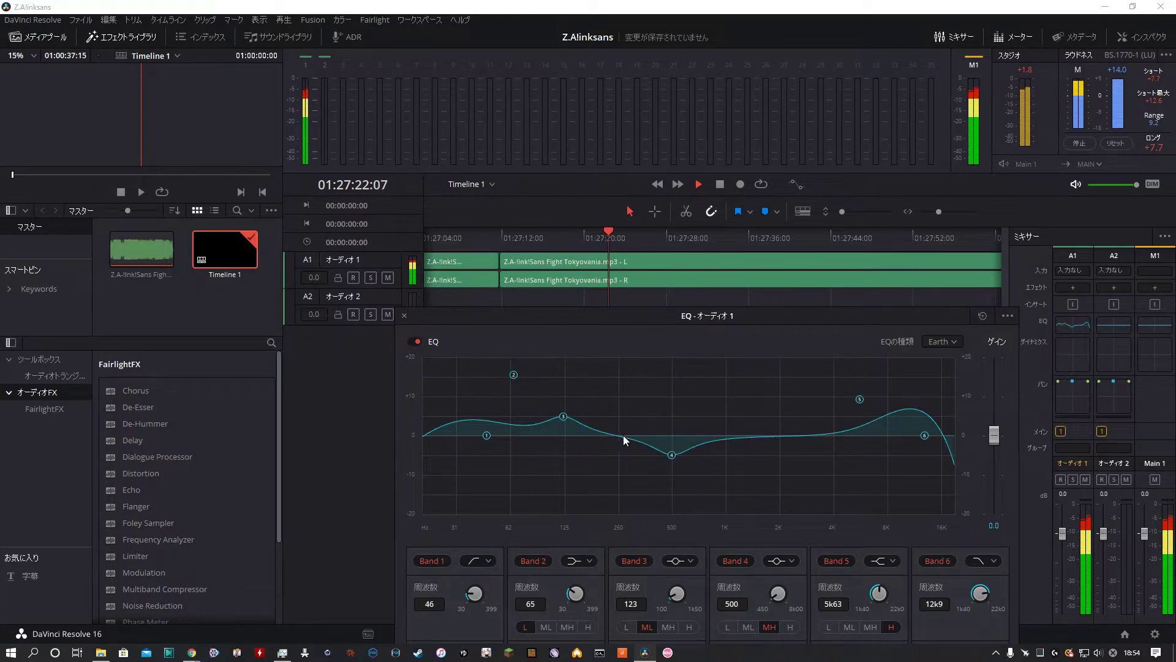
{"action": "left_click", "coordinate": [415, 342]}
{"action": "left_click", "coordinate": [414, 342]}
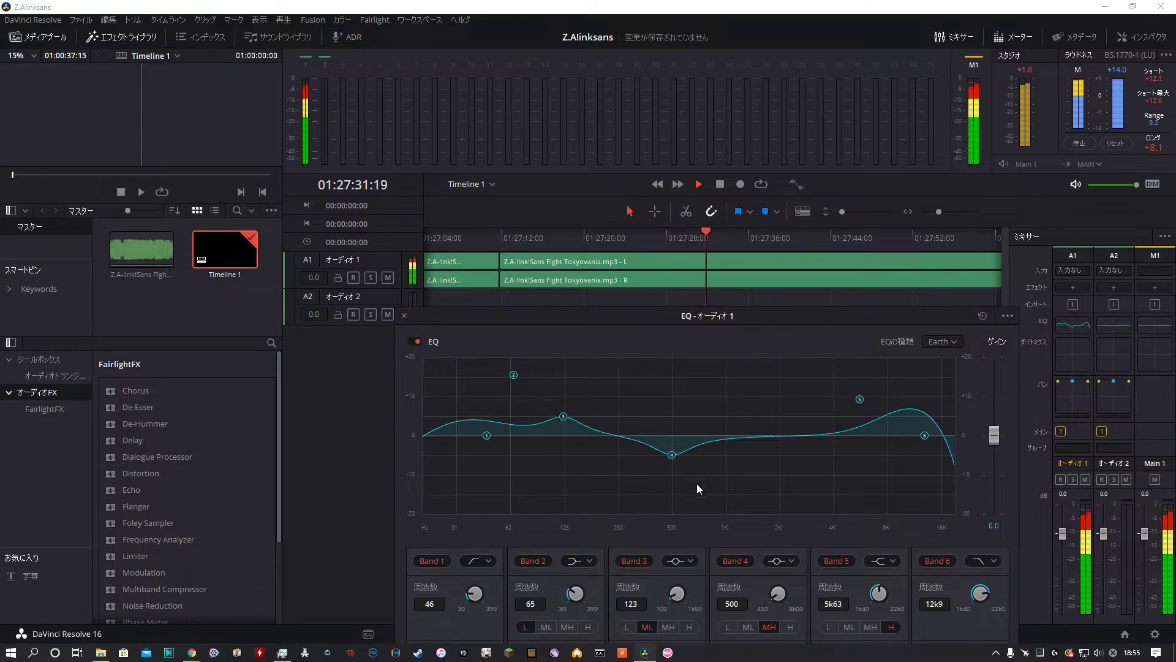
{"action": "left_click_drag", "start_coordinate": [790, 319], "coordinate": [764, 348]}
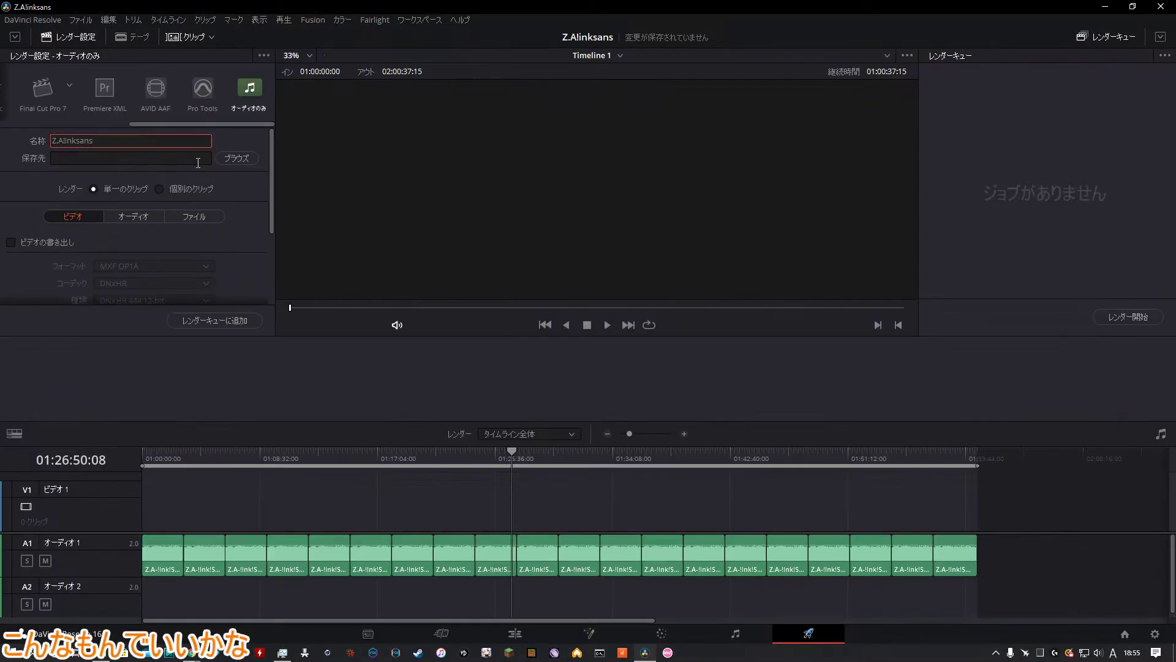
Set the render save location to the 作成動画\自作1時間耐久 folder on drive D
{"action": "left_click", "coordinate": [247, 159]}
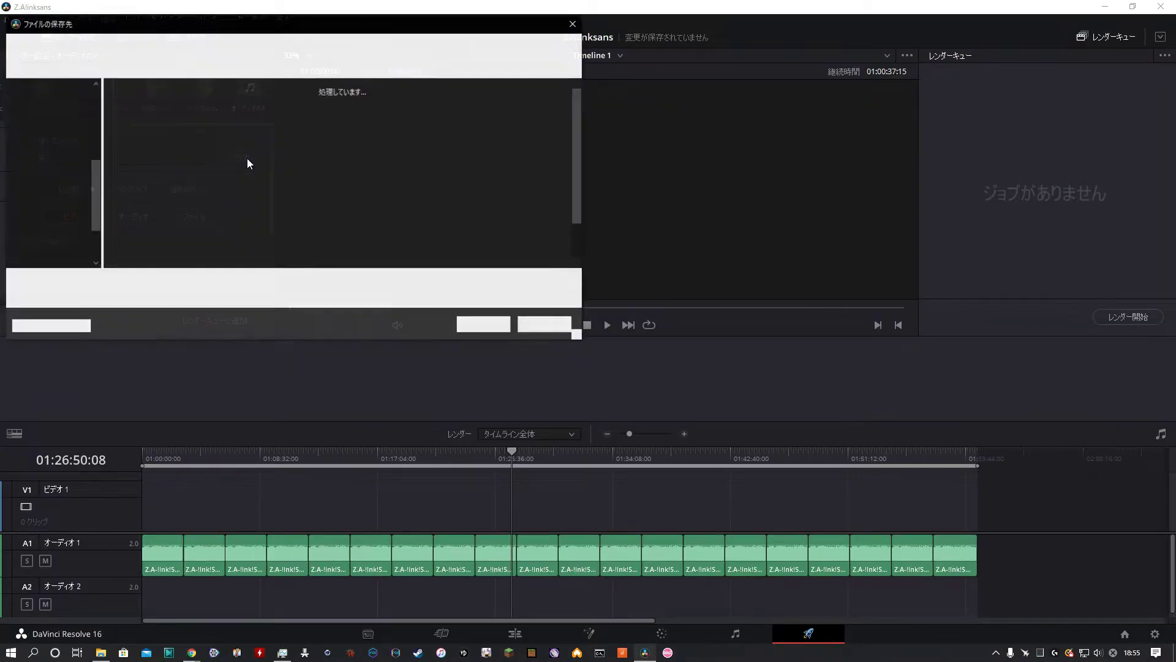
{"action": "scroll", "coordinate": [80, 205], "scroll_direction": "down", "scroll_amount": 2}
{"action": "left_click", "coordinate": [59, 222]}
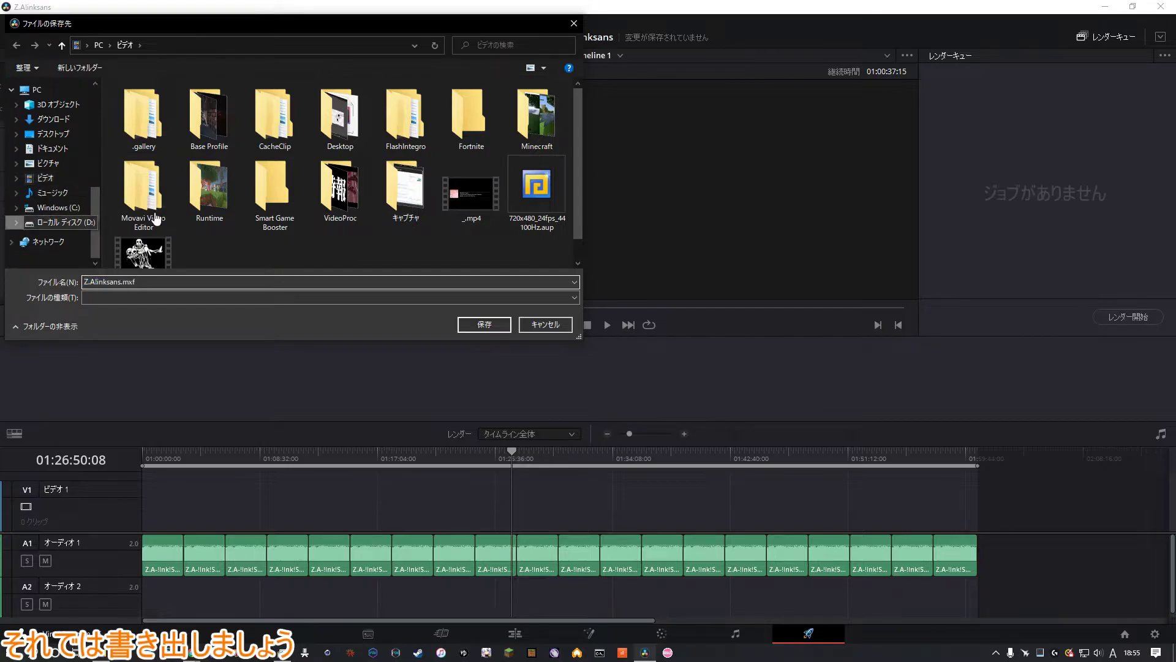
{"action": "double_click", "coordinate": [271, 219]}
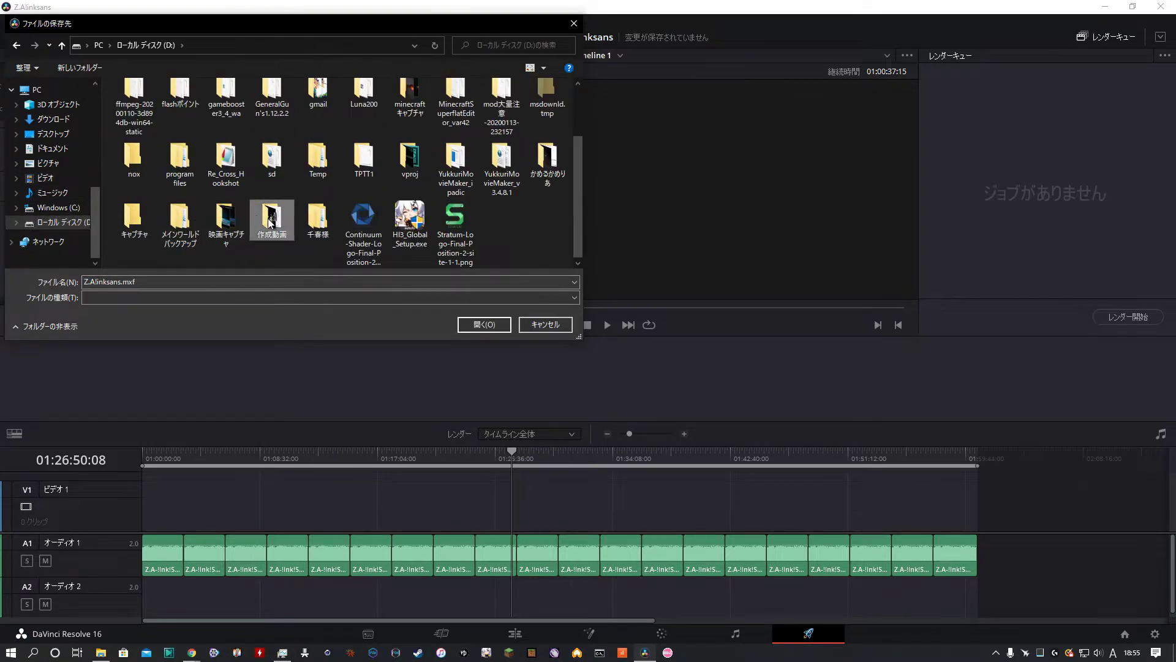
{"action": "double_click", "coordinate": [172, 149]}
{"action": "left_click", "coordinate": [473, 322]}
Review the audio export settings, add the QuickTime Linear PCM job to the render queue, and start the render
{"action": "left_click", "coordinate": [141, 221]}
{"action": "scroll", "coordinate": [135, 240], "scroll_direction": "down", "scroll_amount": 2}
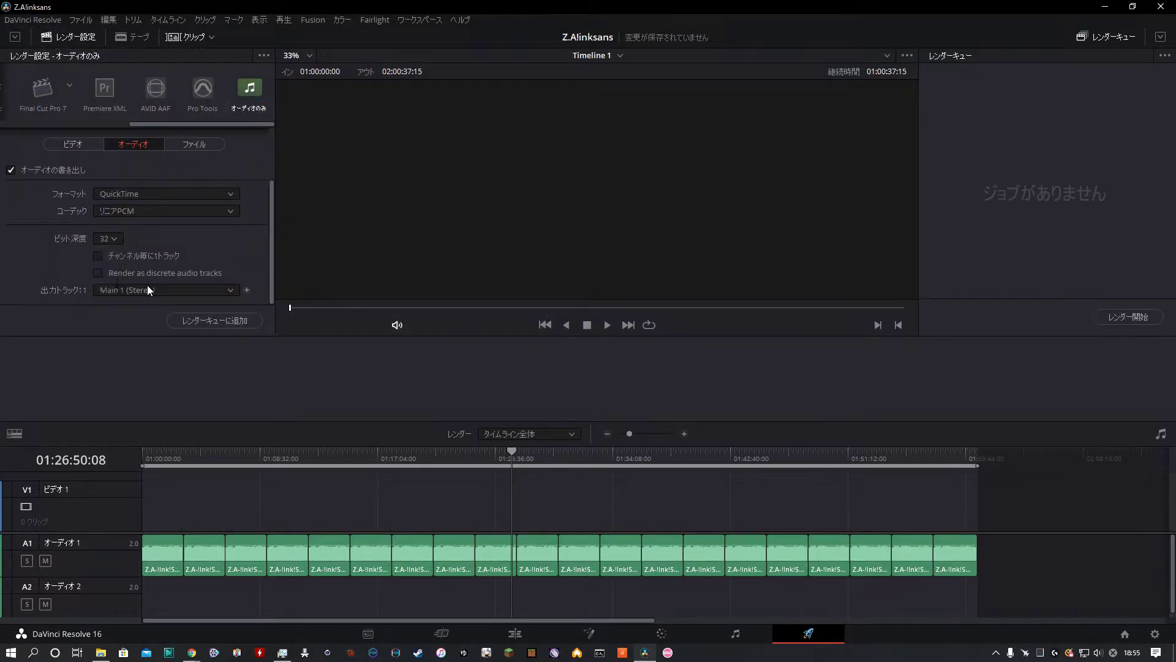
{"action": "left_click", "coordinate": [244, 320]}
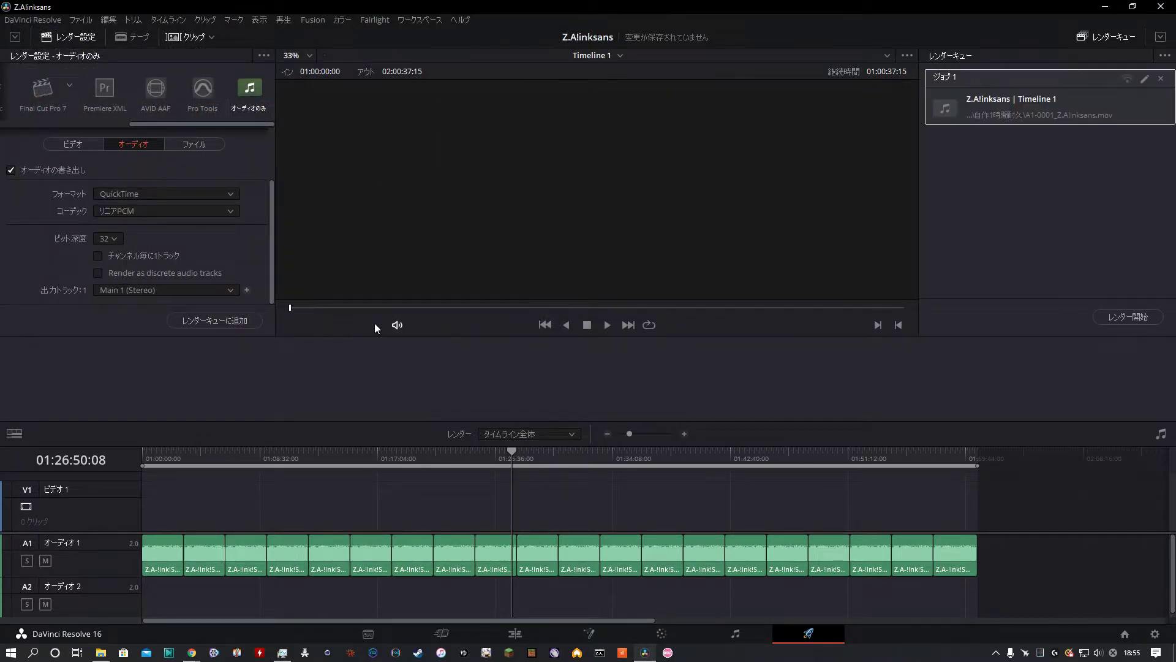
{"action": "left_click", "coordinate": [1107, 318]}
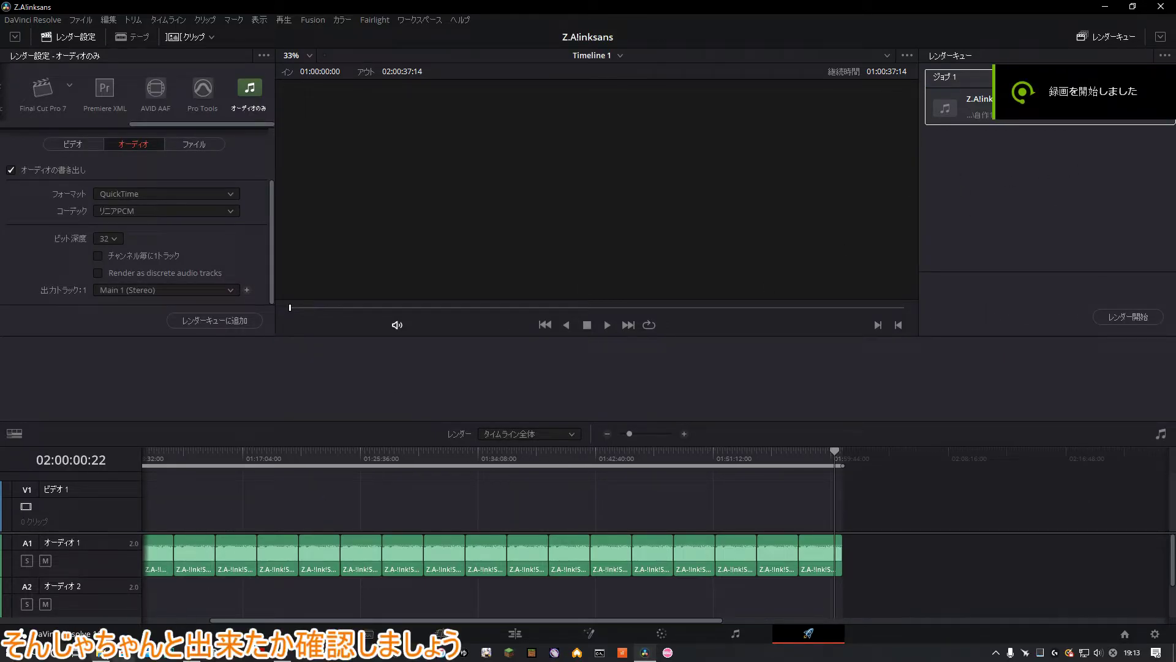
Find the rendered A1-0001_Z.A!inksans.mov in the 自作1時間耐久 folder in File Explorer and open it
{"action": "left_click", "coordinate": [101, 652]}
{"action": "left_click", "coordinate": [917, 495]}
{"action": "double_click", "coordinate": [918, 495]}
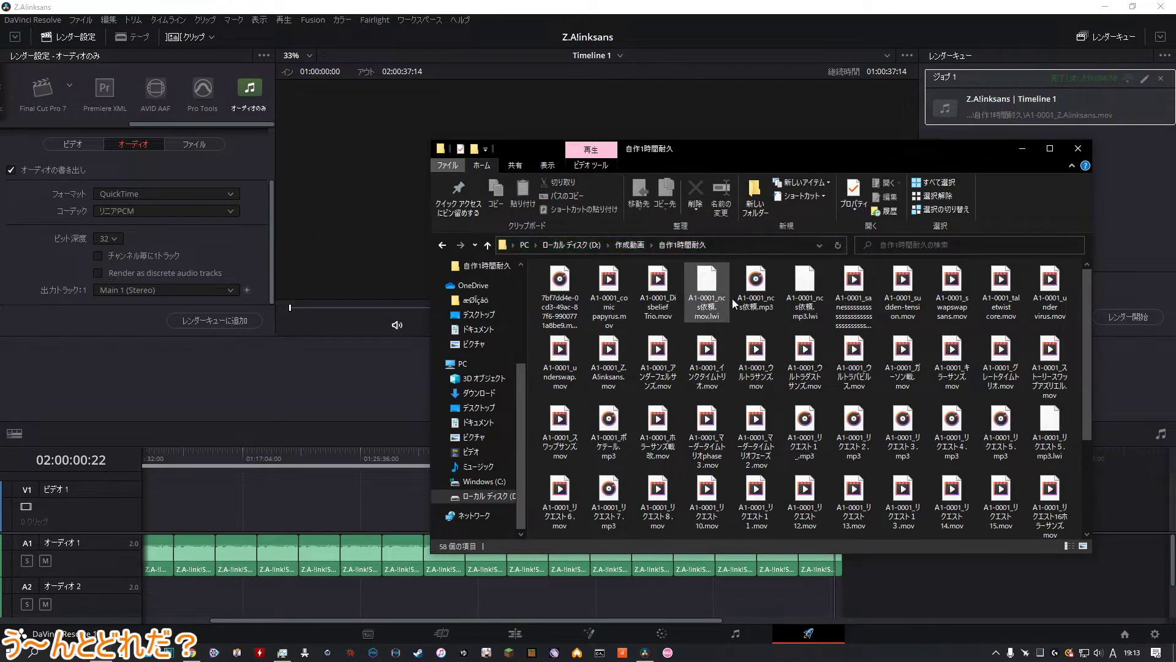
{"action": "scroll", "coordinate": [659, 361], "scroll_direction": "down", "scroll_amount": 2}
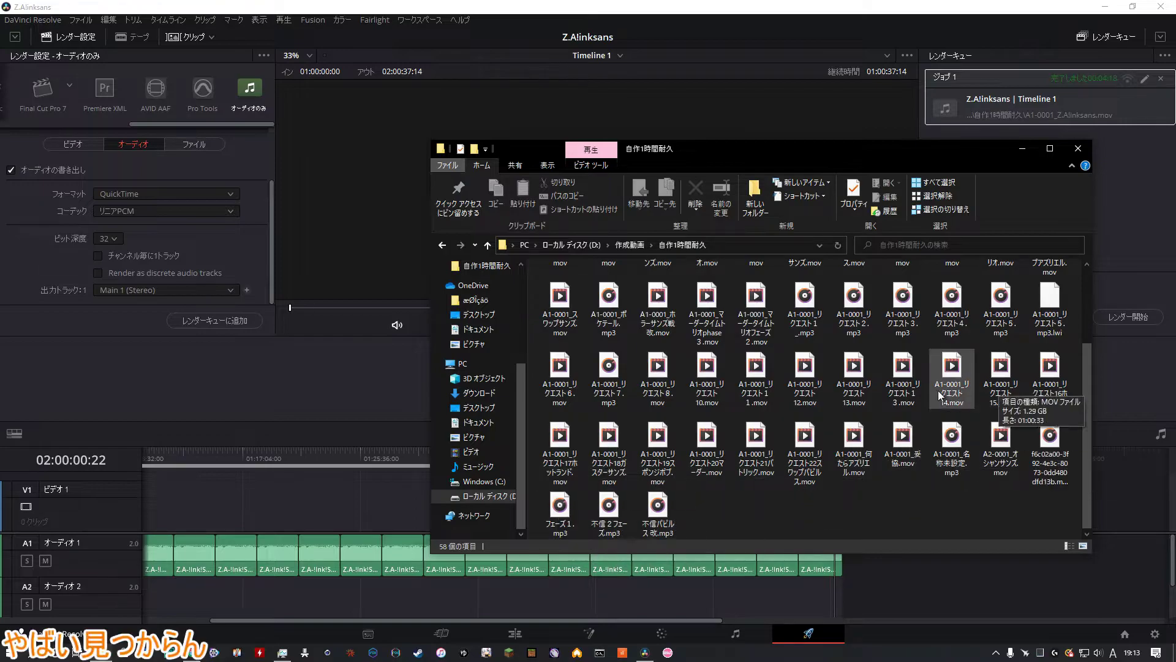
{"action": "scroll", "coordinate": [1041, 307], "scroll_direction": "up", "scroll_amount": 1}
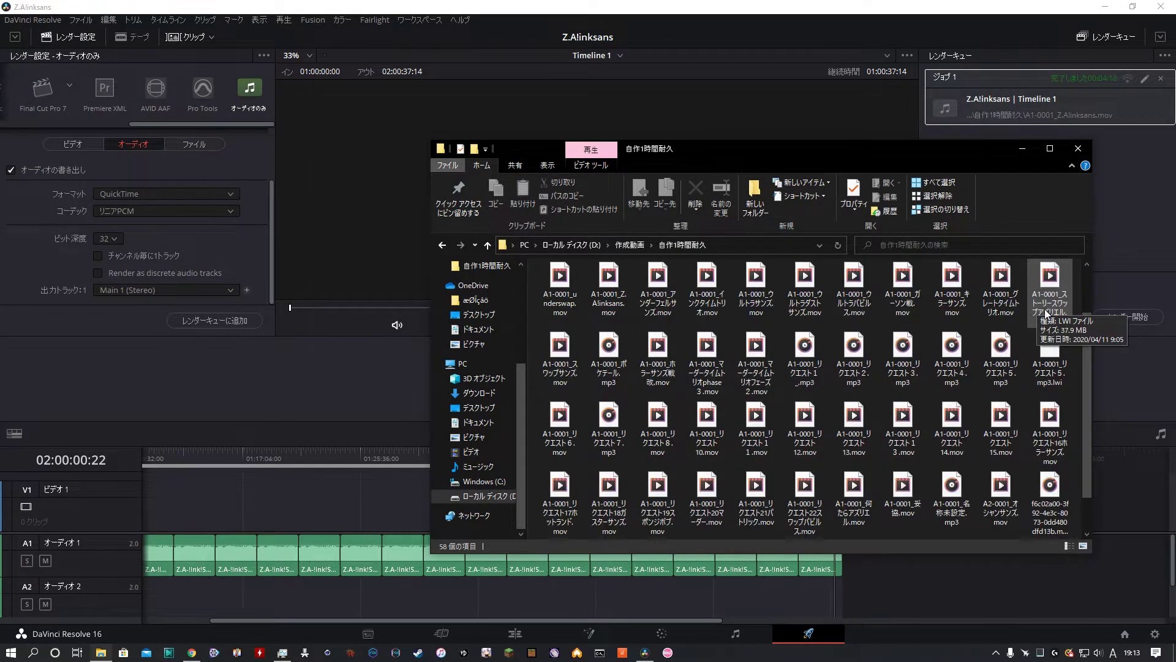
{"action": "scroll", "coordinate": [1057, 345], "scroll_direction": "up", "scroll_amount": 1}
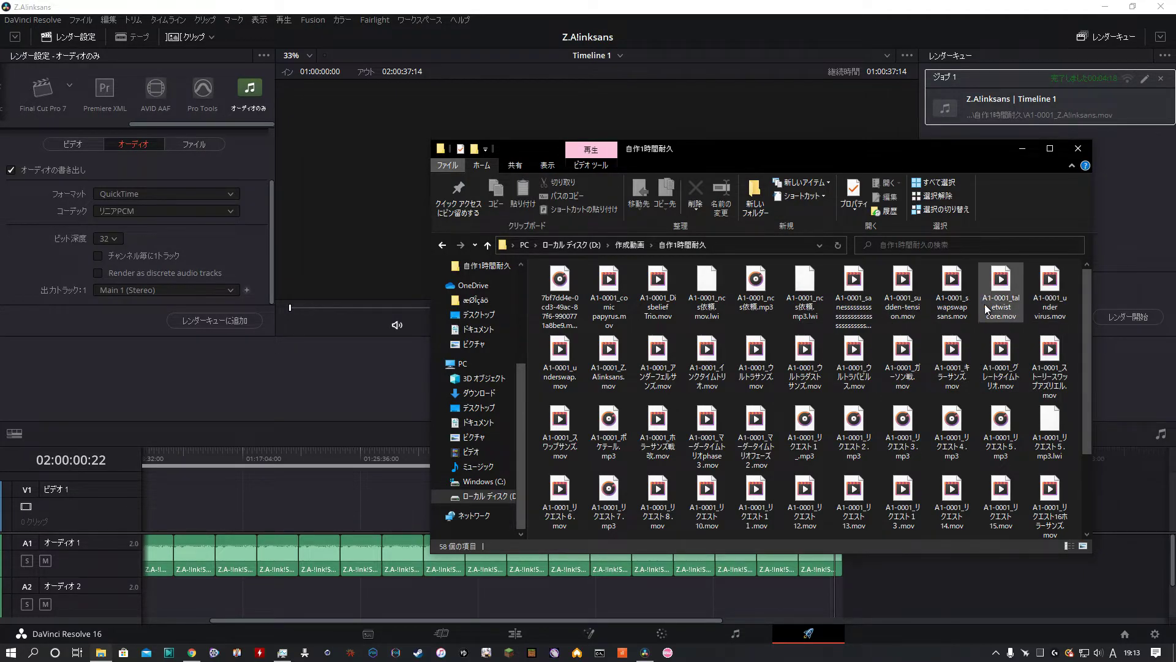
{"action": "double_click", "coordinate": [620, 364]}
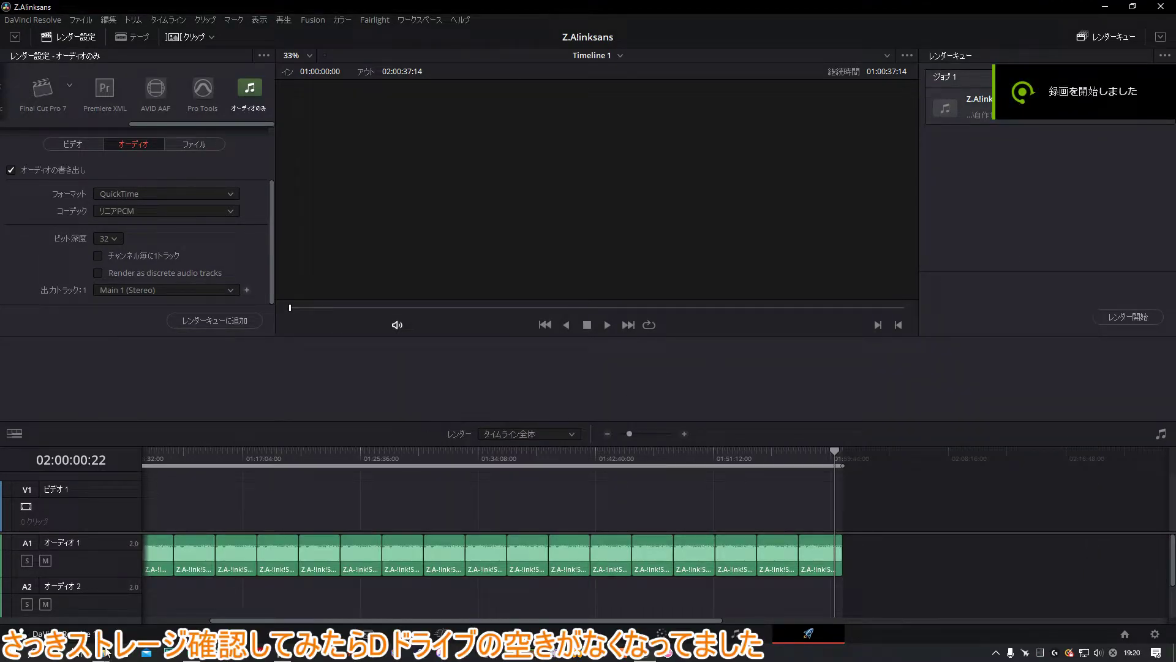
Reopen the re-rendered A1-0001_Z.A!inksans.mov from the 自作1時間耐久 folder and check its playback near the end
{"action": "mouse_move", "coordinate": [103, 654]}
{"action": "left_click", "coordinate": [121, 620]}
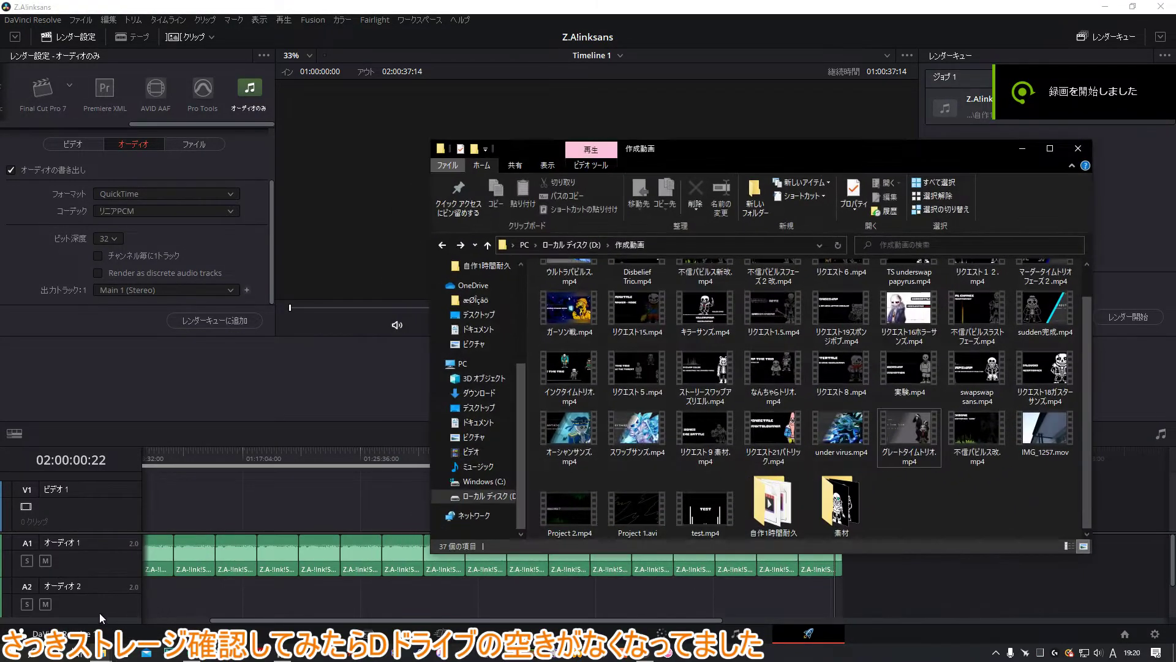
{"action": "double_click", "coordinate": [776, 501]}
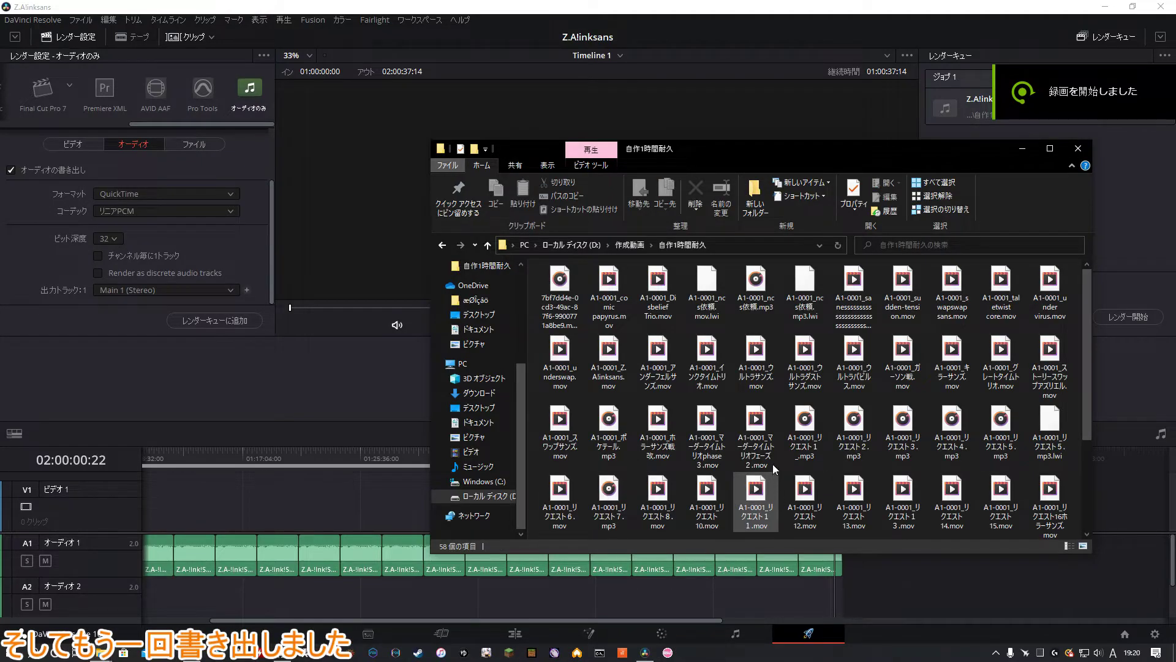
{"action": "double_click", "coordinate": [619, 356]}
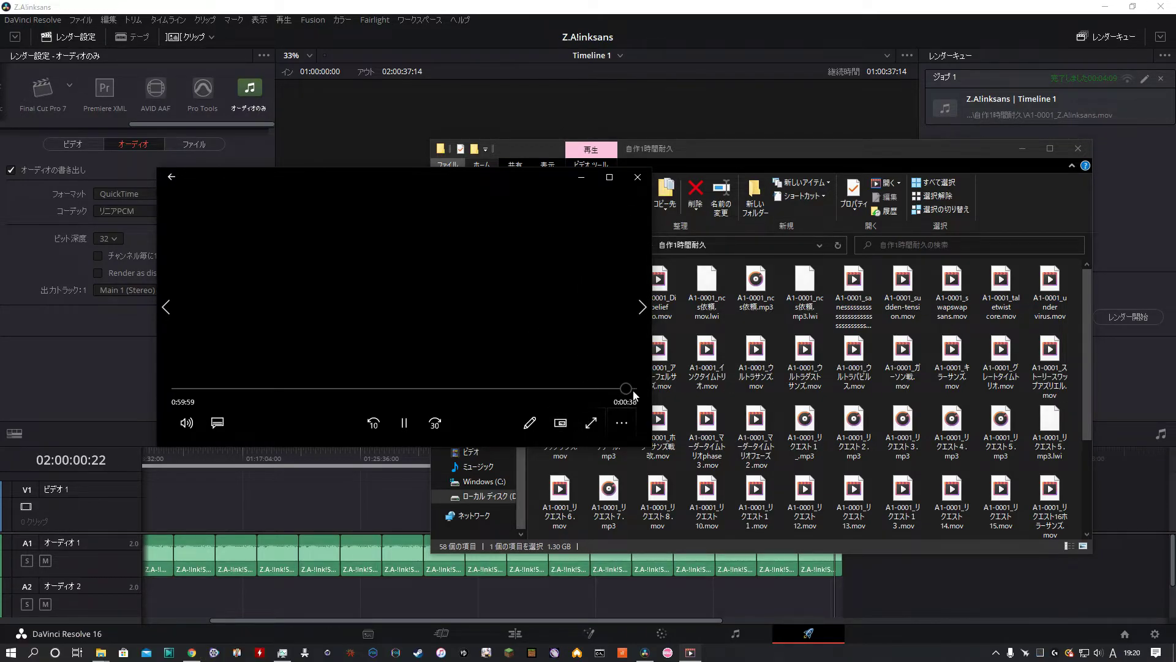
{"action": "left_click", "coordinate": [435, 423]}
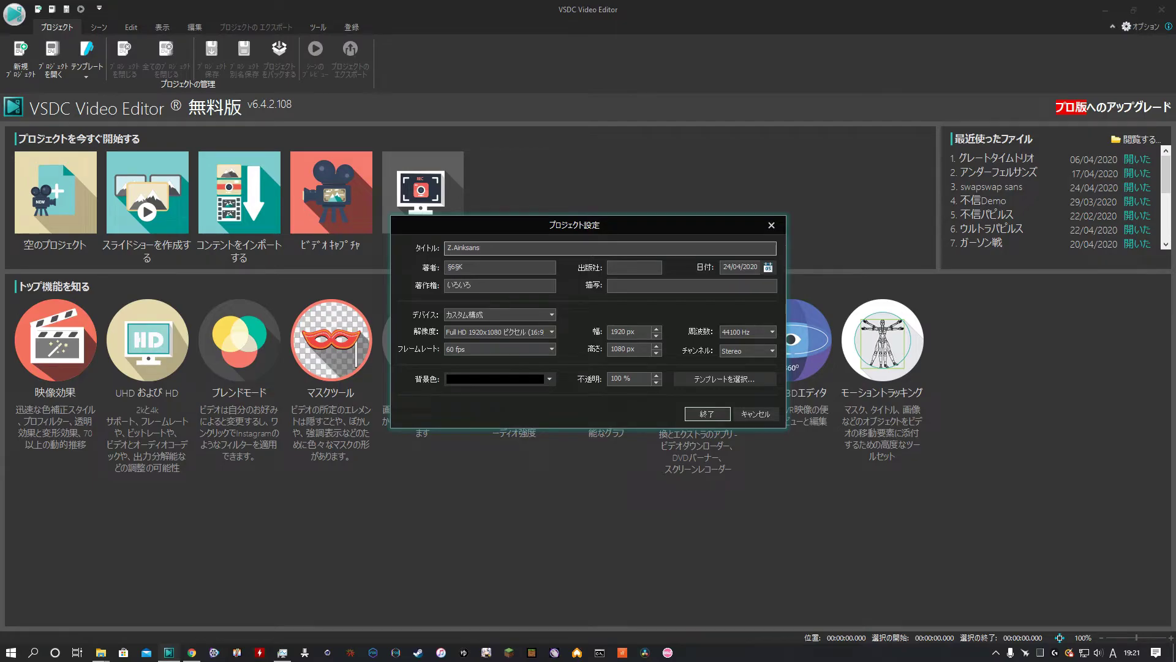
Create the 1920x1080, 60 fps project Z.Ainksans in VSDC Video Editor and add A1-0001_Z.A!inksans.mov to its scene
{"action": "key", "text": "Return"}
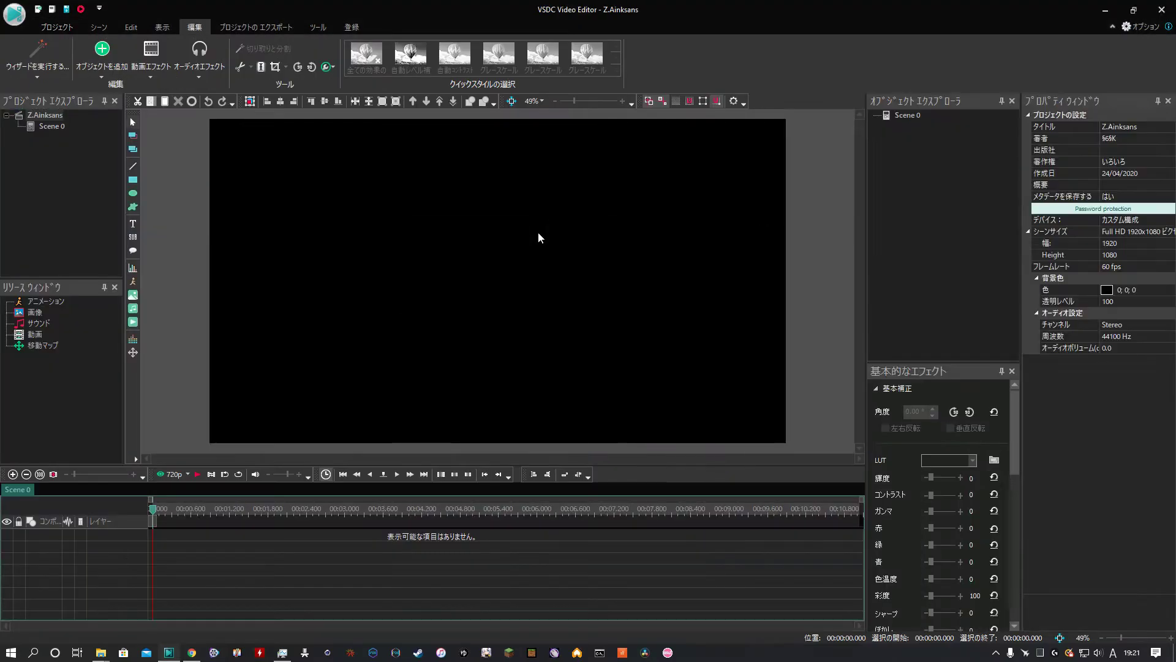
{"action": "mouse_move", "coordinate": [92, 655]}
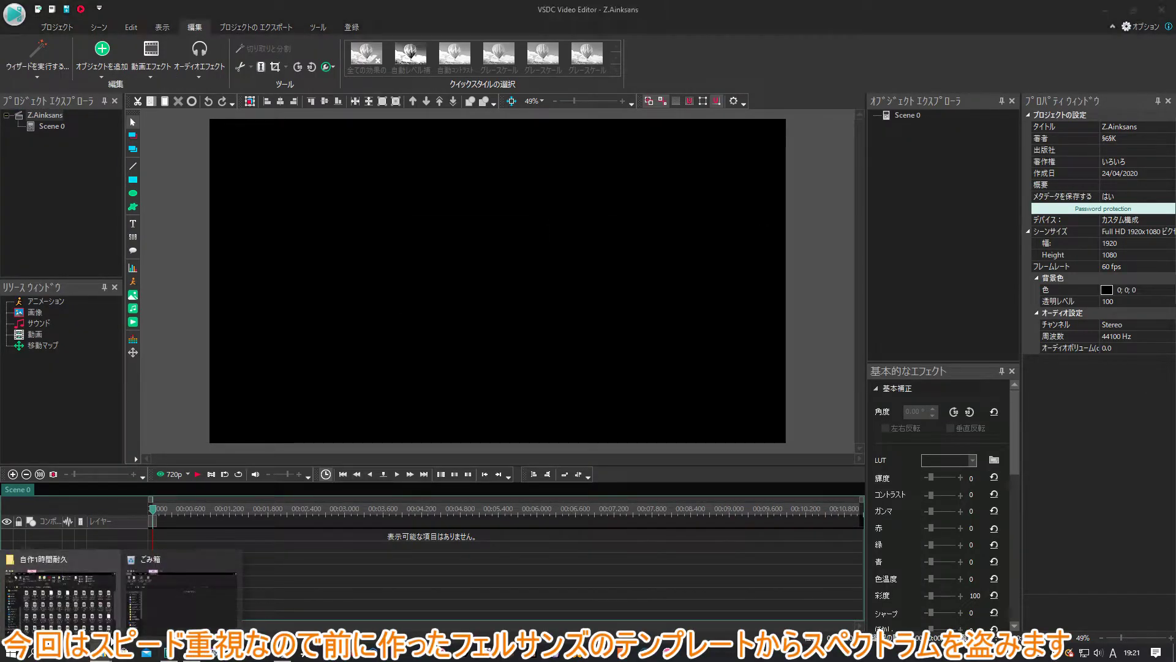
{"action": "left_click", "coordinate": [184, 595]}
{"action": "left_click_drag", "start_coordinate": [608, 361], "coordinate": [404, 352]}
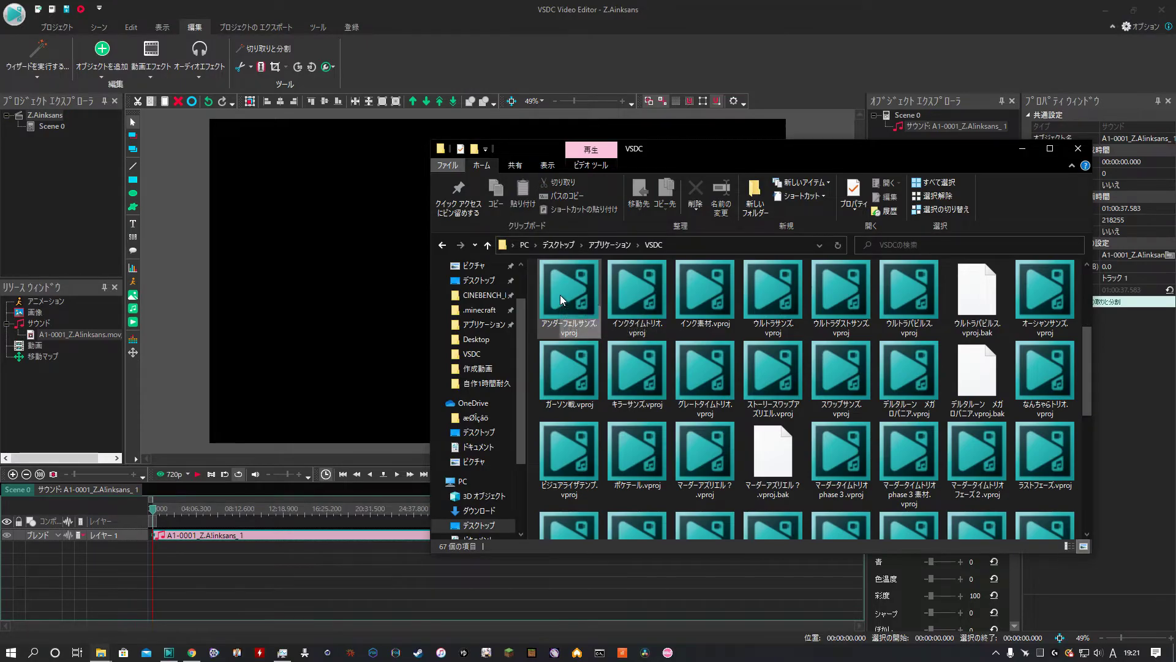
Open アンダーフェルサンズ.vproj and copy its upper audio spectrum, Deltarune Megalovania 1 hour_4, into the Z.Ainksans scene
{"action": "left_click", "coordinate": [560, 296]}
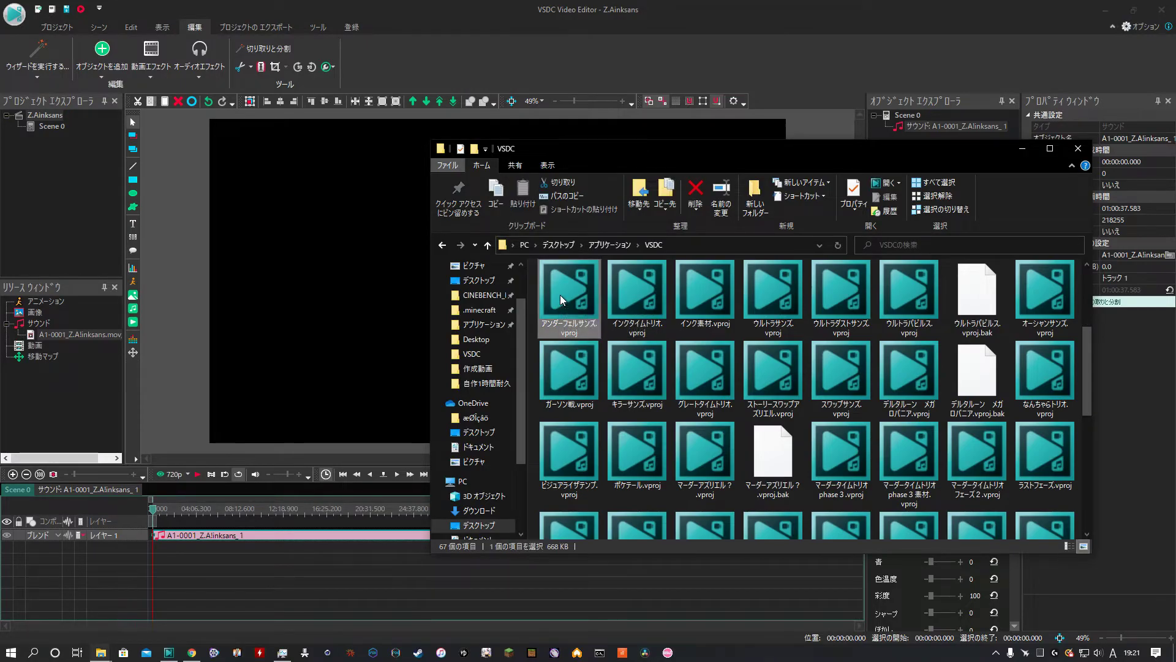
{"action": "double_click", "coordinate": [560, 295]}
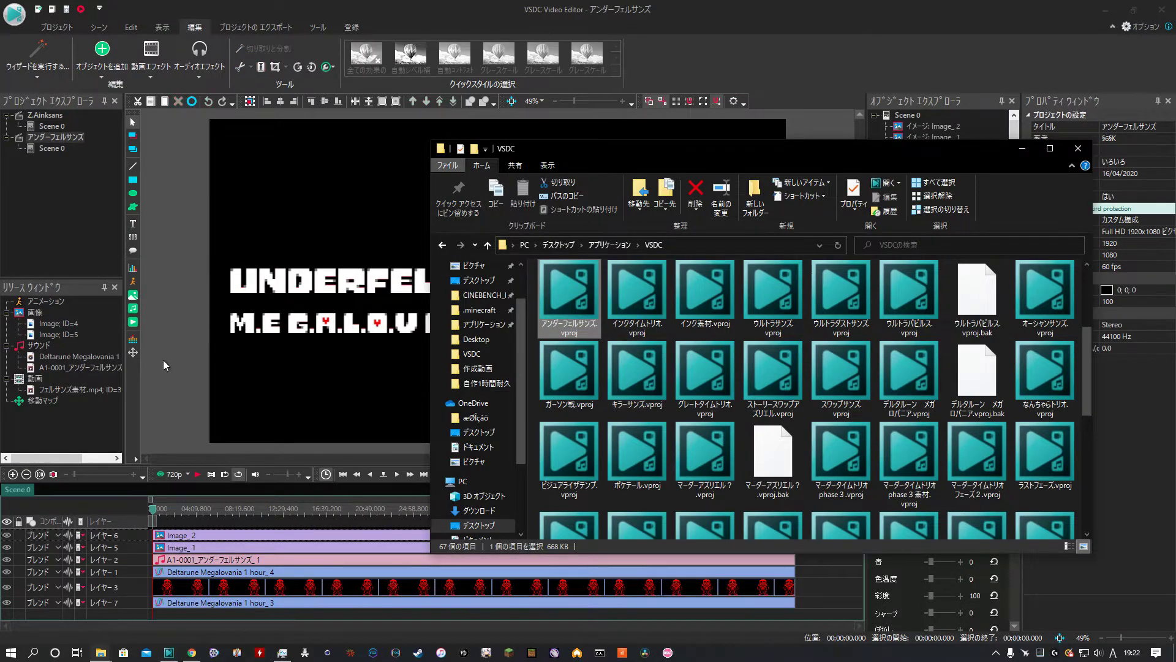
{"action": "left_click", "coordinate": [373, 437]}
{"action": "left_click", "coordinate": [243, 568]}
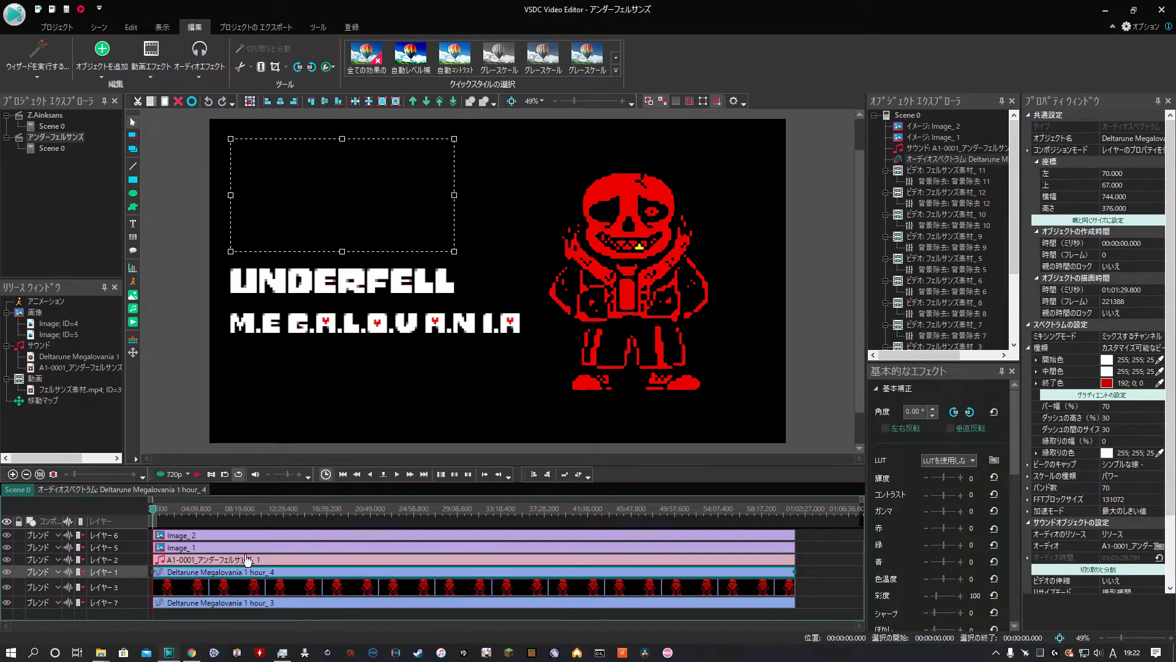
{"action": "double_click", "coordinate": [53, 126]}
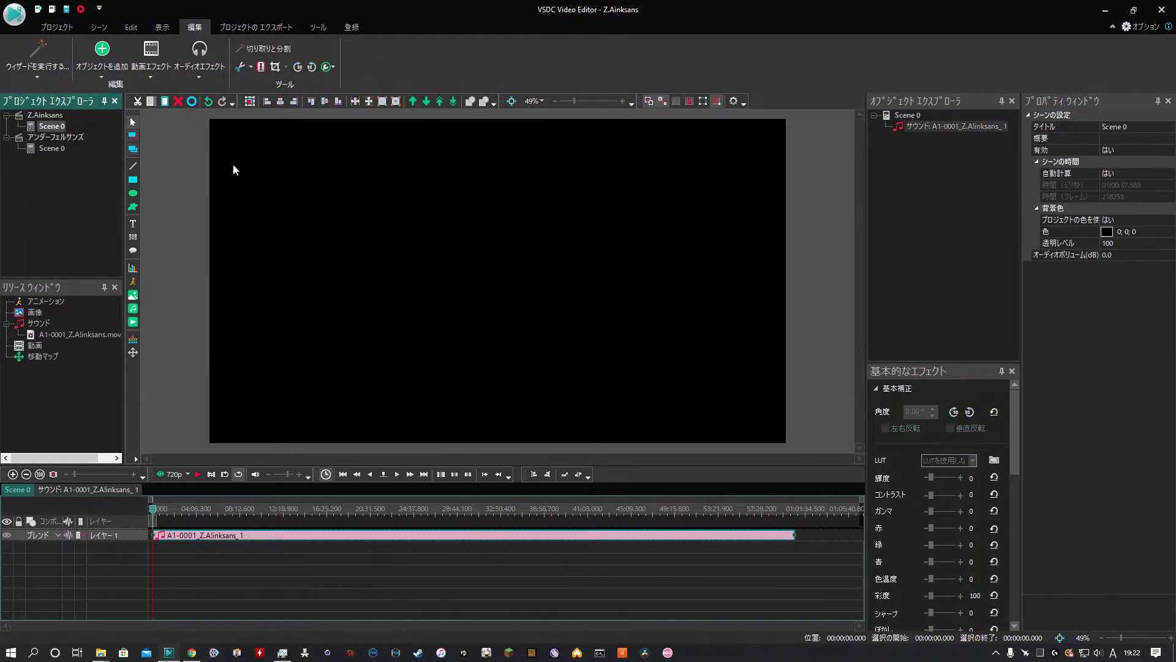
Link the upper spectrum's audio to A1-0001_Z.A!inksans.mov and preview the scene
{"action": "left_click", "coordinate": [1141, 548]}
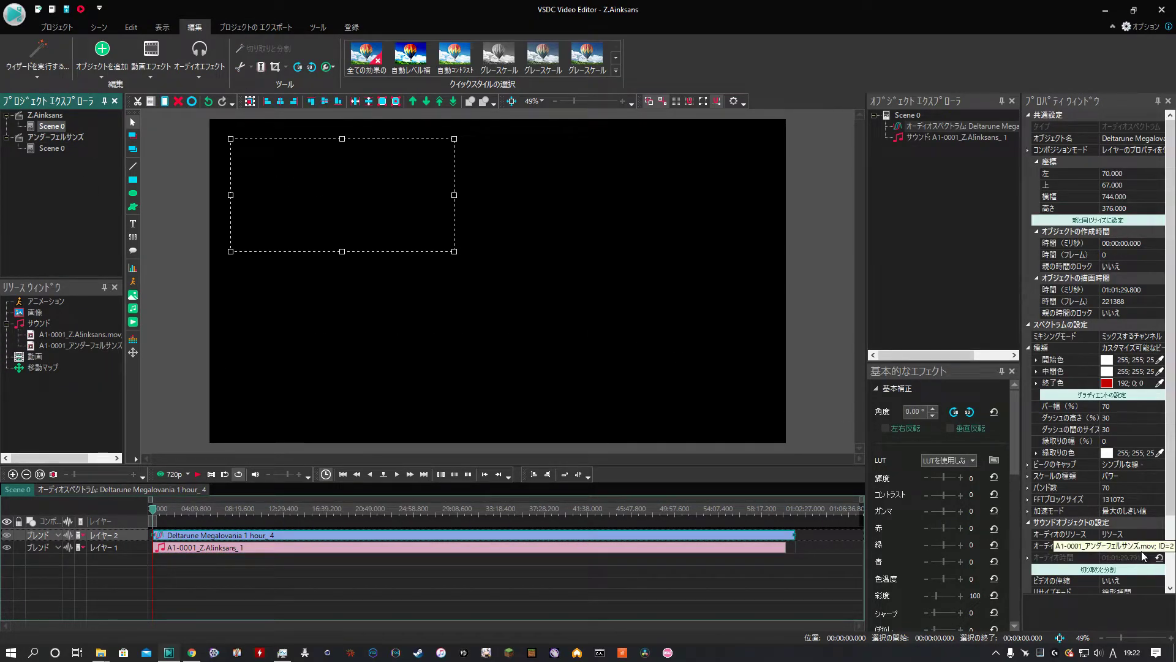
{"action": "left_click", "coordinate": [1149, 546]}
{"action": "left_click", "coordinate": [1123, 558]}
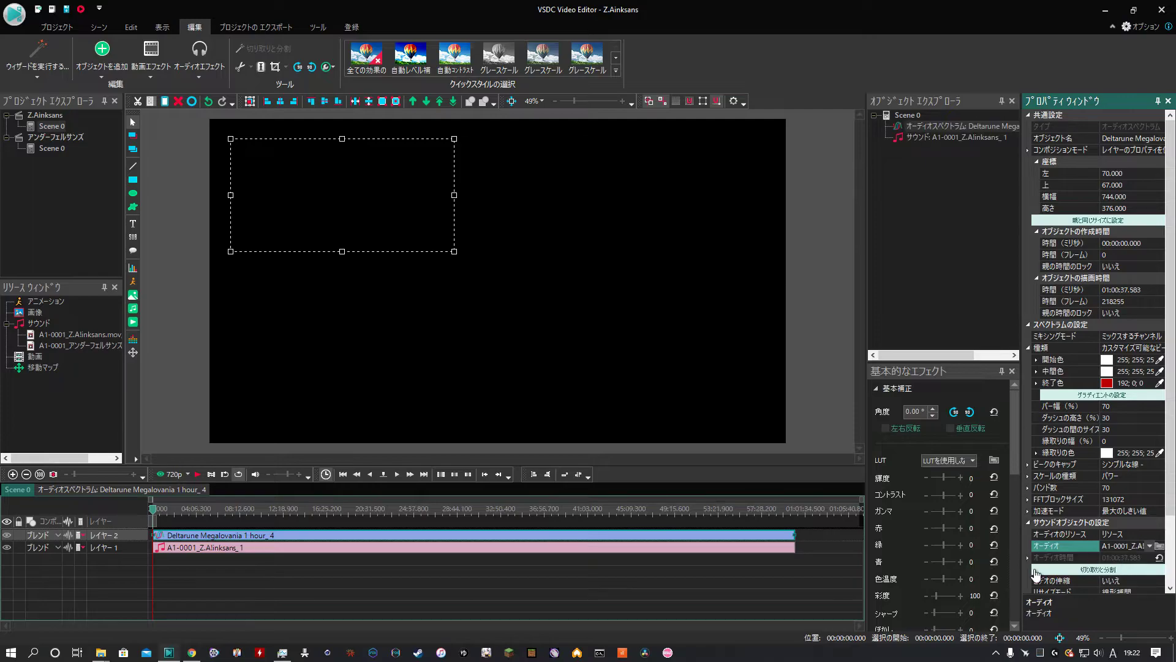
{"action": "left_click", "coordinate": [198, 473]}
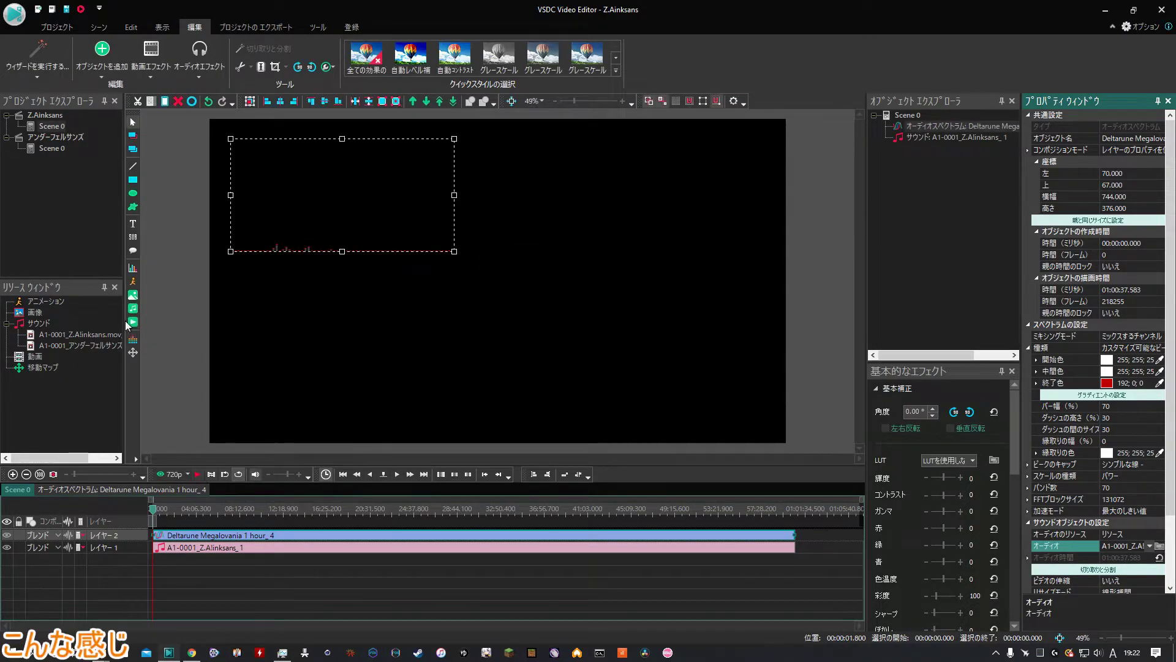
Copy the full-width lower spectrum from アンダーフェルサンズ into the Z.Ainksans scene and link its audio to A1-0001_Z.A!inksans.mov
{"action": "left_click", "coordinate": [60, 153]}
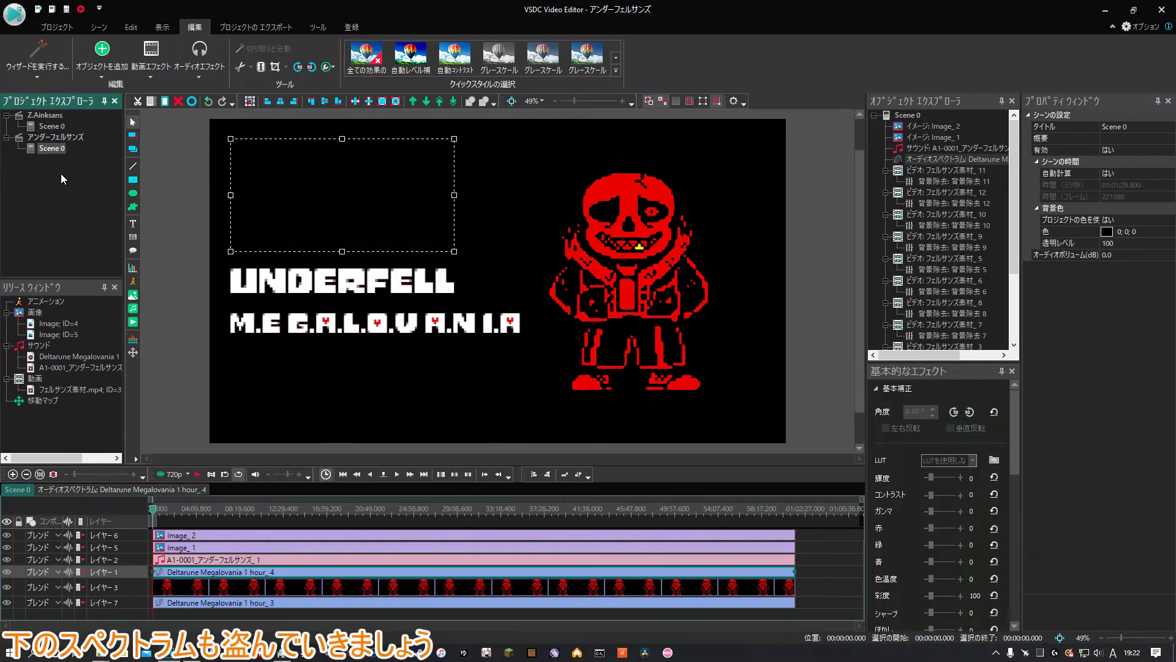
{"action": "left_click", "coordinate": [370, 603]}
{"action": "left_click", "coordinate": [60, 129]}
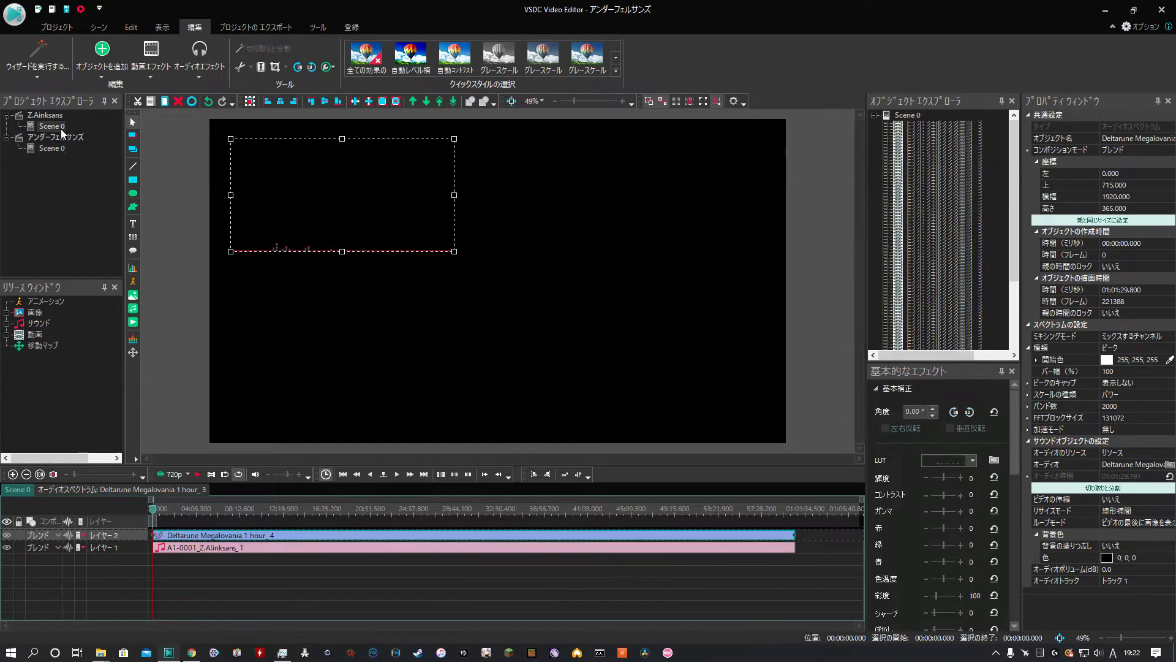
{"action": "key", "text": "ctrl+v"}
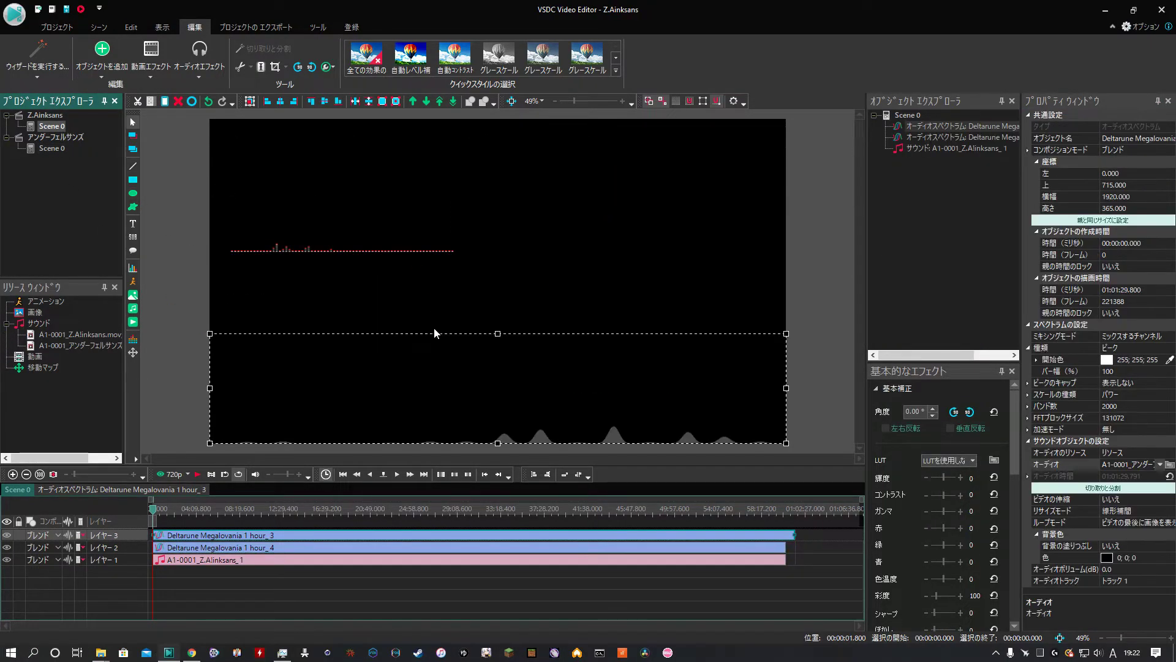
{"action": "left_click", "coordinate": [1161, 465]}
{"action": "left_click", "coordinate": [1138, 476]}
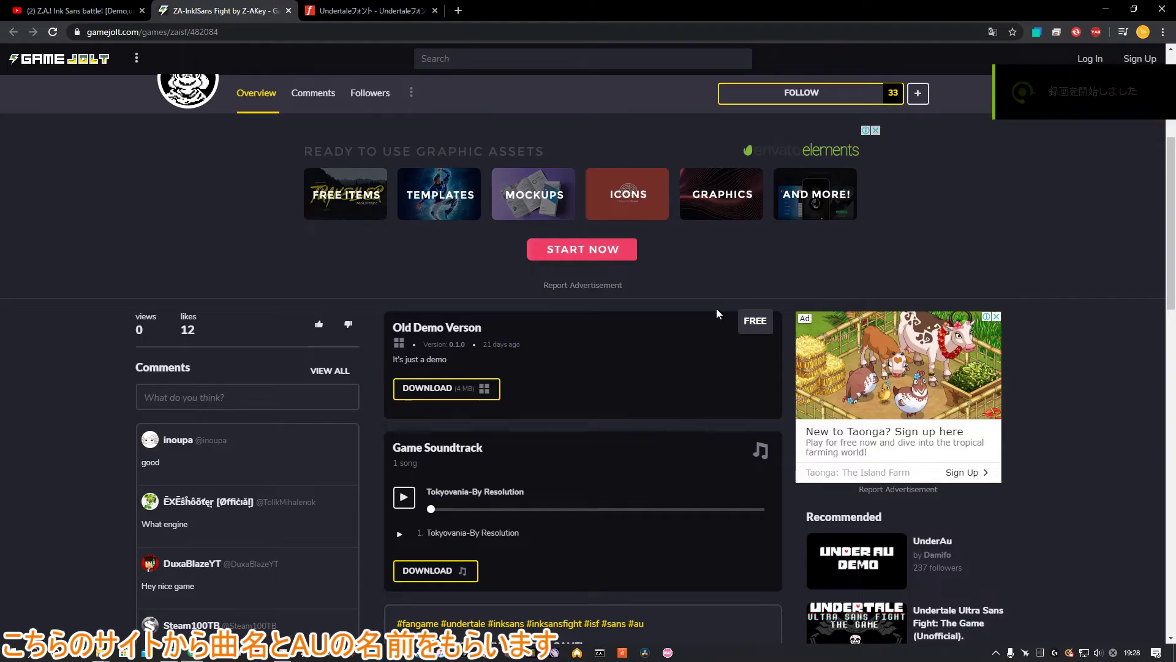
Generate a "Tokyovania-By Resolution" logo on fontmeme.com with the MonsterFriendBack font, size 36 and Undertale style, and copy the image
{"action": "scroll", "coordinate": [479, 396], "scroll_direction": "down", "scroll_amount": 2}
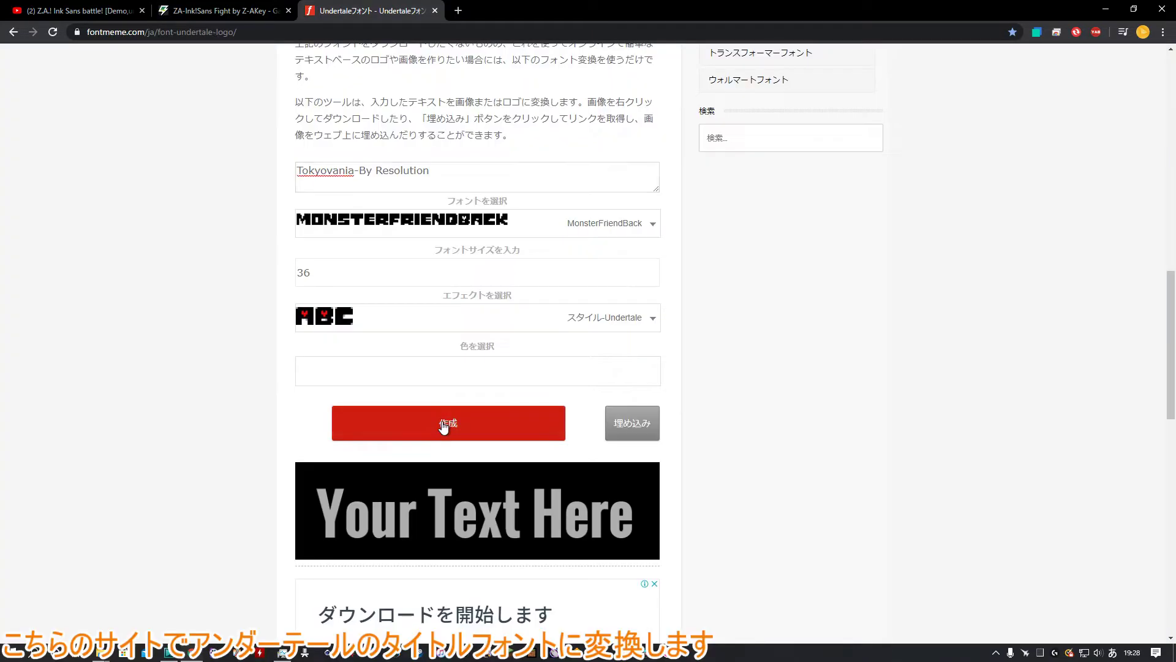
{"action": "left_click", "coordinate": [453, 415]}
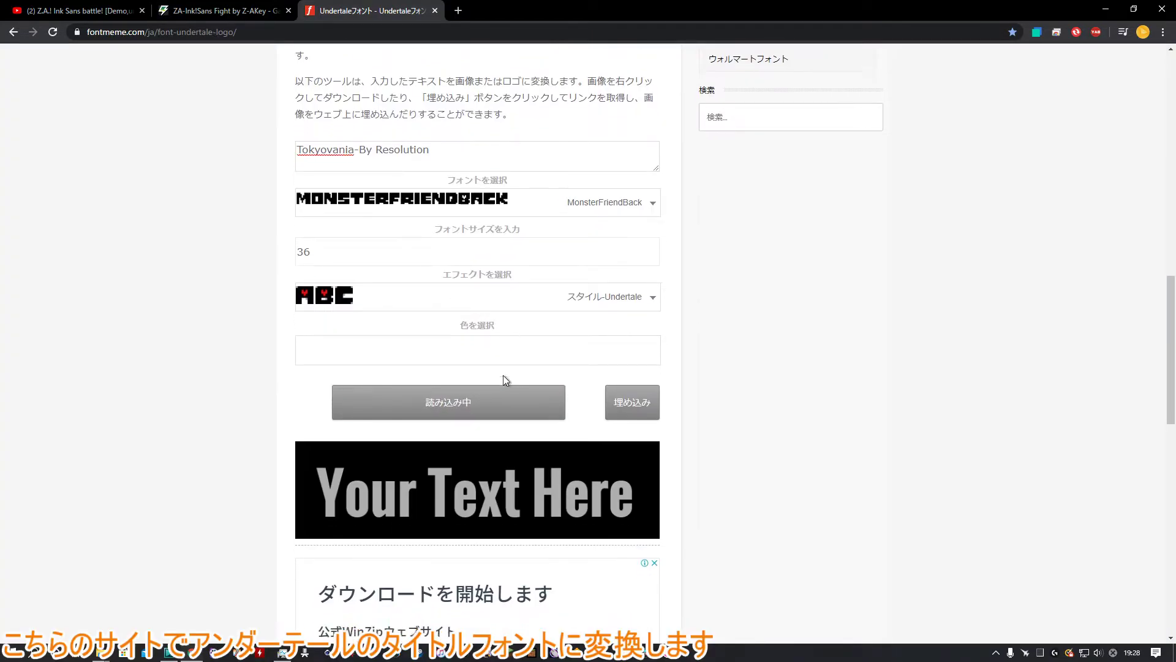
{"action": "scroll", "coordinate": [506, 378], "scroll_direction": "down", "scroll_amount": 2}
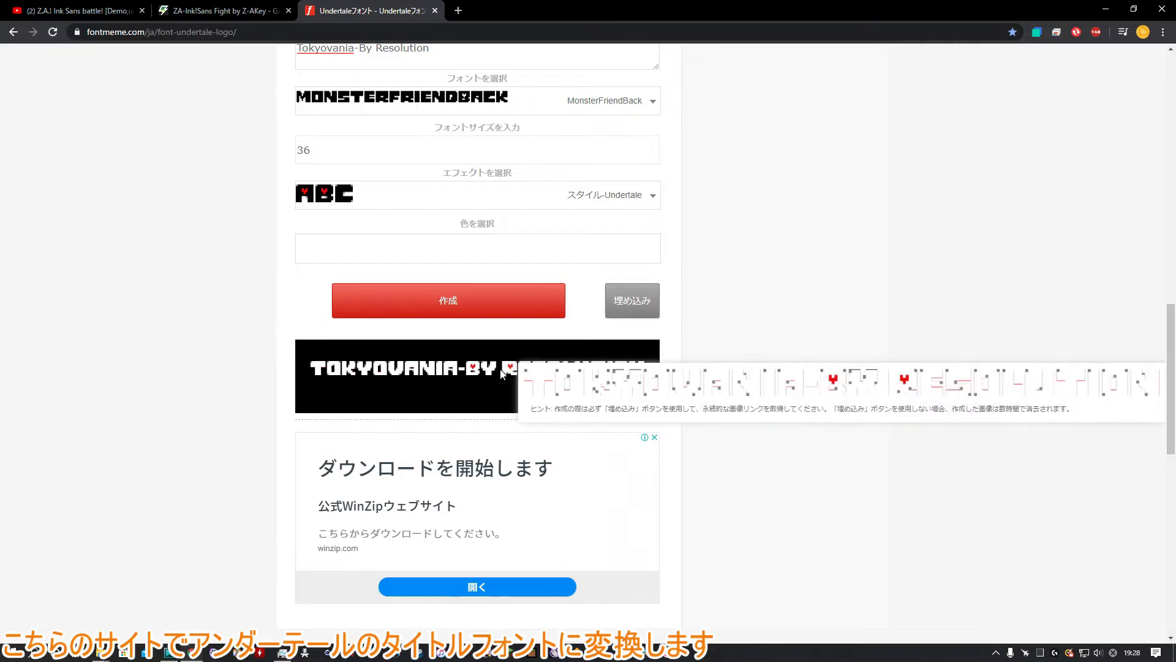
{"action": "right_click", "coordinate": [514, 367]}
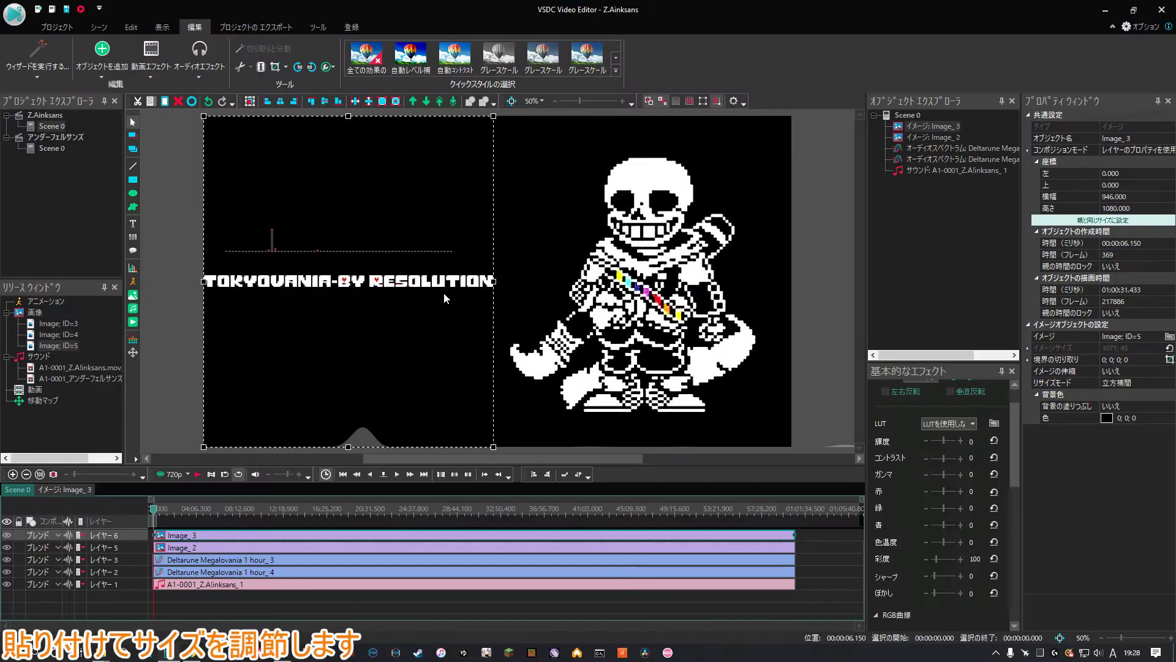
Place the Tokyovania-By Resolution title below the upper spectrum, and shrink the ZA-Ink!Sans Fight title above it to the spectrum's width
{"action": "left_click_drag", "start_coordinate": [445, 295], "coordinate": [468, 280]}
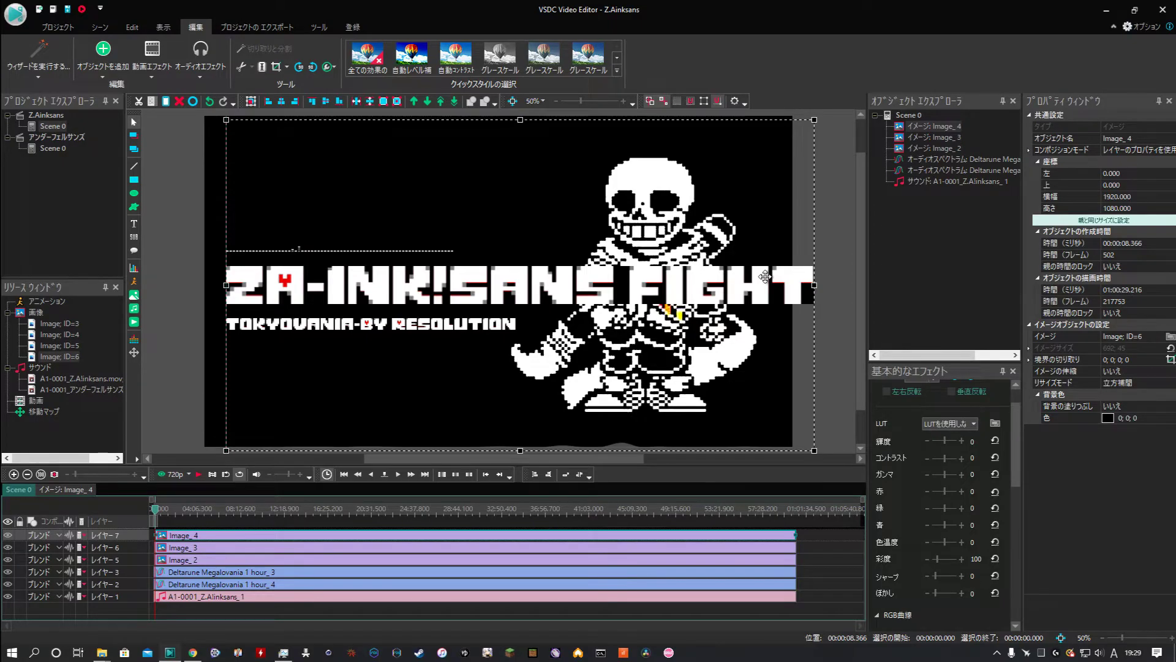
{"action": "left_click_drag", "start_coordinate": [765, 277], "coordinate": [719, 278]}
{"action": "left_click_drag", "start_coordinate": [511, 290], "coordinate": [455, 290]}
{"action": "left_click", "coordinate": [778, 303]}
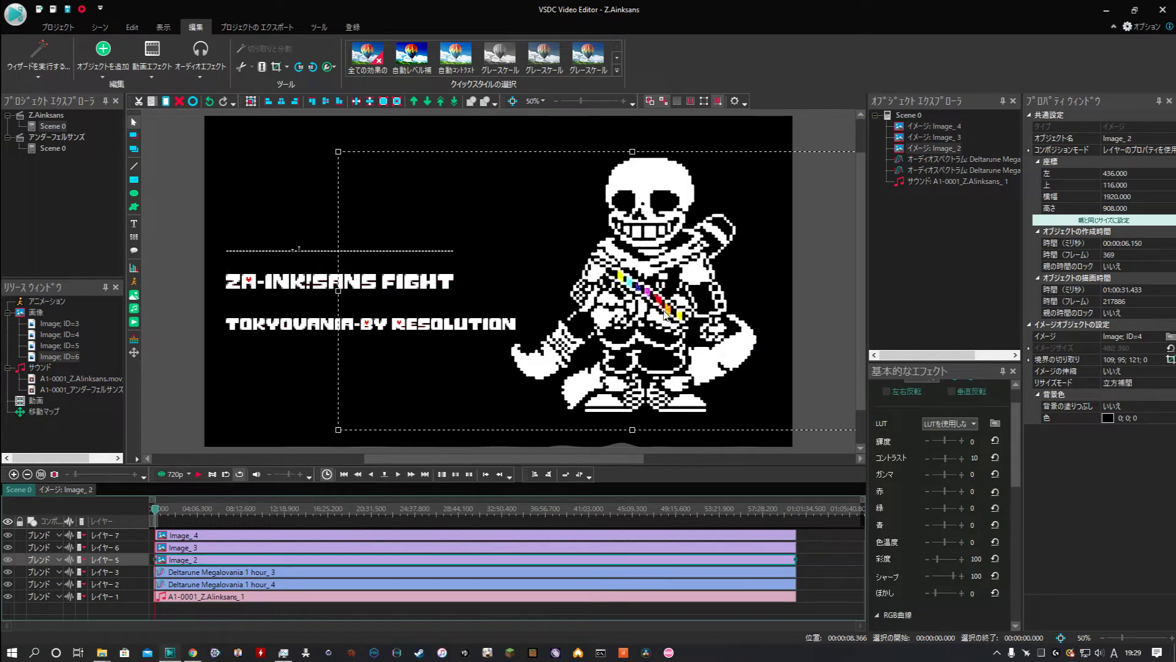
Preview the scene to check both spectrums, stop playback, and change the full-width lower spectrum's layer order
{"action": "left_click", "coordinate": [212, 303]}
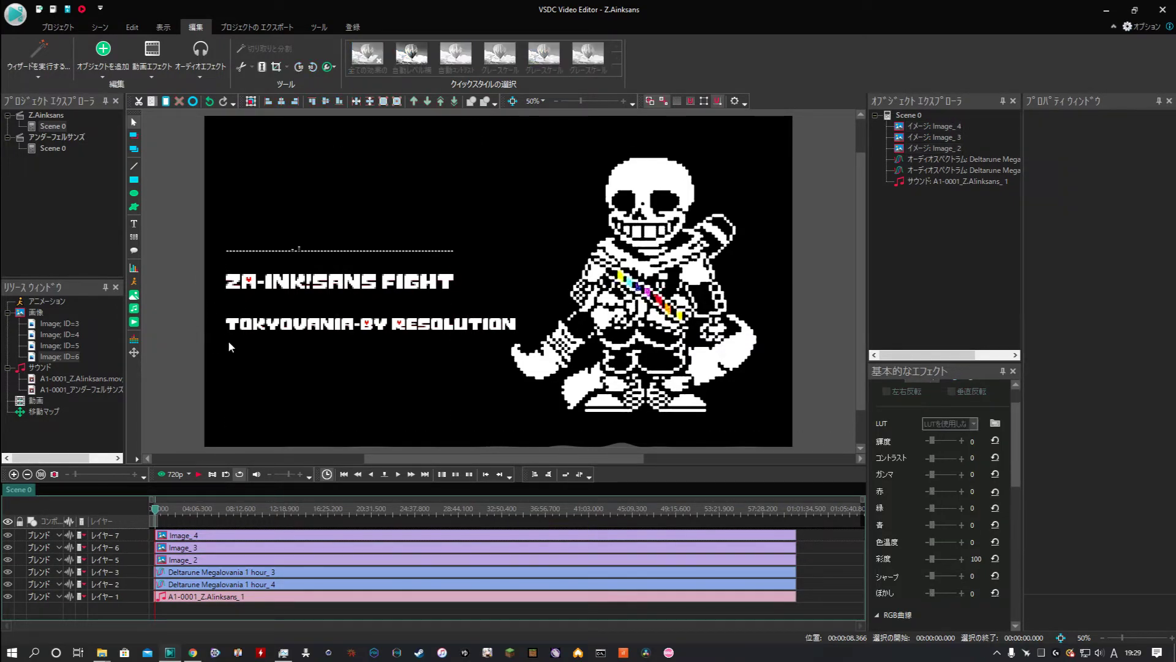
{"action": "left_click", "coordinate": [199, 475]}
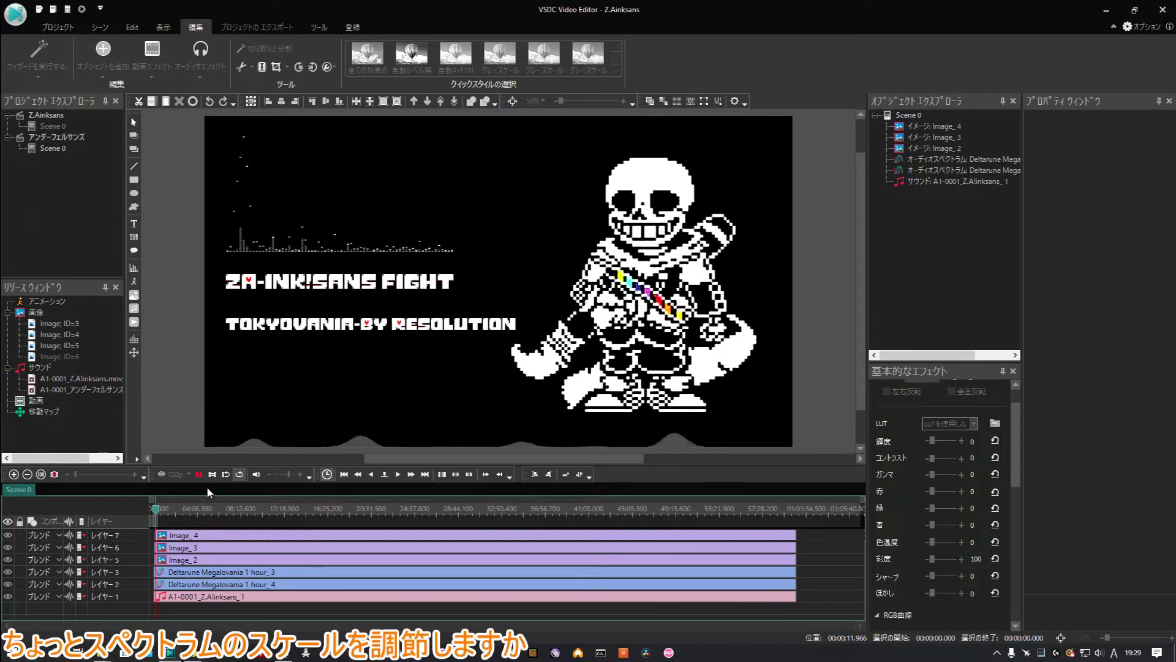
{"action": "left_click", "coordinate": [198, 475]}
{"action": "left_click", "coordinate": [228, 572]}
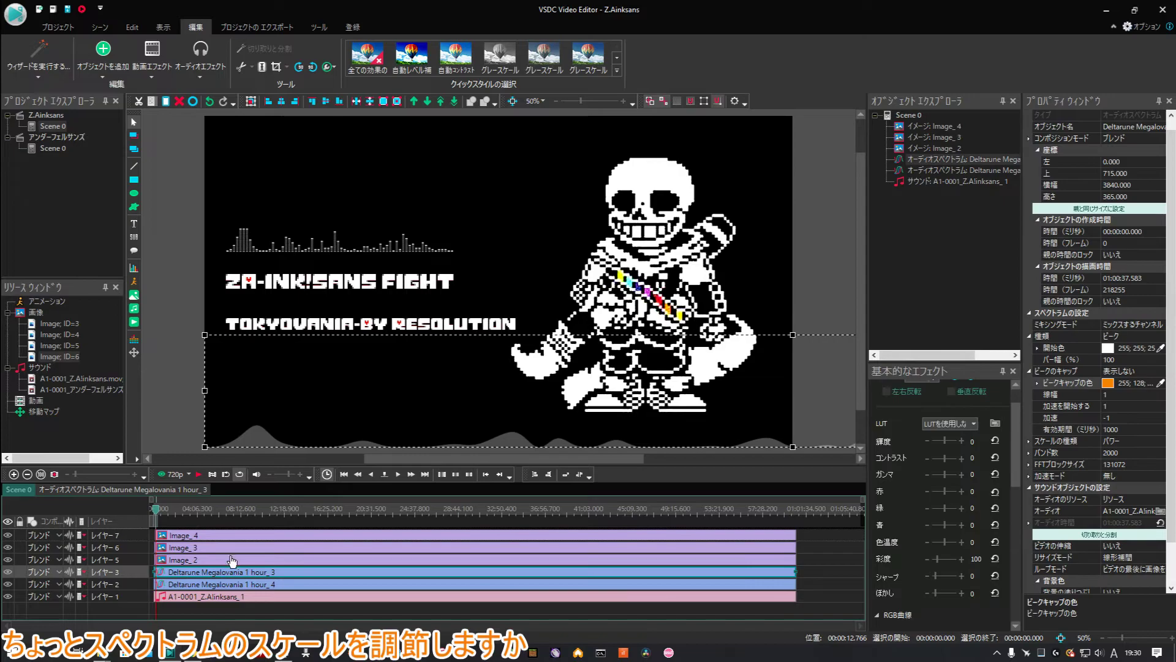
{"action": "left_click", "coordinate": [441, 102]}
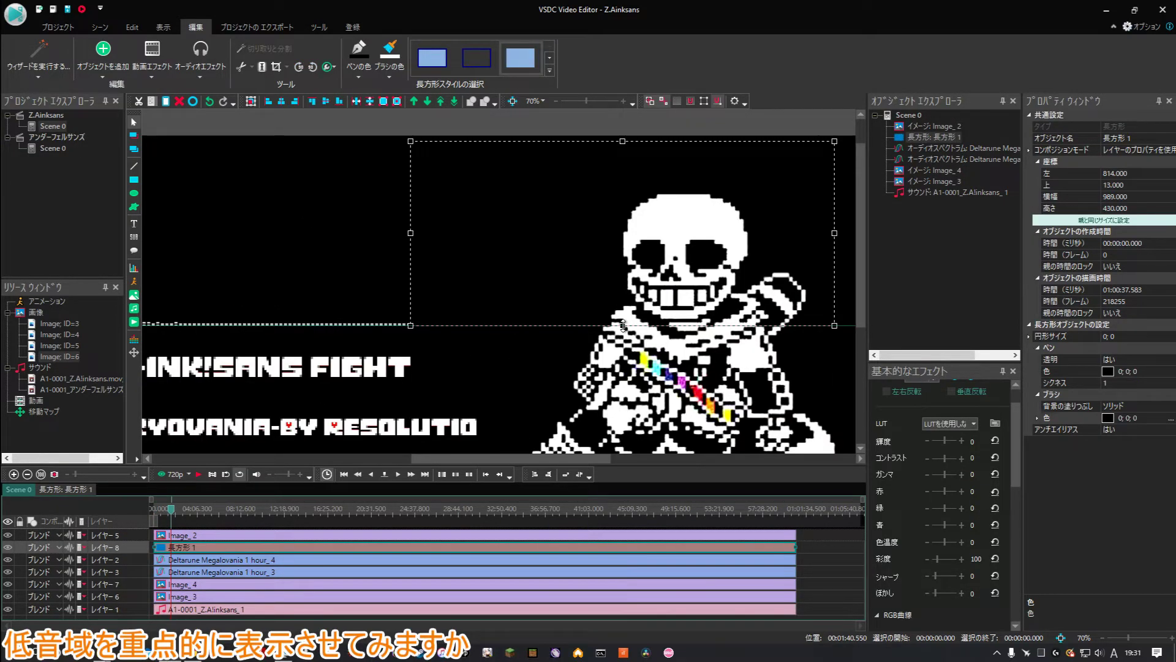
Extend the black rectangle downward to about 448 px high and stretch the upper spectrum rightward to about 1497 px wide
{"action": "left_click_drag", "start_coordinate": [622, 325], "coordinate": [624, 334]}
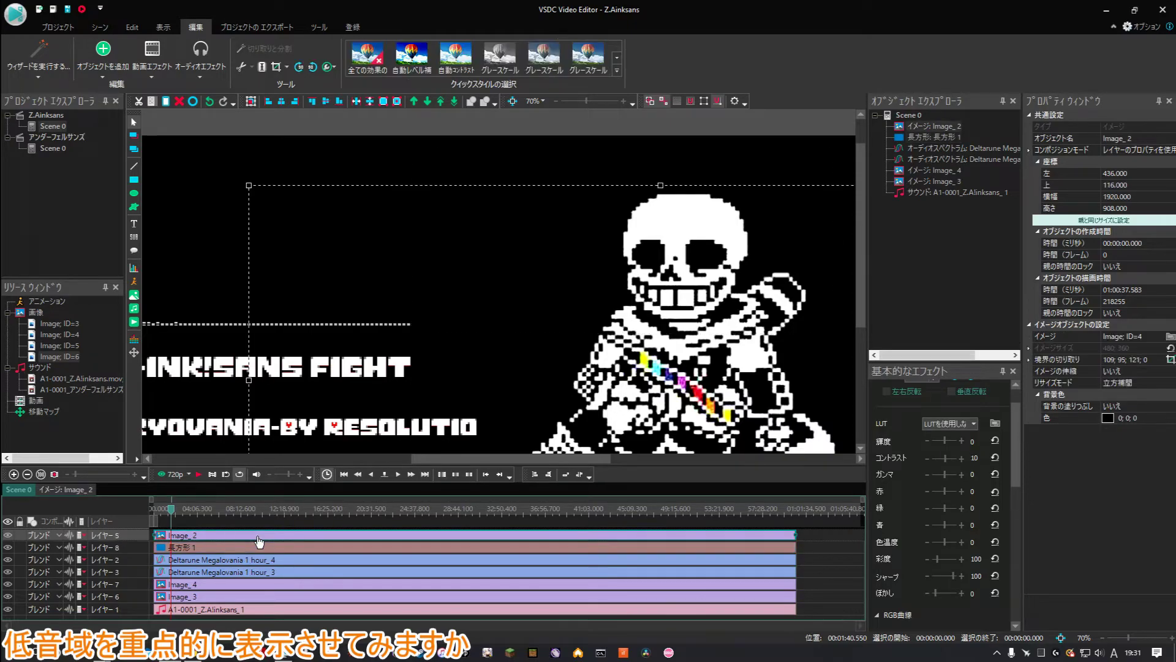
{"action": "left_click", "coordinate": [233, 560]}
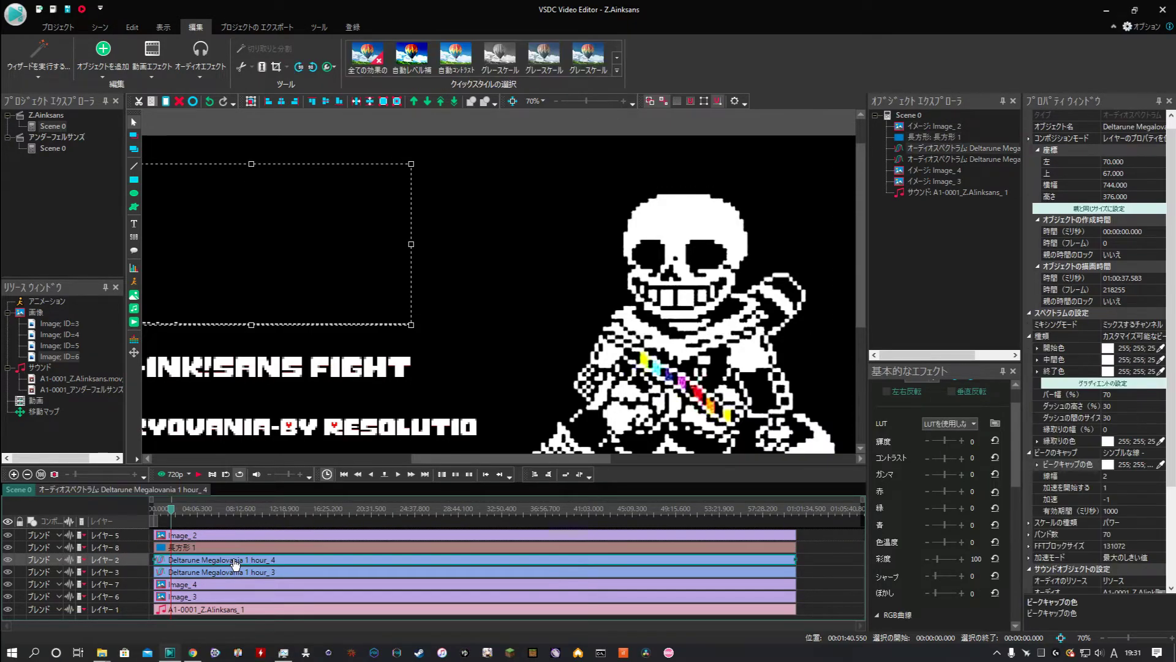
{"action": "left_click", "coordinate": [414, 245]}
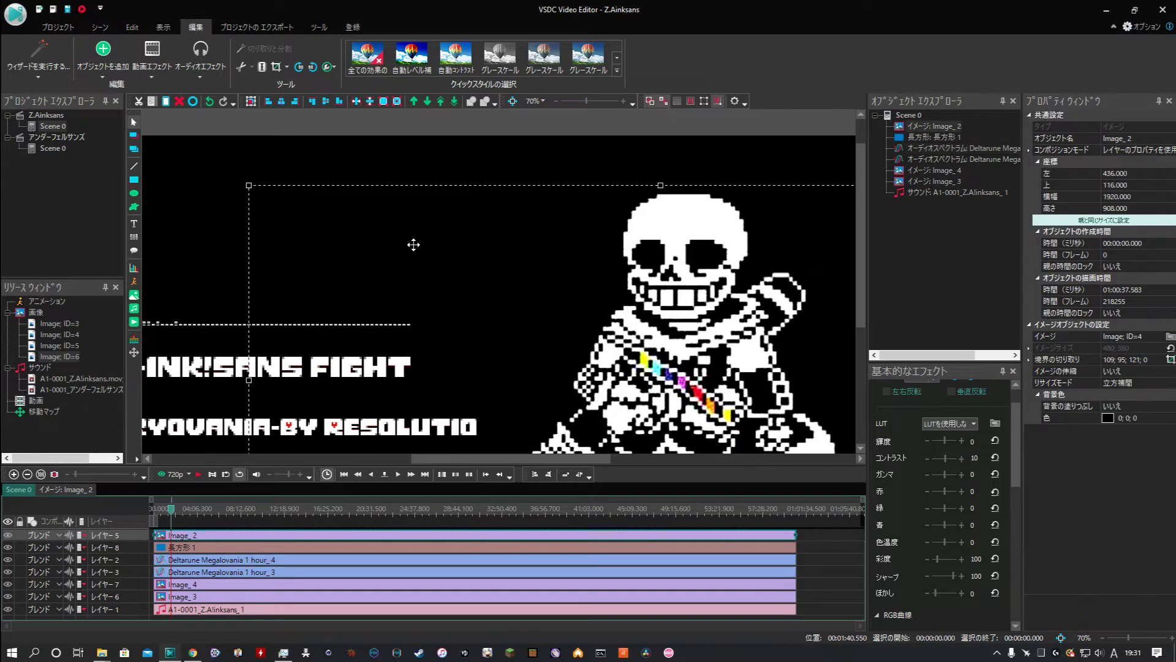
{"action": "left_click", "coordinate": [379, 561]}
{"action": "left_click_drag", "start_coordinate": [410, 244], "coordinate": [713, 251]}
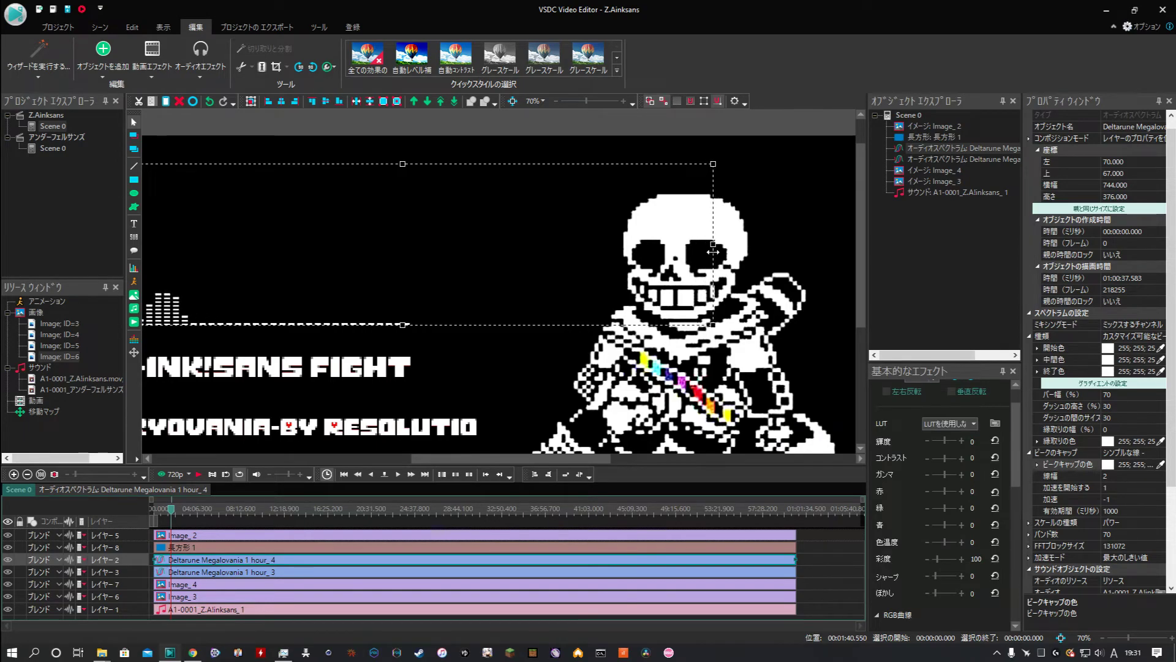
Set the upper spectrum's band count to 140 and preview the scene
{"action": "left_click", "coordinate": [1111, 533]}
{"action": "type", "text": "14"}
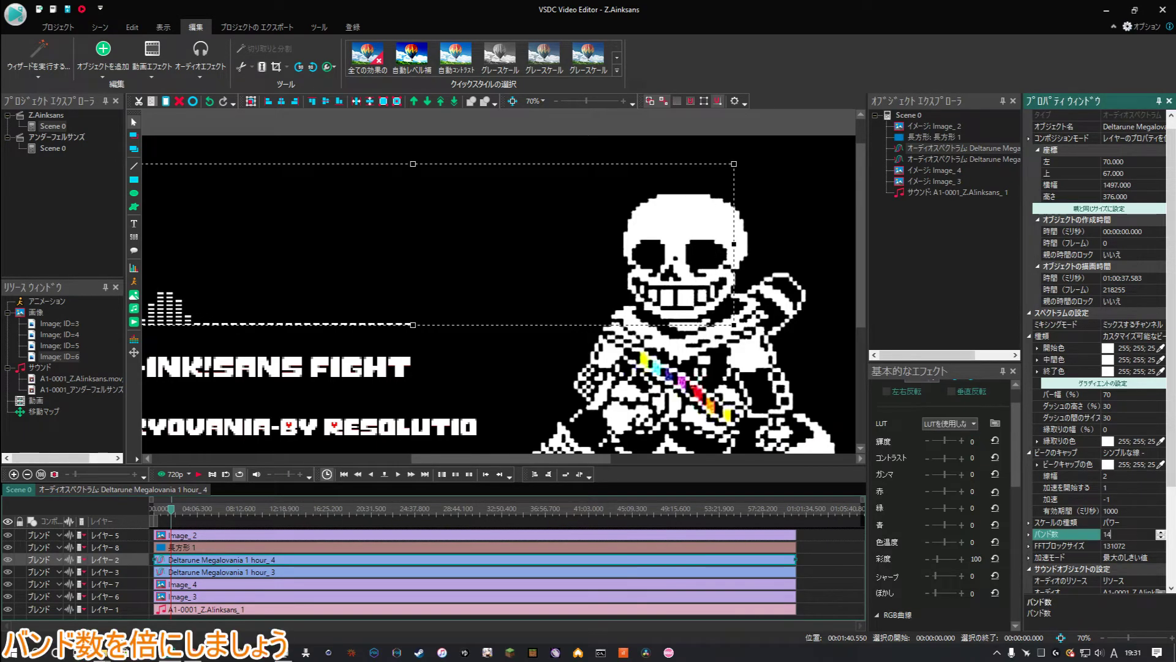
{"action": "type", "text": "0"}
{"action": "key", "text": "Return"}
{"action": "left_click", "coordinate": [524, 347]}
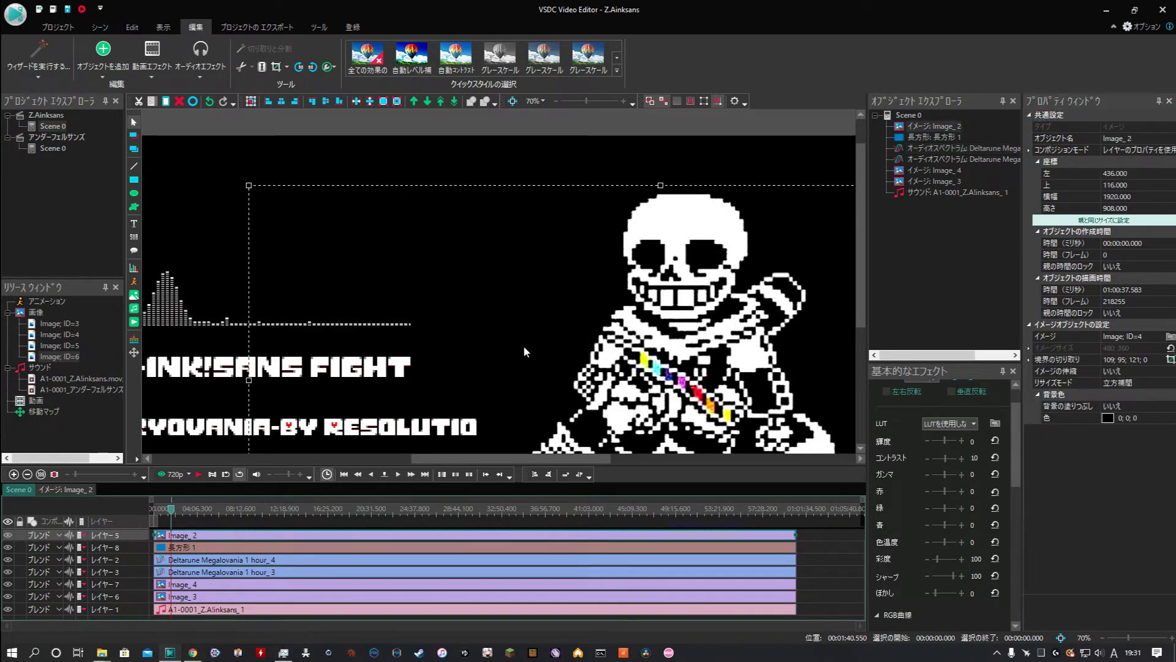
{"action": "left_click", "coordinate": [227, 547]}
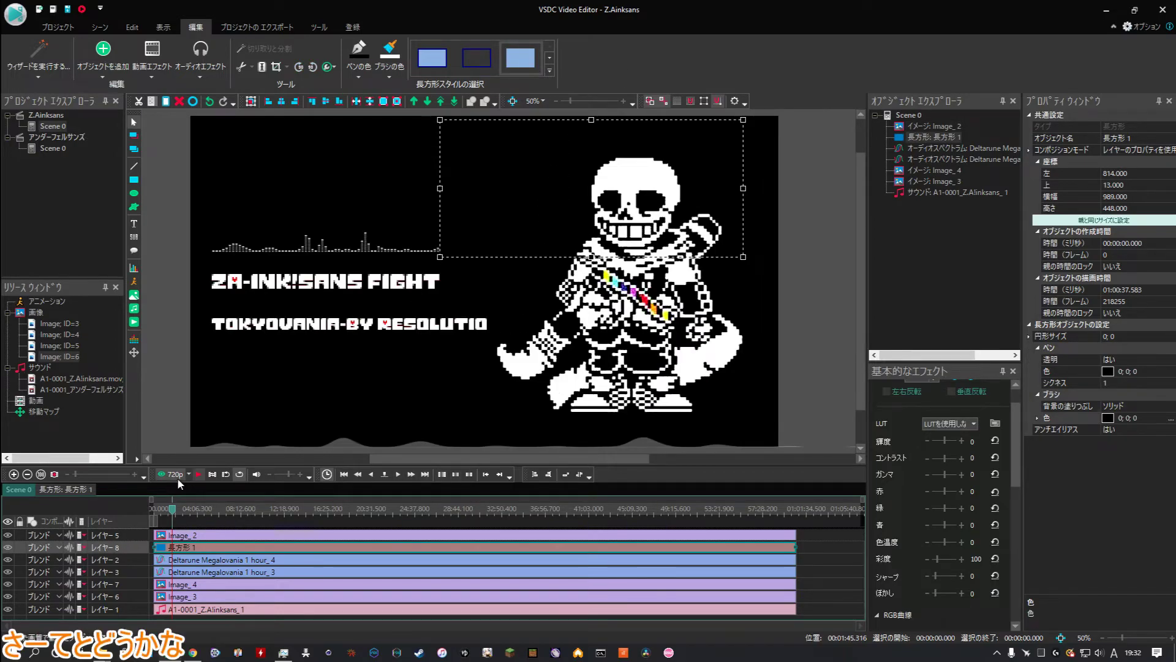
{"action": "left_click", "coordinate": [178, 478]}
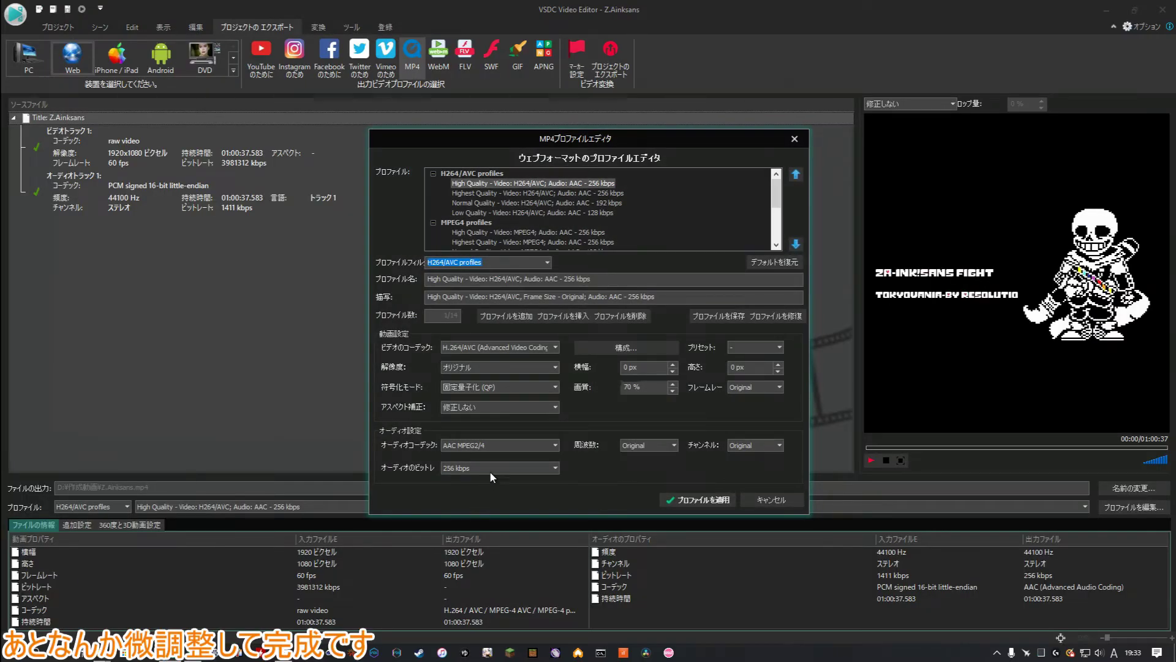
Configure the MP4 export profile with Mpeg Layer 3 audio at 320 kbps and video quality of about 79%, and apply it
{"action": "left_click", "coordinate": [511, 447]}
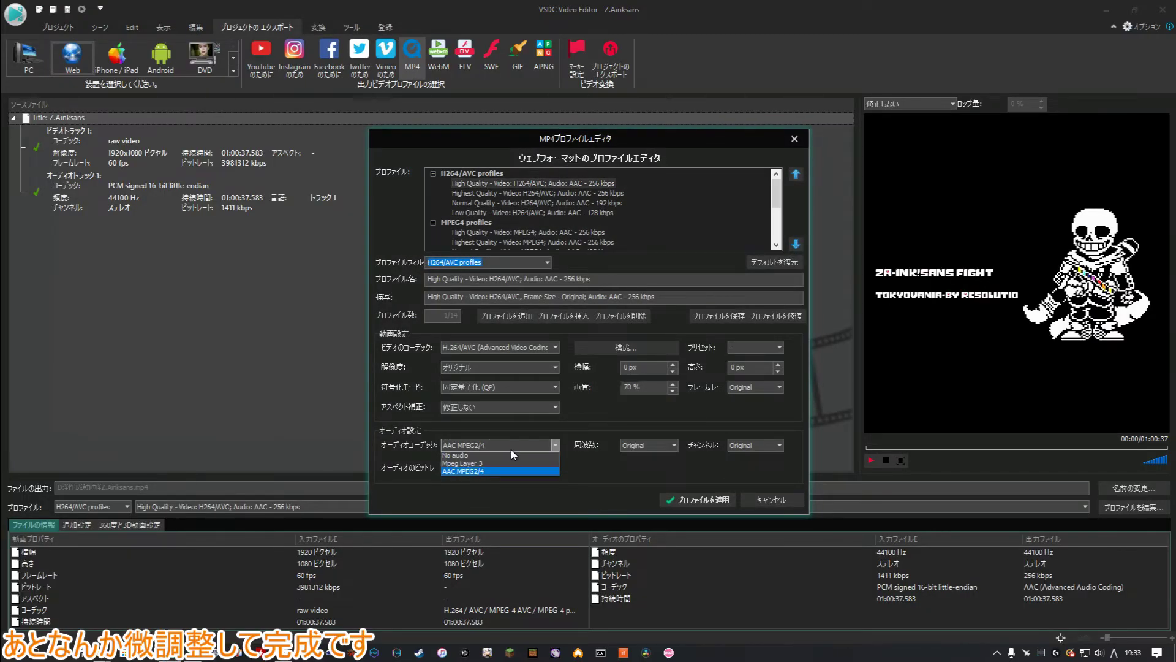
{"action": "left_click", "coordinate": [514, 464]}
{"action": "left_click", "coordinate": [514, 468]}
{"action": "left_click", "coordinate": [491, 566]}
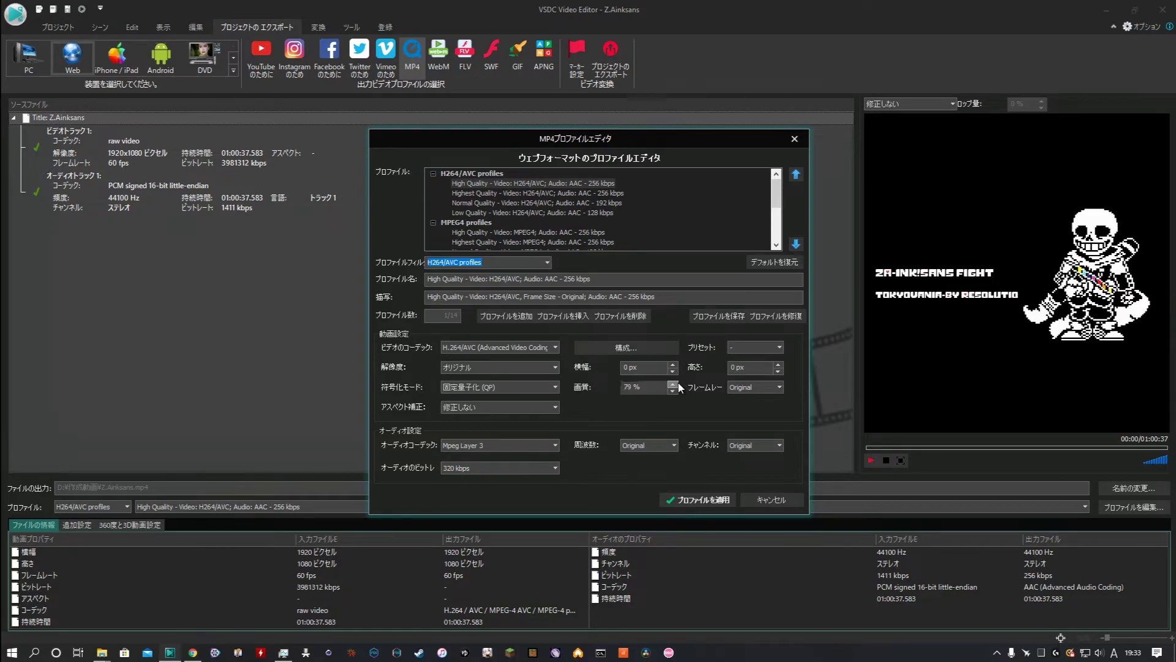
{"action": "left_click", "coordinate": [683, 500]}
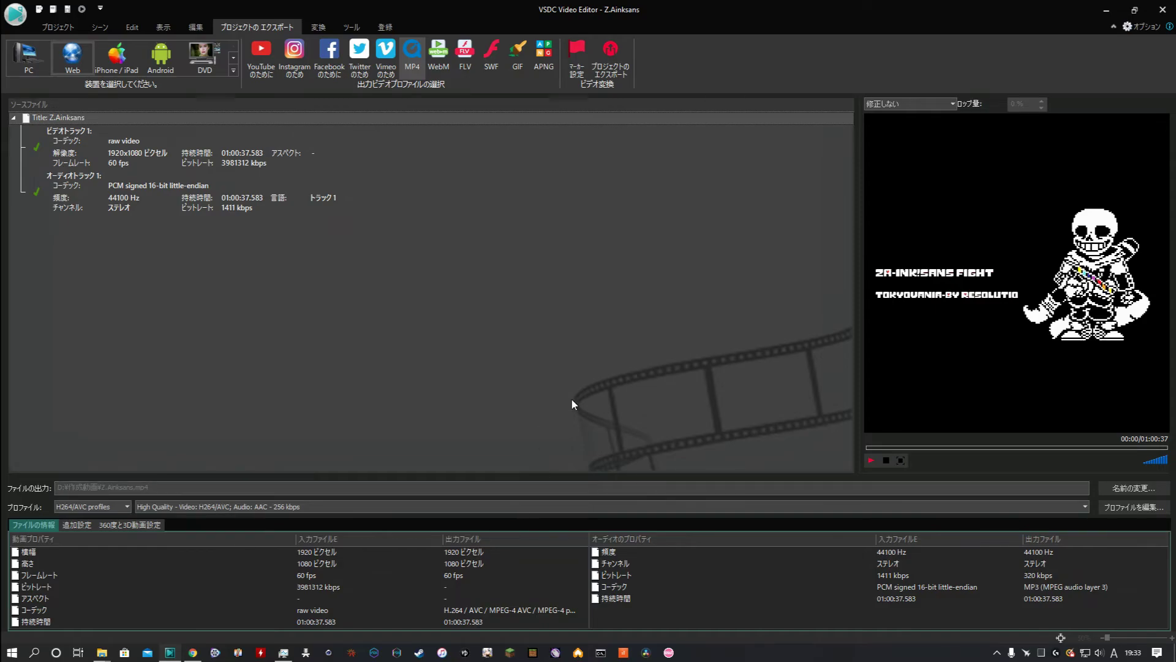
Export the project as an MP4, continuing without the premium hardware acceleration feature
{"action": "left_click", "coordinate": [616, 52]}
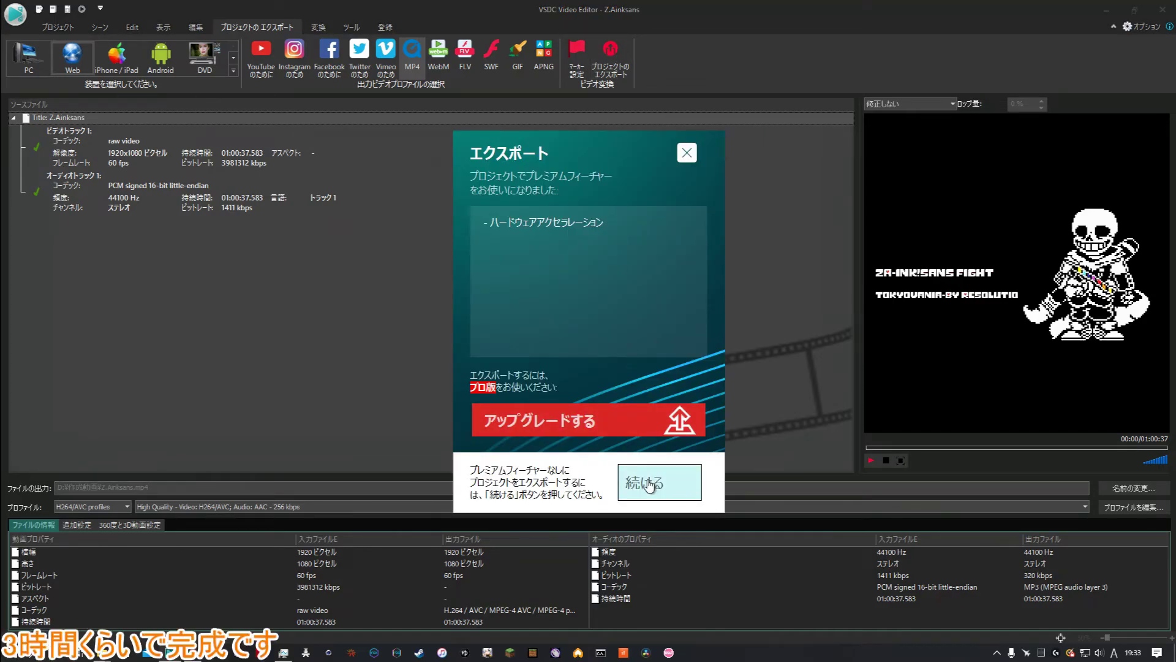
{"action": "left_click", "coordinate": [651, 480]}
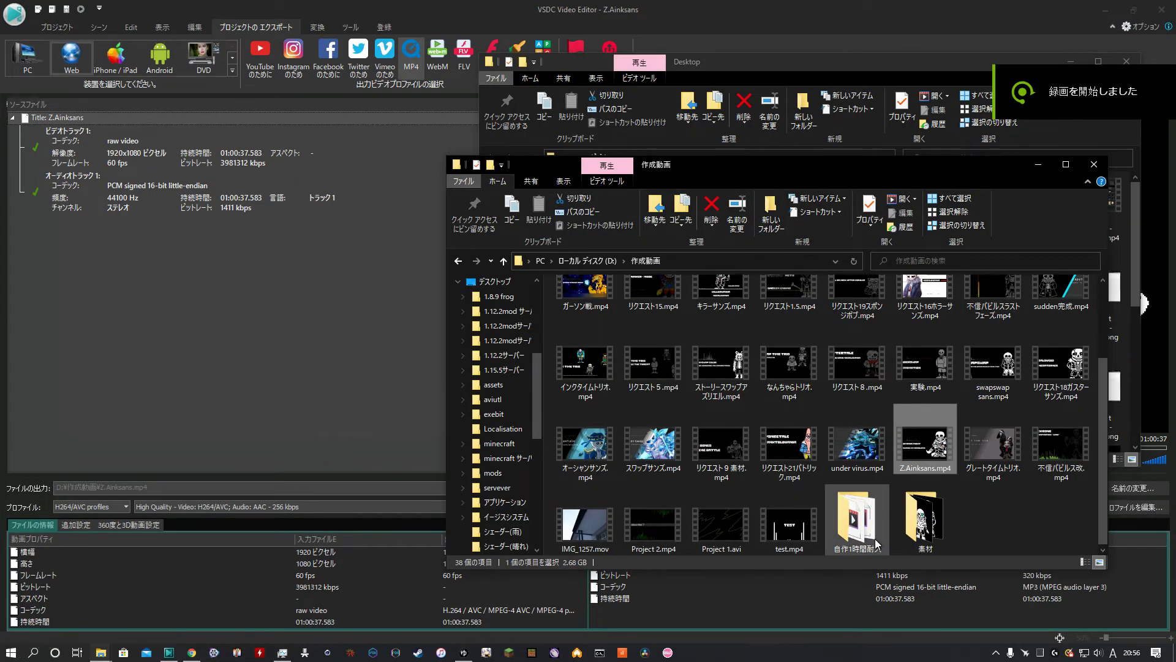
Play the exported Z.Ainksans.mp4 from the 作成動画 folder in full screen, skim through it to the end, and close the player
{"action": "double_click", "coordinate": [926, 449]}
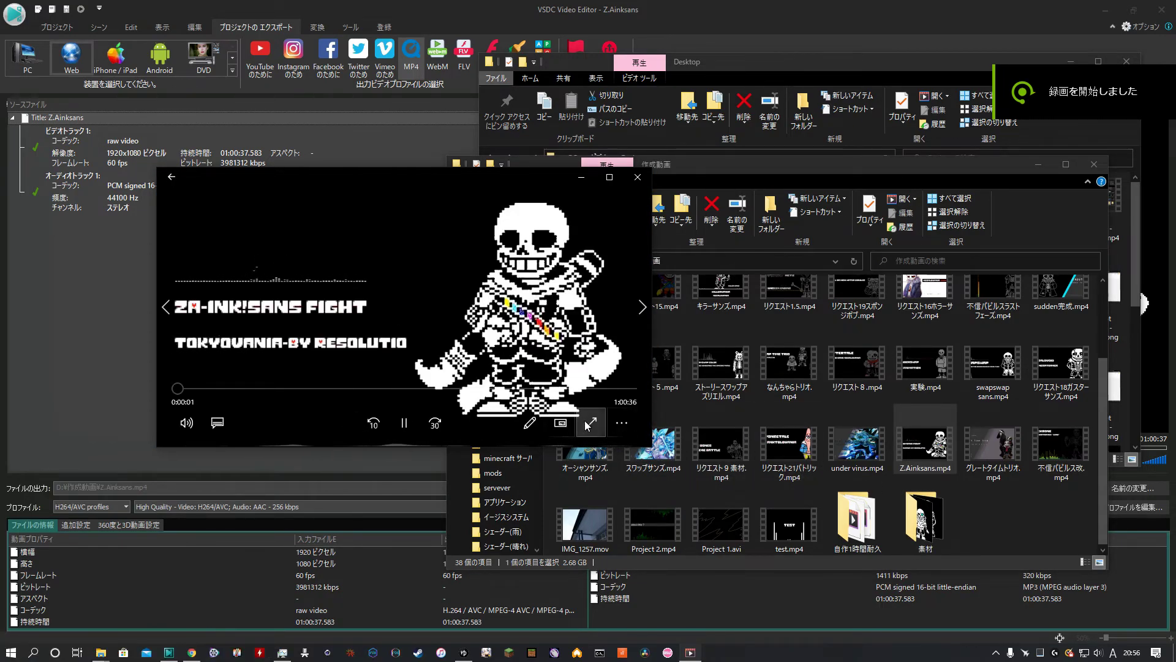
{"action": "left_click", "coordinate": [589, 422]}
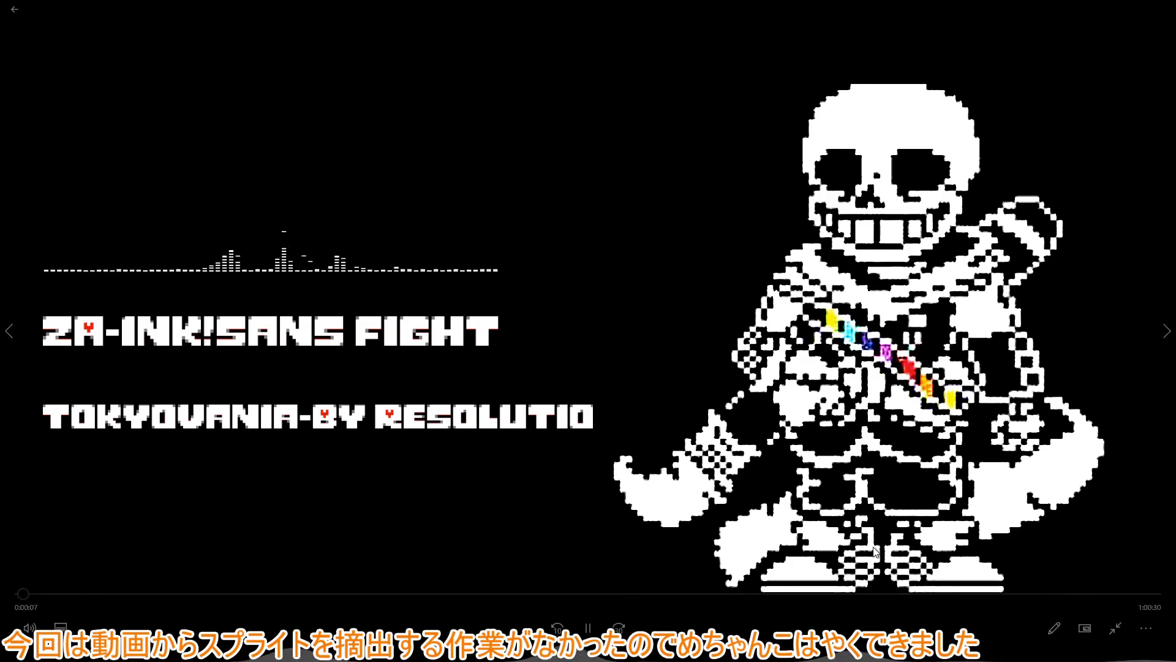
{"action": "left_click", "coordinate": [536, 594]}
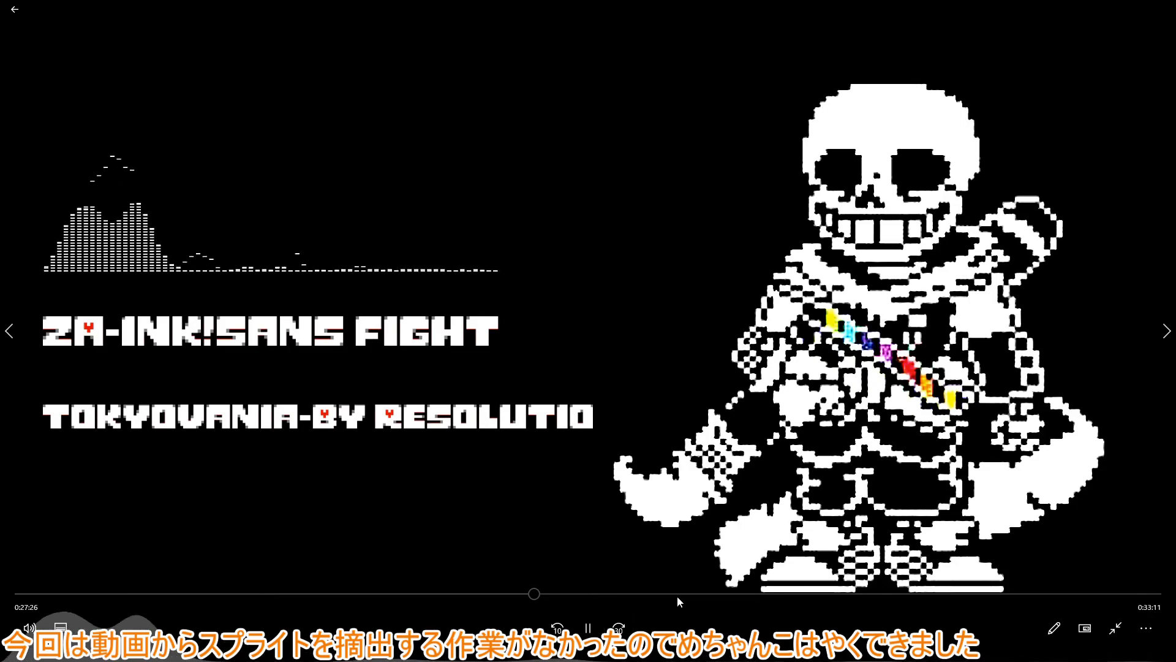
{"action": "left_click", "coordinate": [1009, 594]}
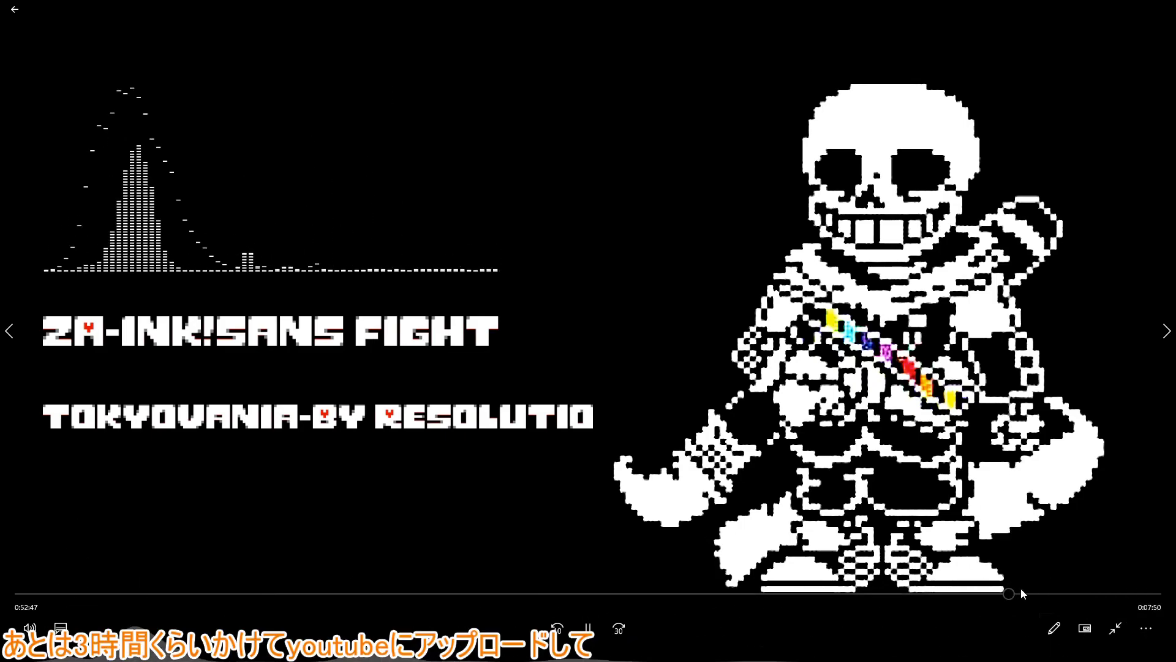
{"action": "left_click", "coordinate": [1150, 594]}
{"action": "left_click", "coordinate": [1154, 594]}
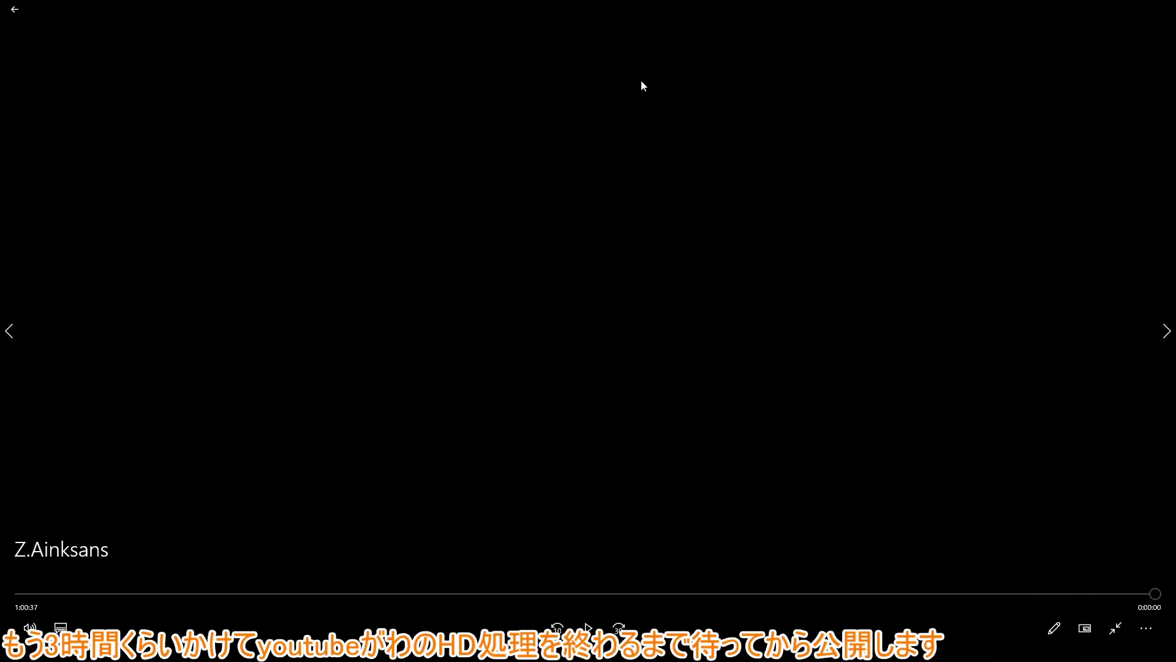
{"action": "left_click", "coordinate": [1162, 10]}
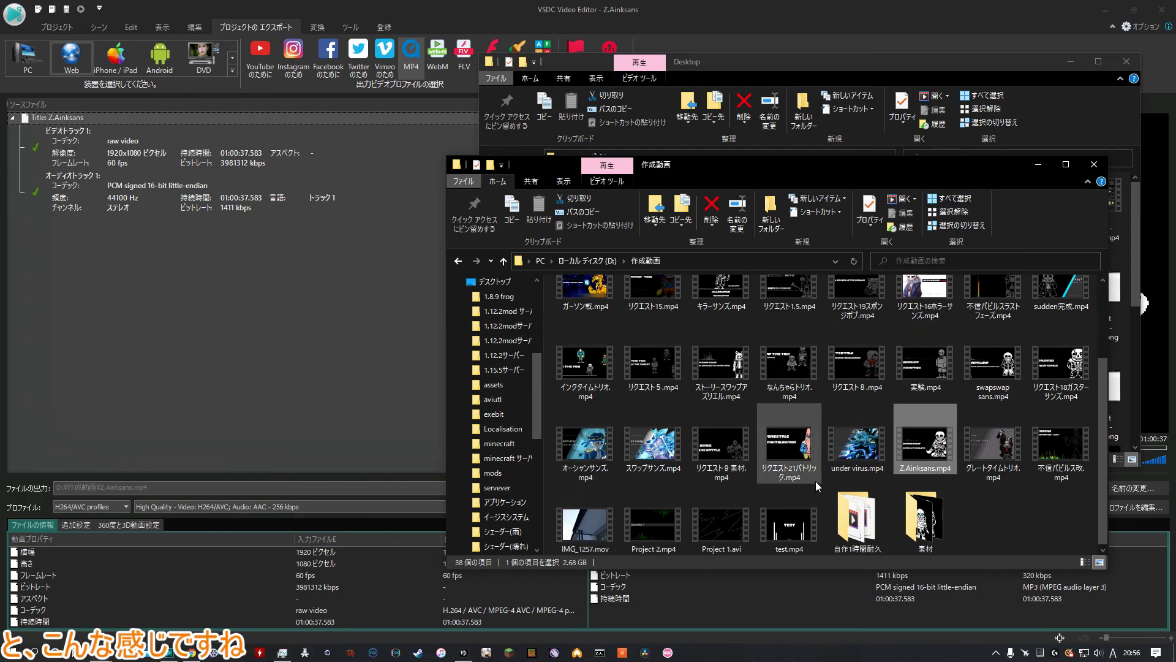
{"action": "left_click_drag", "start_coordinate": [993, 165], "coordinate": [777, 192]}
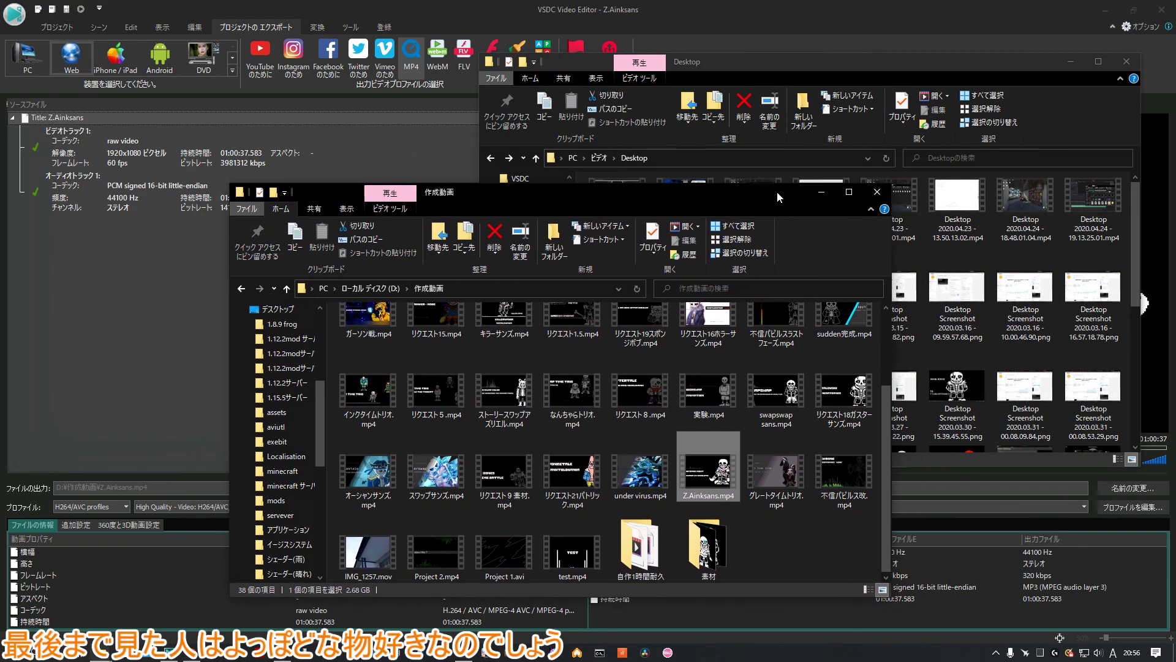
{"action": "left_click", "coordinate": [407, 147]}
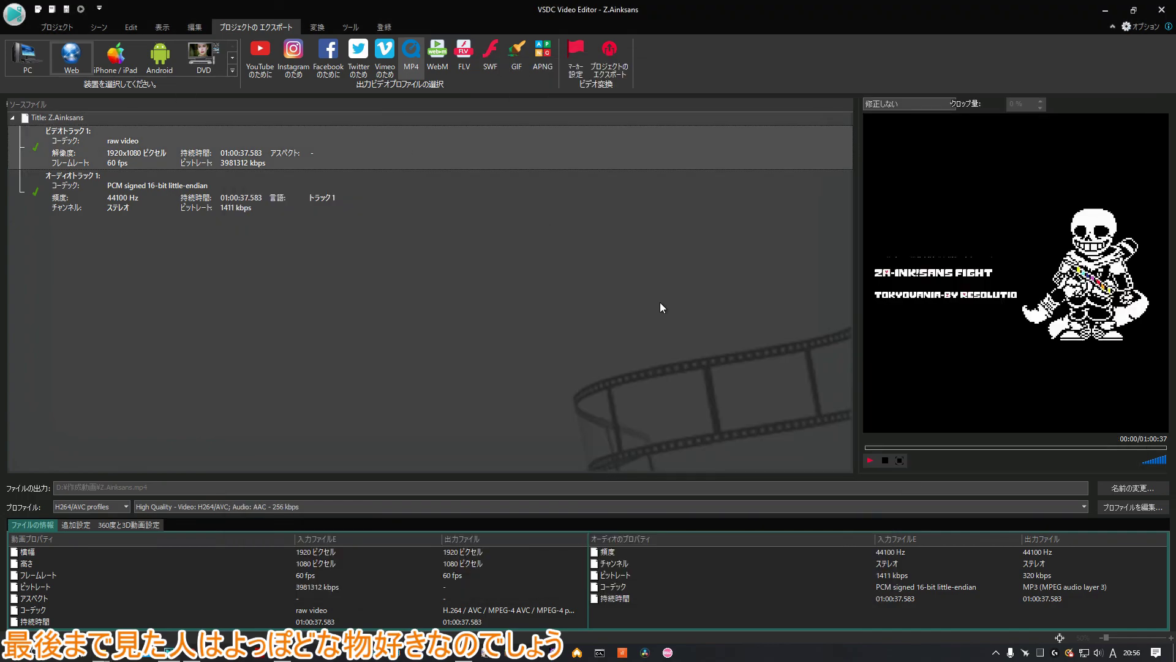